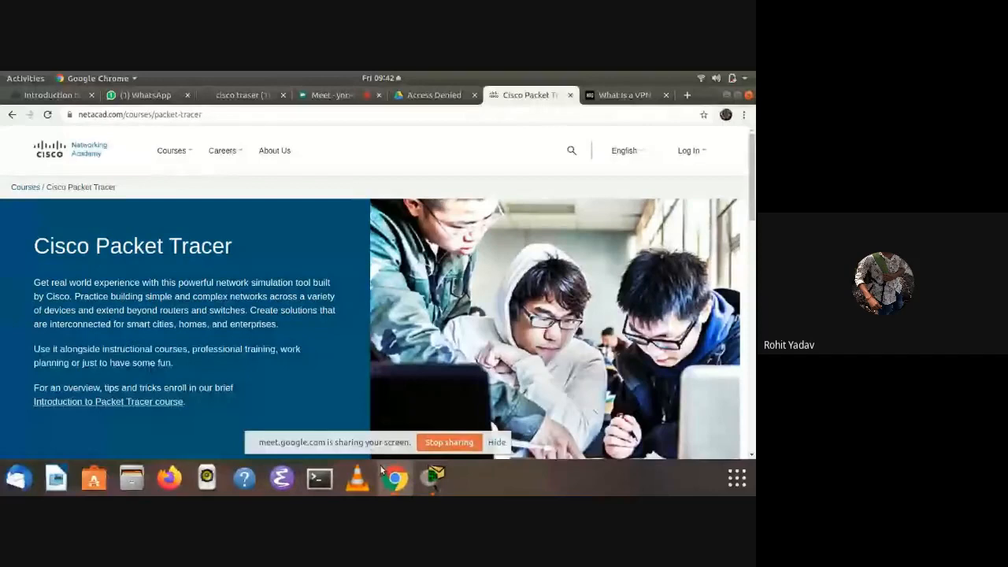
Switch to Cisco Packet Tracer and start a command-line session on Router0
left_click(436, 476)
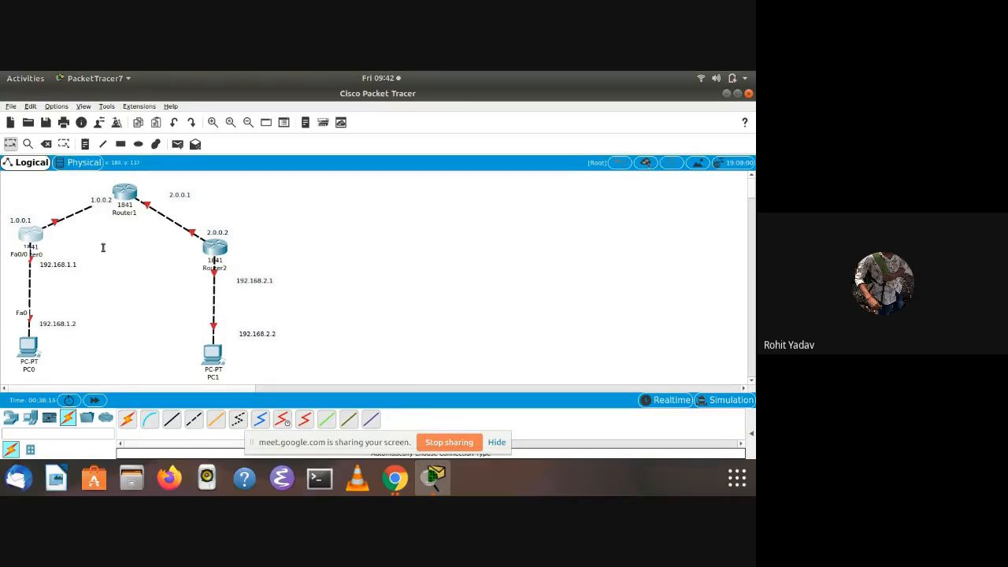
mouse_move(93, 208)
left_click(33, 238)
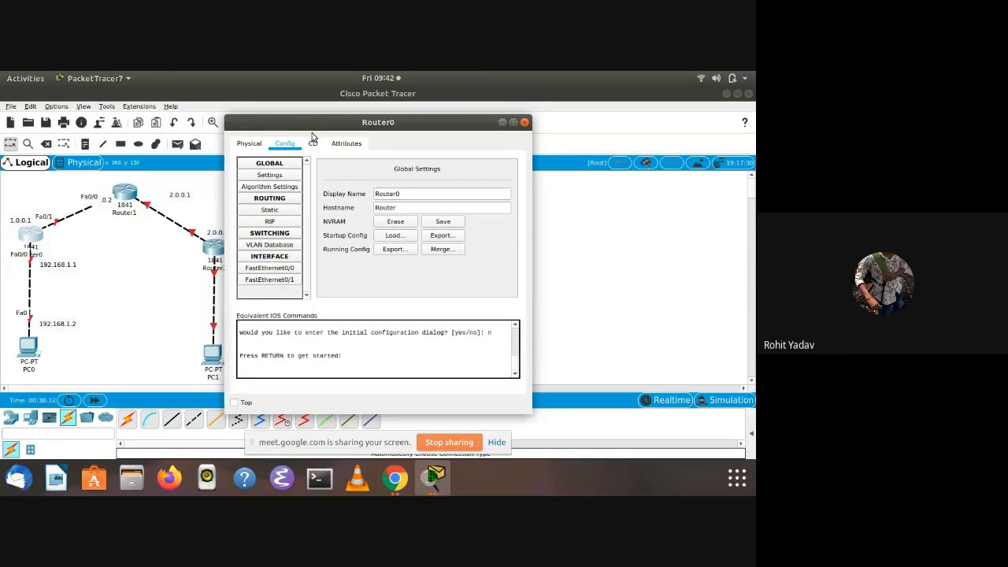
scroll(313, 144, "up", 1)
scroll(313, 143, "down", 3)
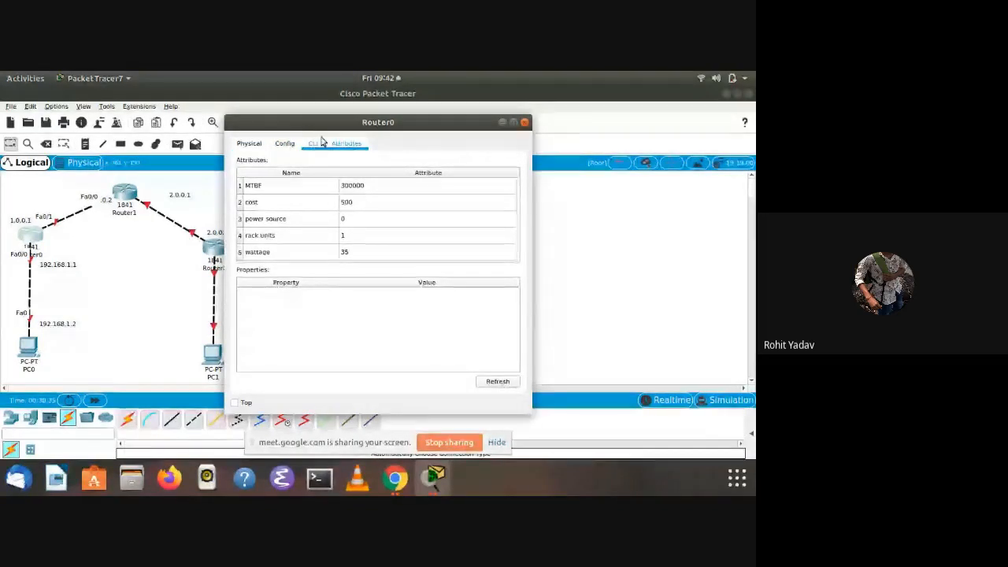
left_click(319, 142)
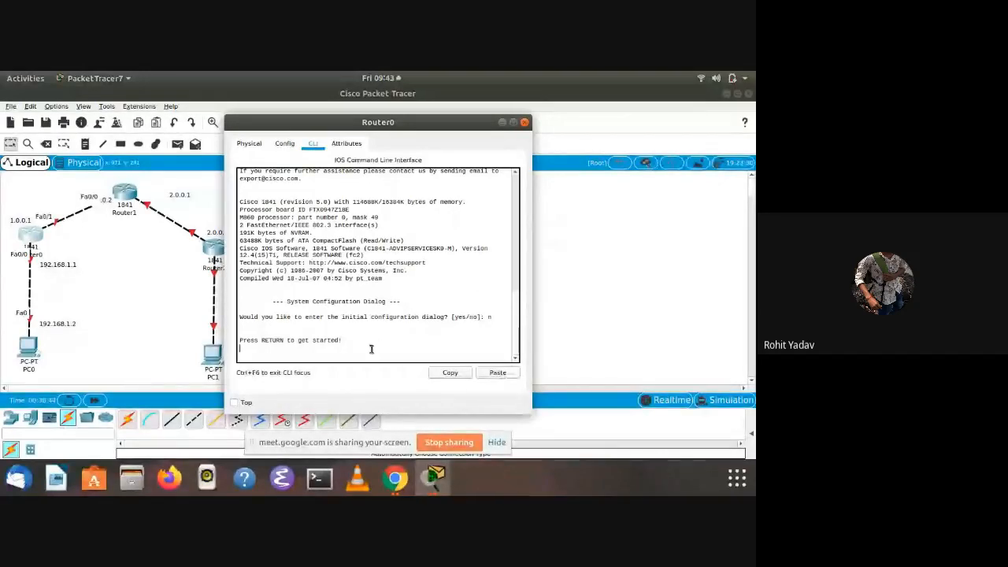
key("Return")
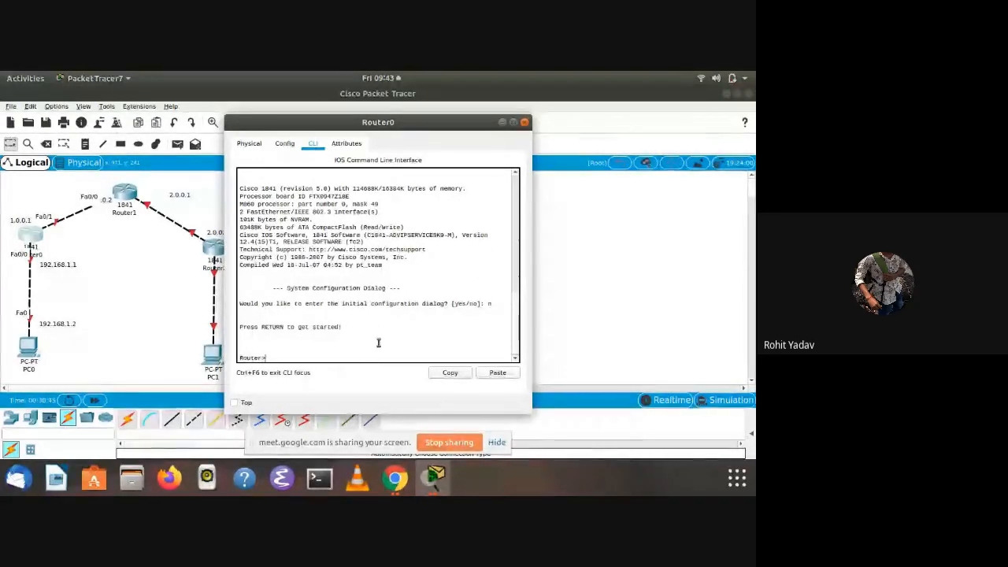
Enter privileged mode on Router0 with enable, and enter global configuration mode with config t
type("enal")
key("BackSpace")
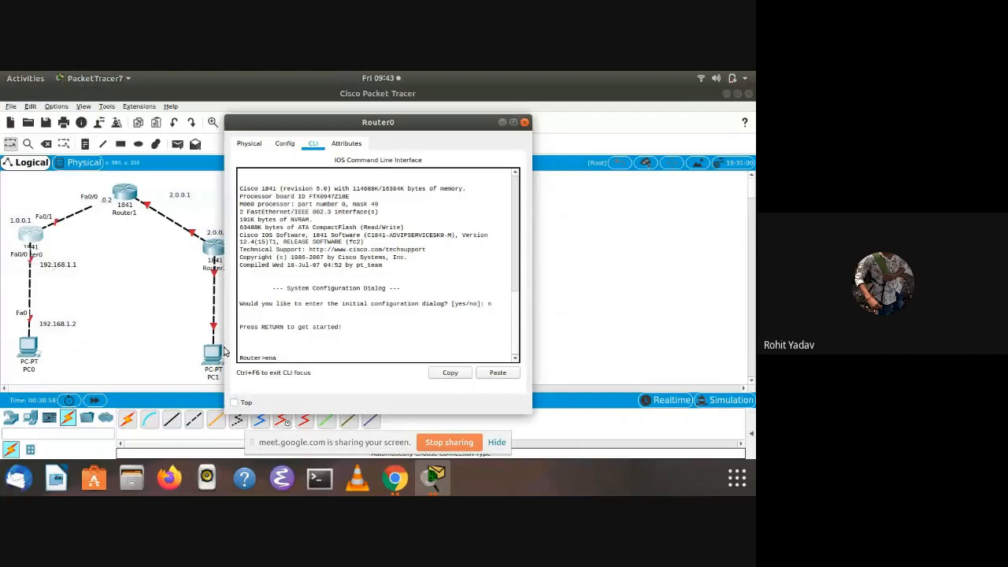
type("ble")
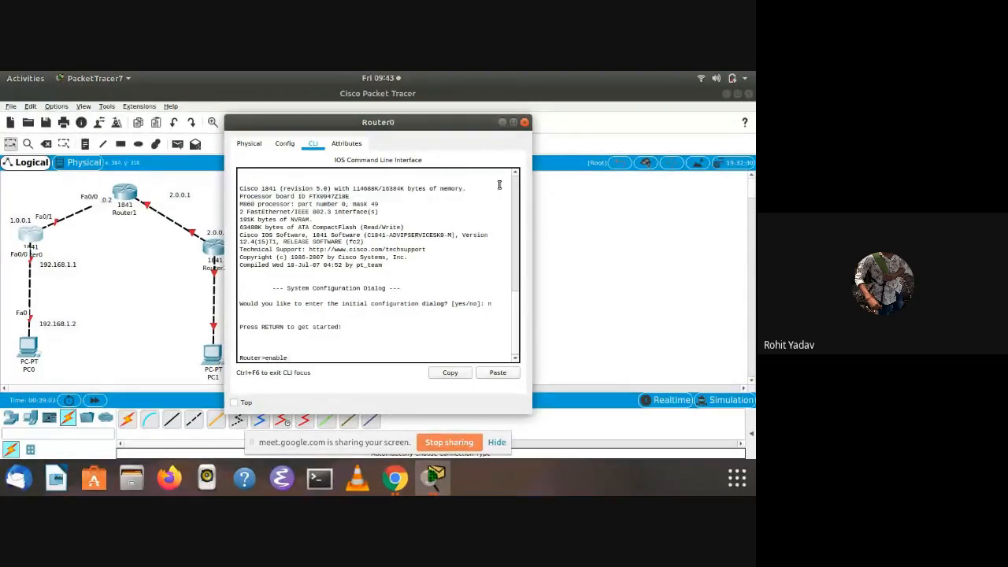
key("Return")
type("ocn")
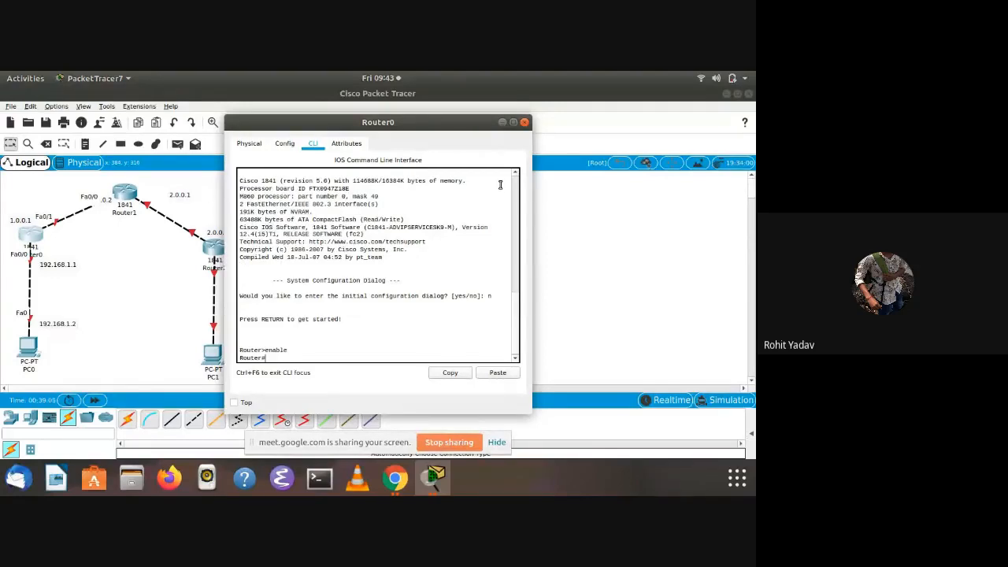
type("config t")
key("Return")
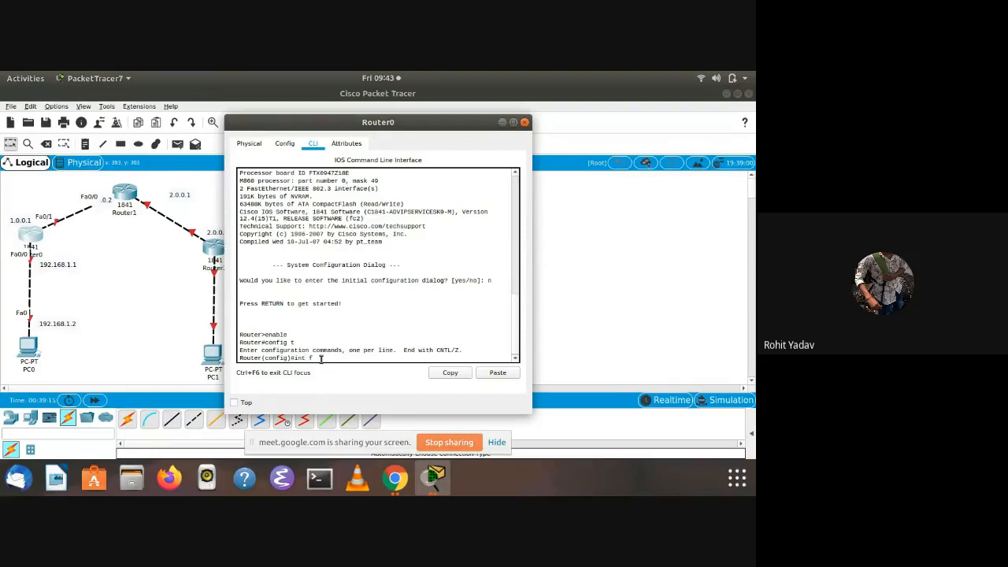
Assign IP address 192.168.1.1 with subnet mask 255.255.255.0 to Router0's interface fa0/0
type("a0/0")
key("Return")
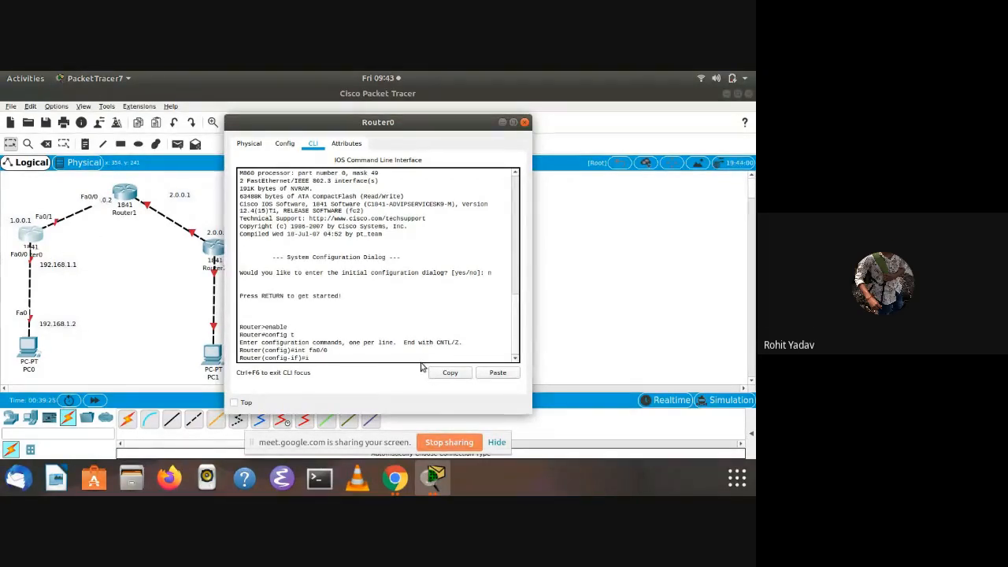
type("p add")
type("10")
type("2")
type(".168.1.1")
type("25")
type("5.")
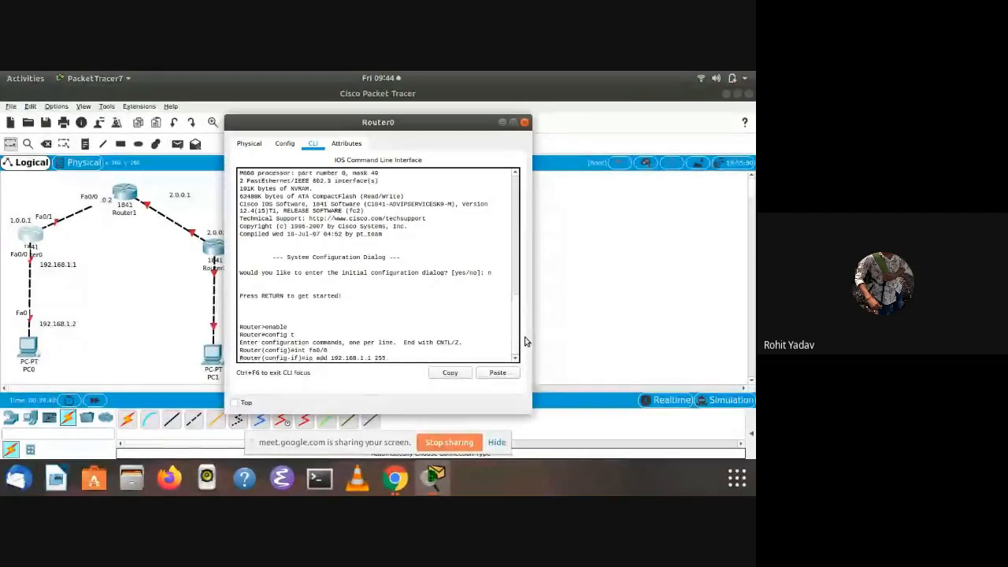
type("255.255.0")
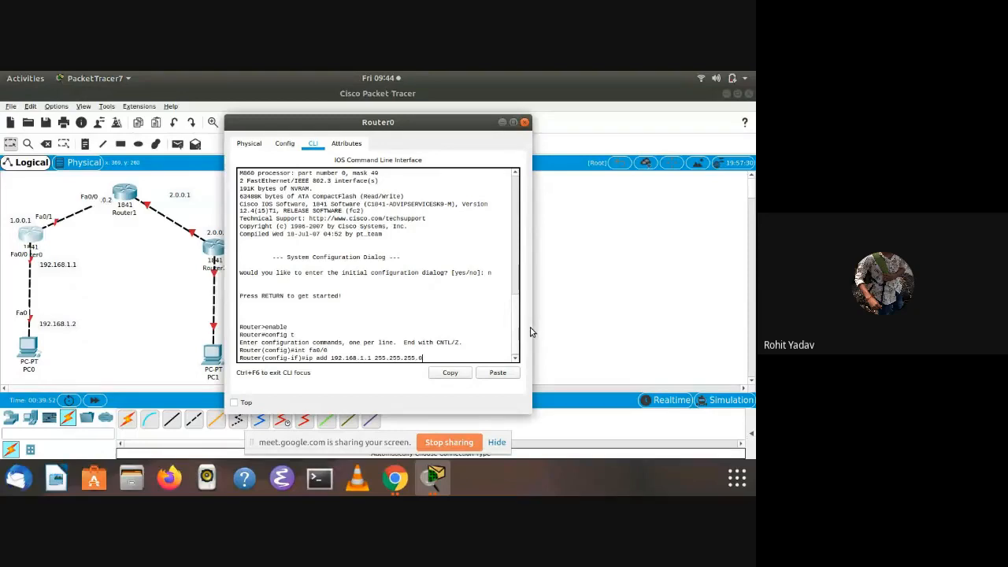
key("Return")
Activate Router0's interface fa0/0 with no shut and exit to global configuration mode
type("nfig-if)#")
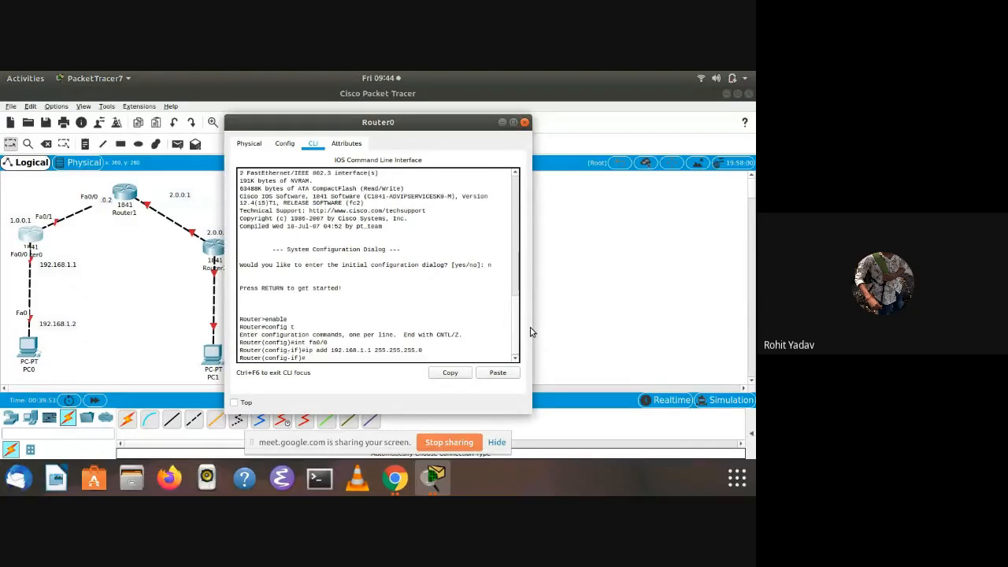
type("o shuts")
key("Return")
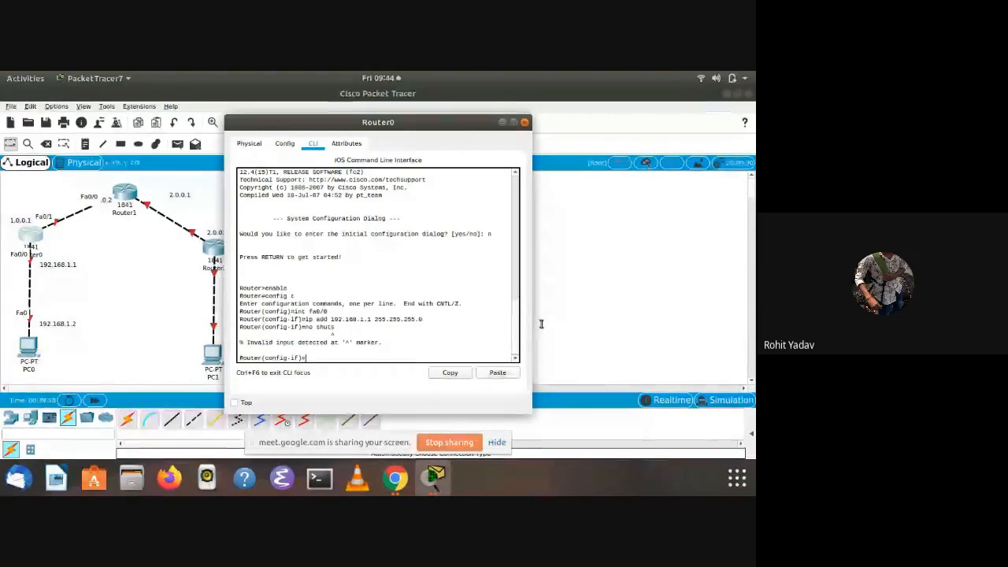
type("no shut")
key("Return")
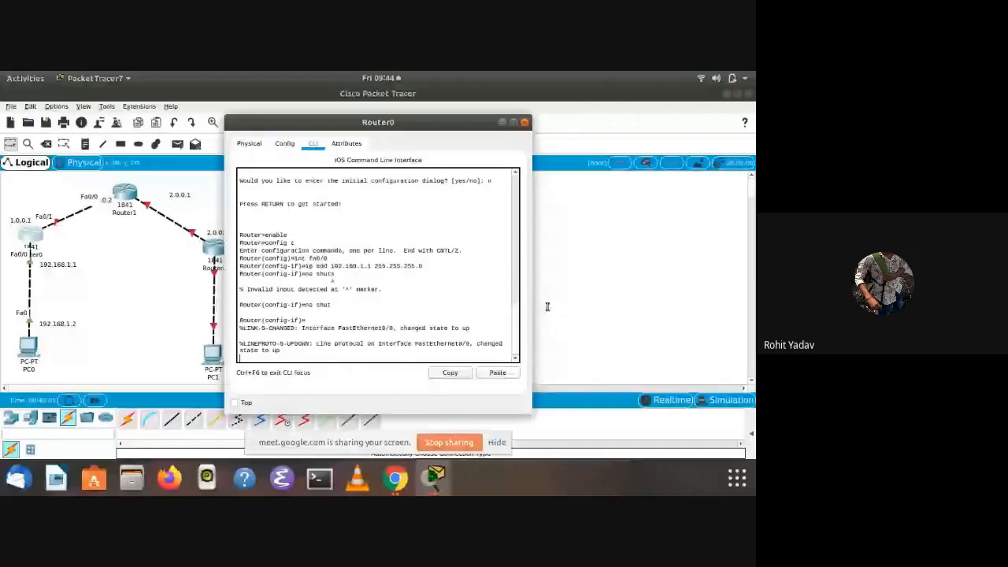
key("Return")
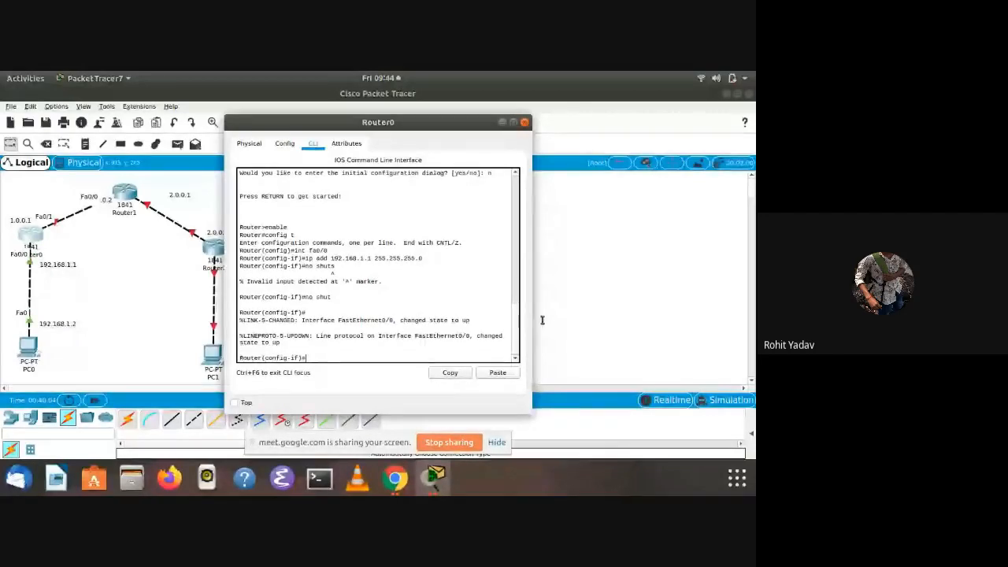
type("exit")
key("Return")
Assign IP address 1.0.0.1 with subnet mask 255.0.0.0 to Router0's interface fa0/1
type("ig)#i")
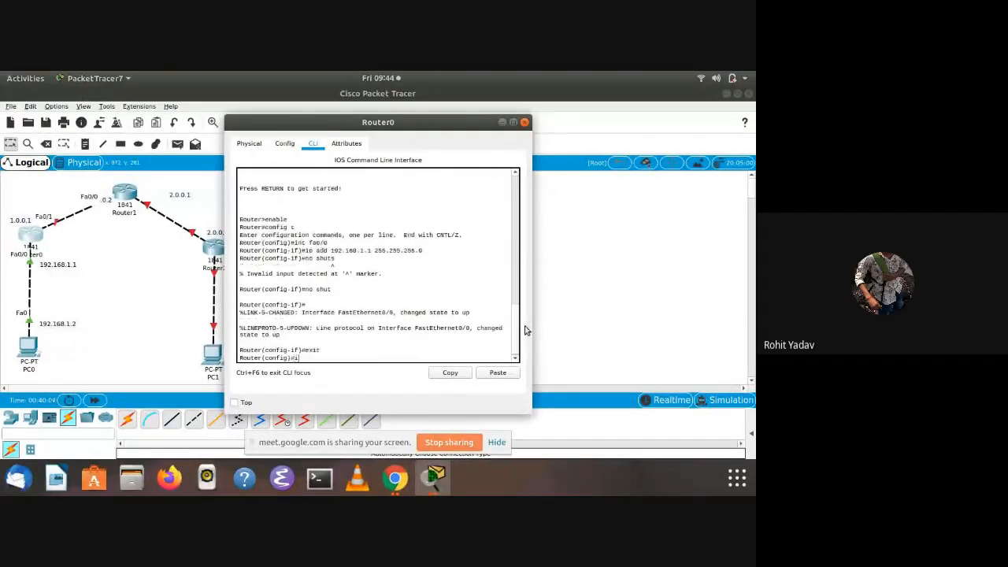
type("nt")
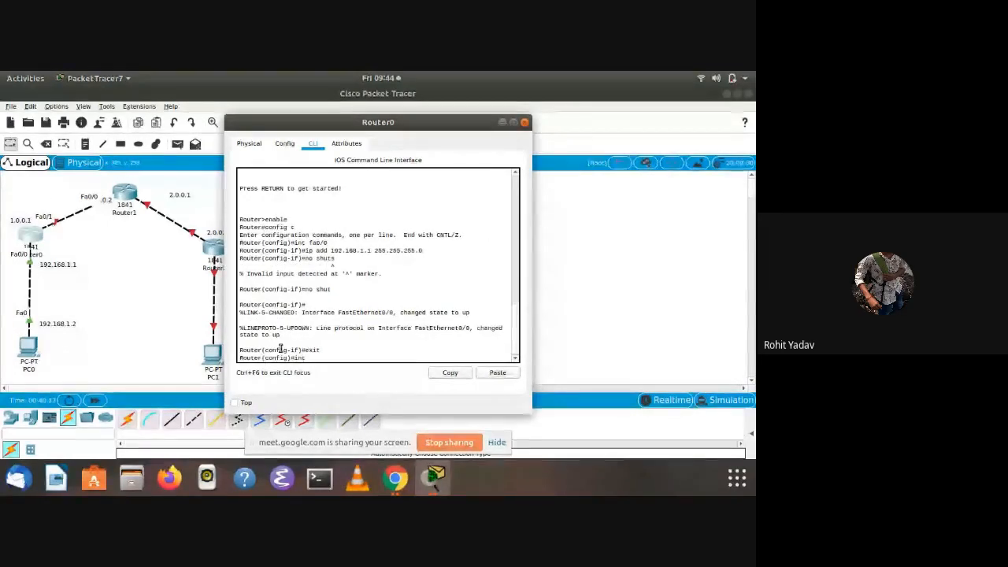
type("fa")
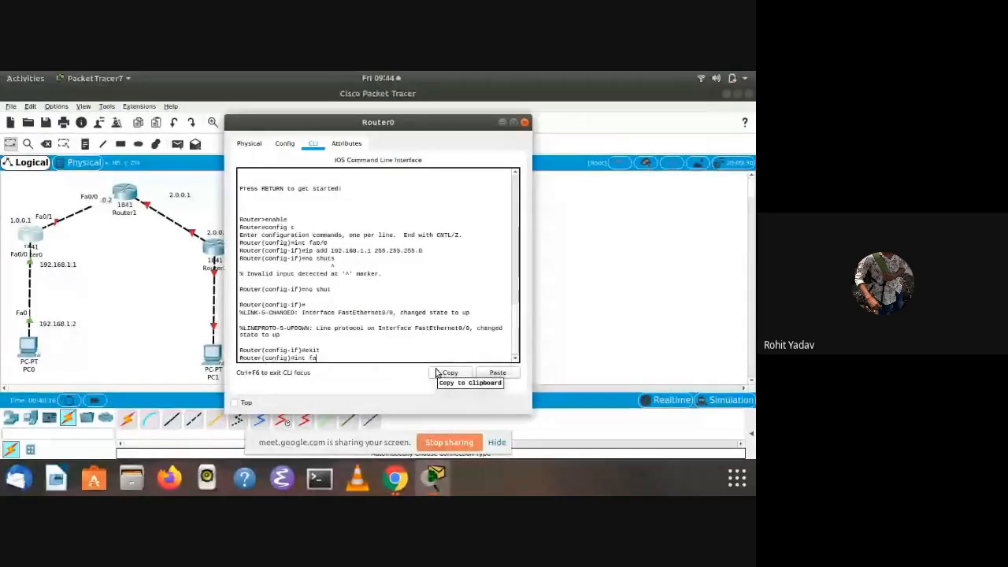
type("0/1")
key("Return")
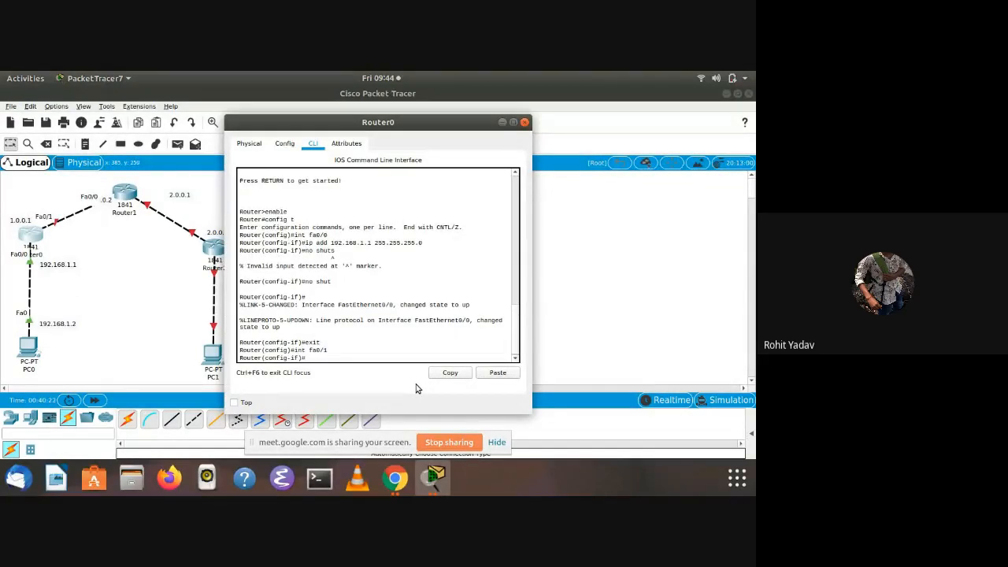
type("p add ")
type("192.")
key("BackSpace")
key("BackSpace")
key("BackSpace")
type(".0.0.1 255")
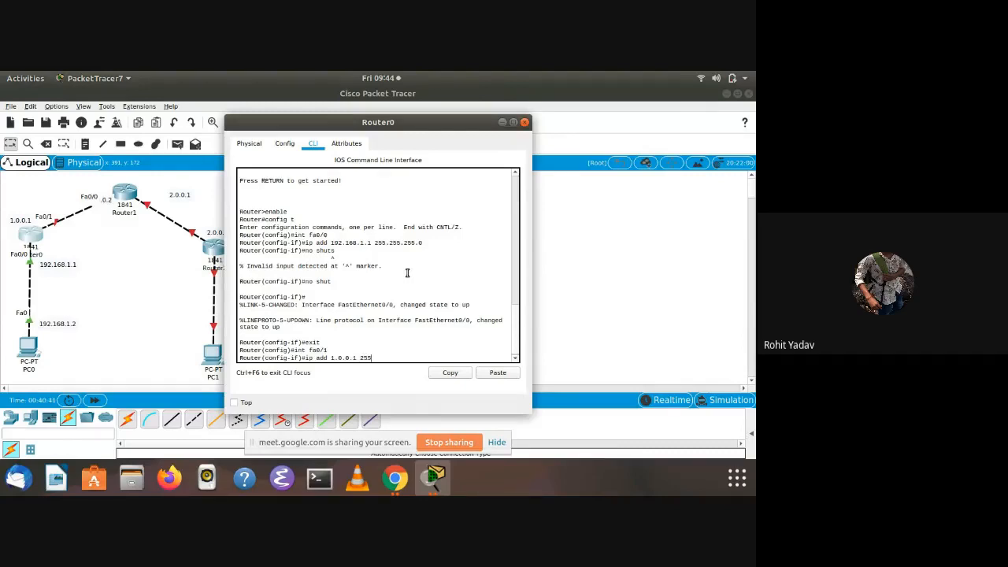
type(".0.0.0")
key("Return")
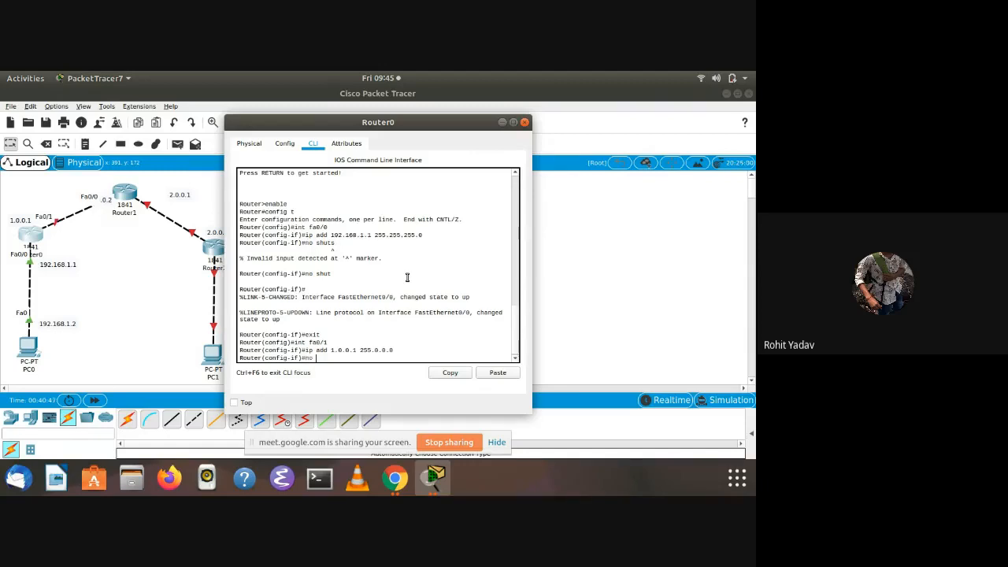
Activate Router0's interface fa0/1 with no shut and exit its interface configuration
type("no shut")
key("Return")
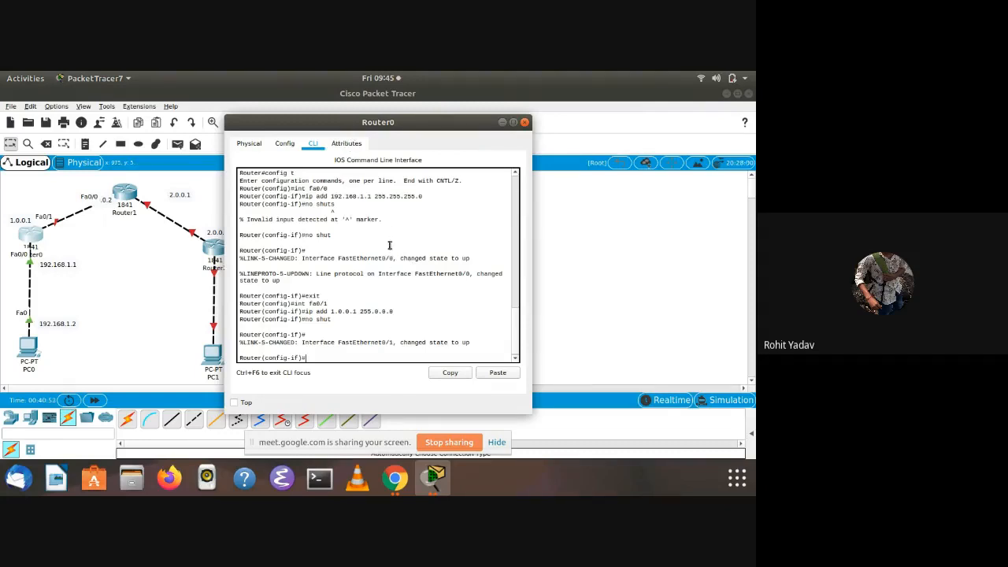
type("e")
key("BackSpace")
key("BackSpace")
key("BackSpace")
key("BackSpace")
type("exit")
key("Return")
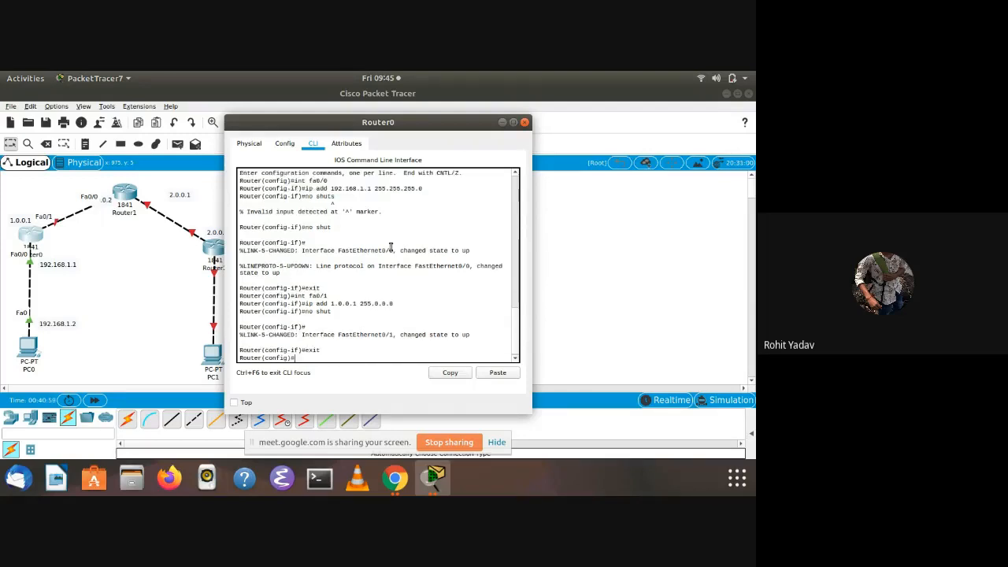
Set Router0's hostname to r1
type("host 4")
type("1")
key("Return")
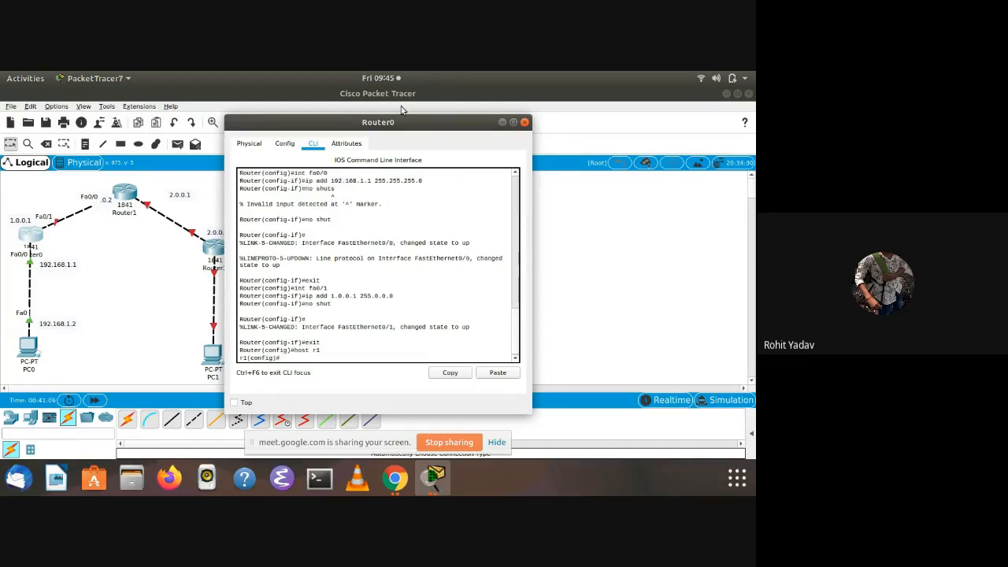
Move Router0's window aside, open Router2's command line and answer no to the initial configuration dialog
left_click_drag(400, 131, 755, 126)
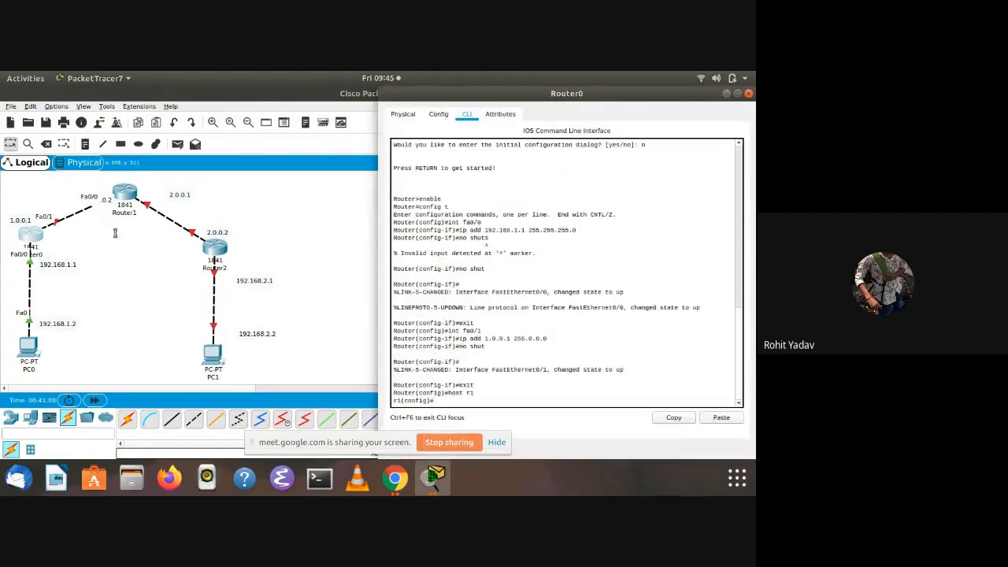
left_click(209, 241)
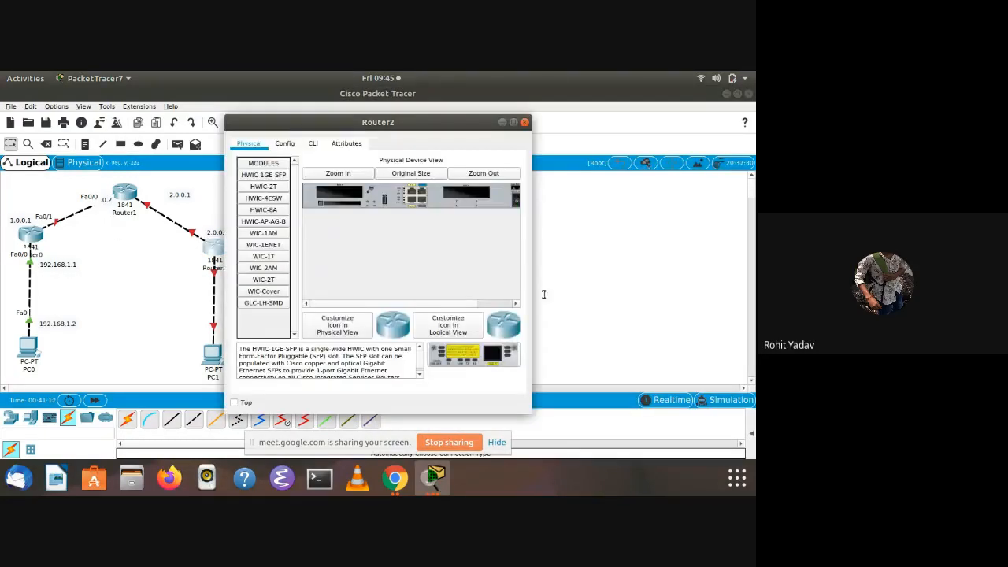
left_click(312, 144)
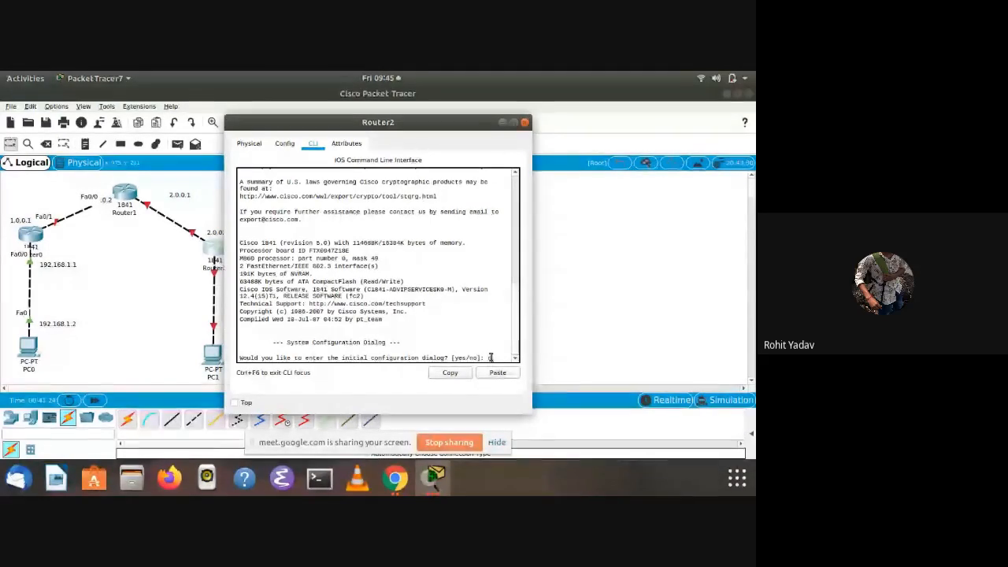
type("no")
key("Return")
key("Return")
Enter privileged mode on Router2 with enable, and enter global configuration mode with config t
type("enable")
key("Return")
type("co")
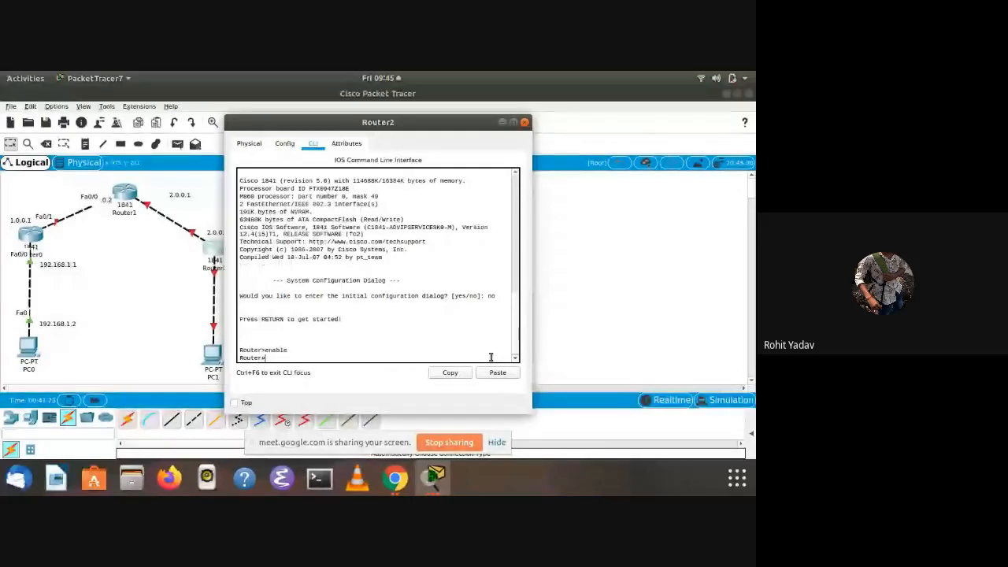
type("nfig t")
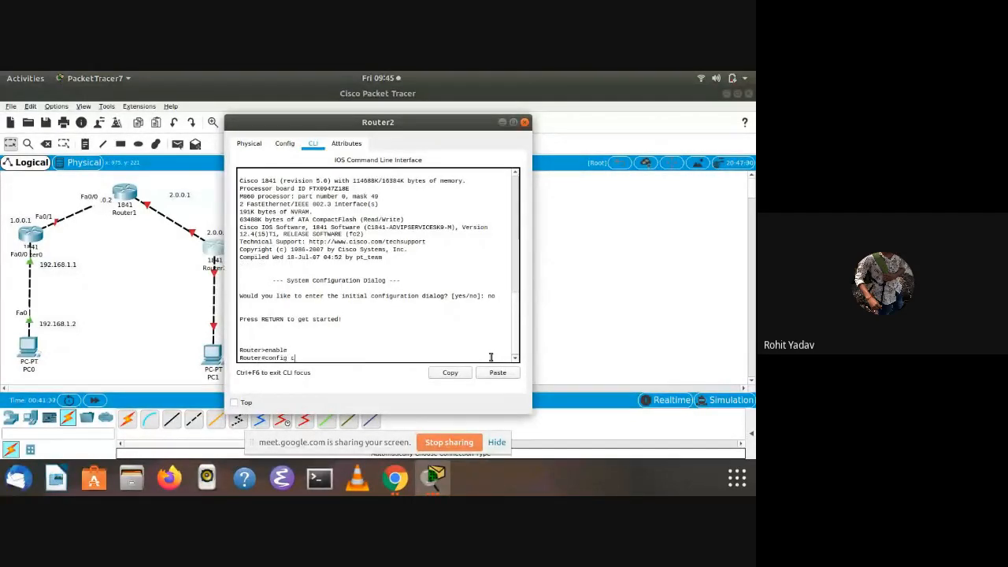
key("Return")
Set Router2's hostname to r3
type("host")
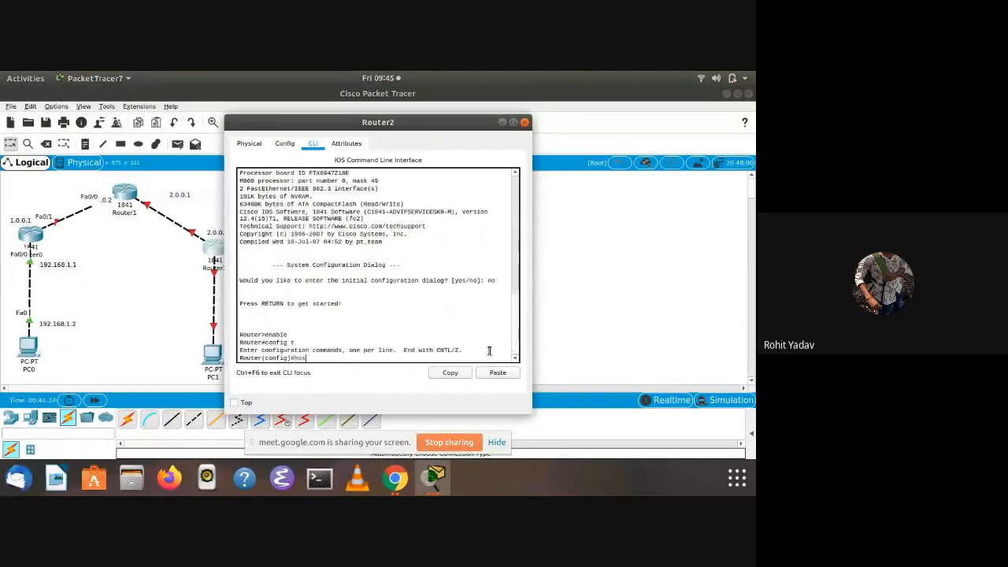
key("BackSpace")
type("re3")
key("Return")
key("Return")
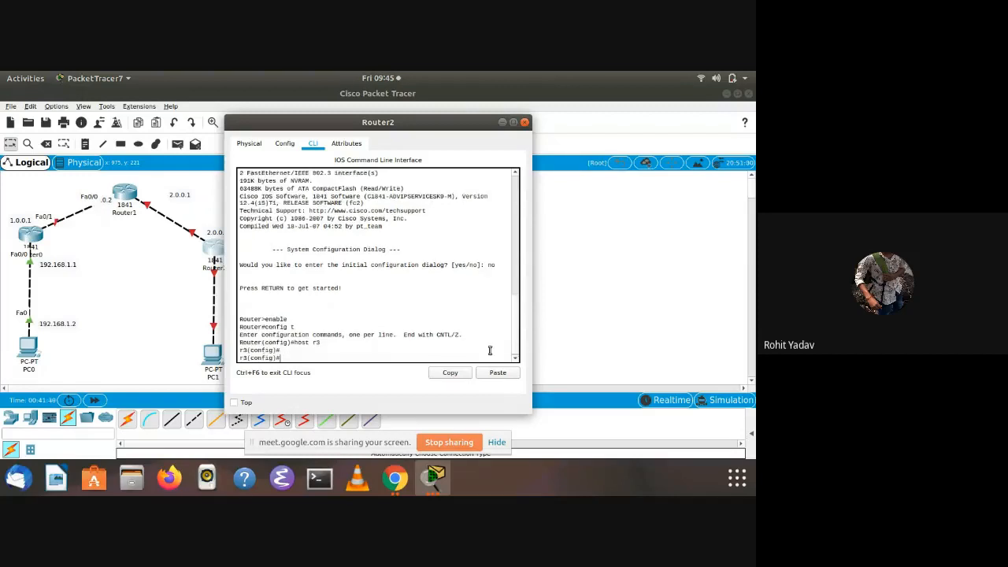
Move Router2's window clear of the topology and enter interface configuration for fa0/0
type("if")
left_click_drag(347, 126, 570, 126)
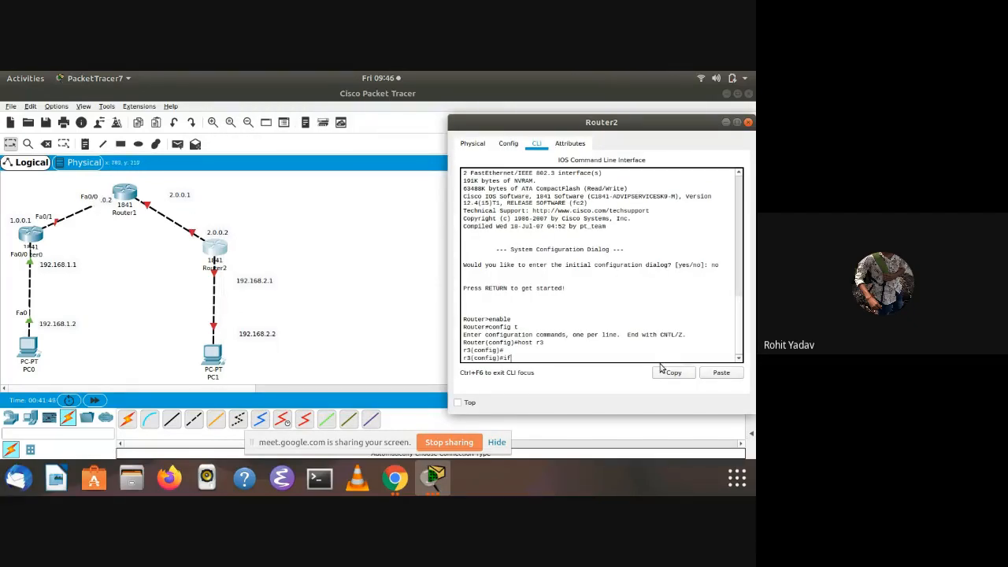
key("BackSpace")
type("nt fa")
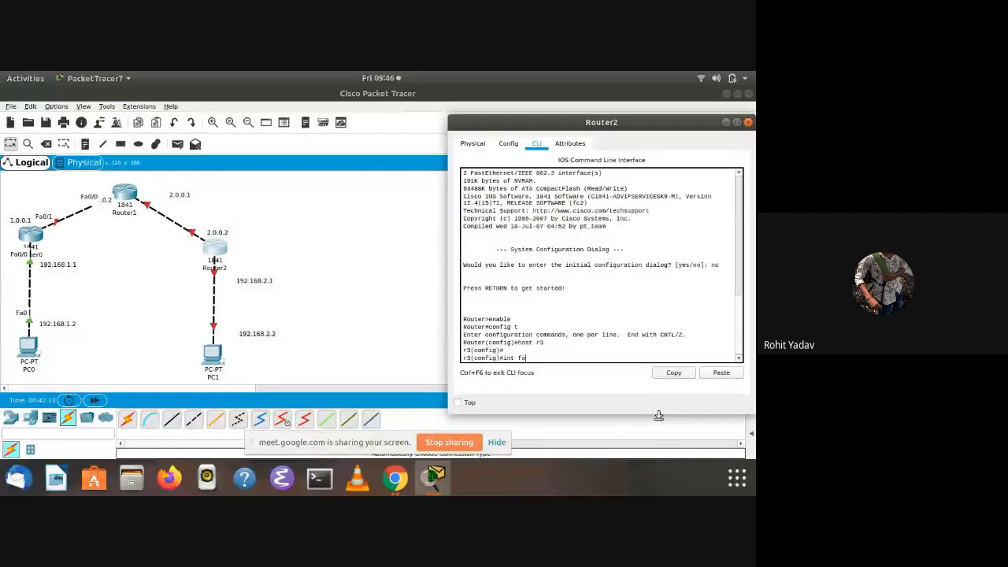
type("0")
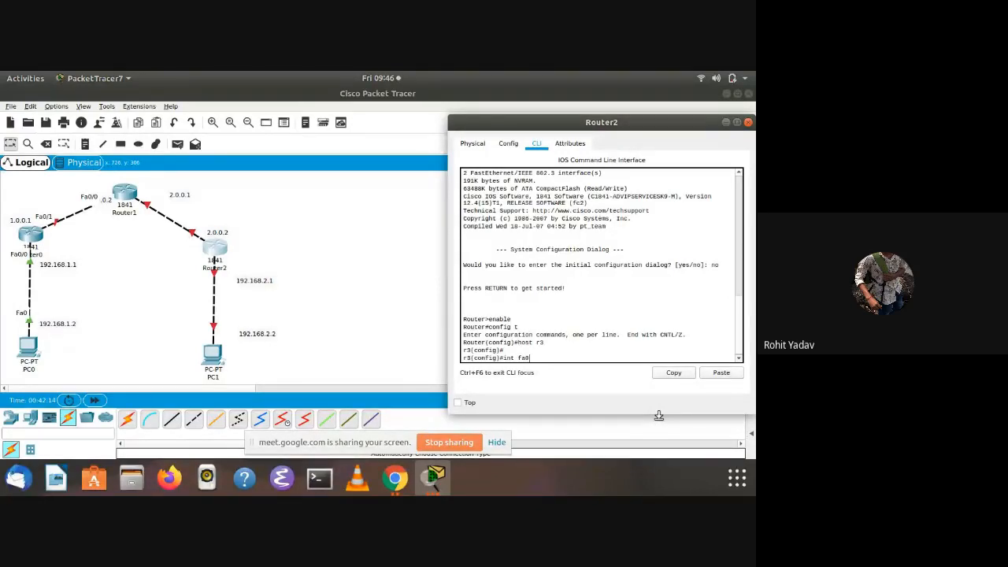
type("/0")
key("Return")
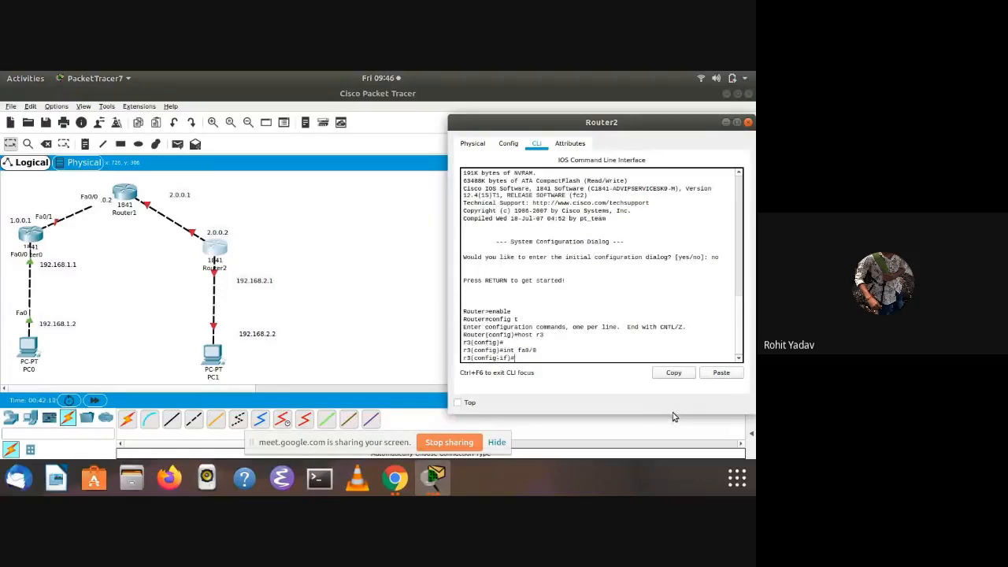
Assign IP address 2.0.0.2 with subnet mask 255.0.0.0 to Router2's fa0/0 interface
type("ip add")
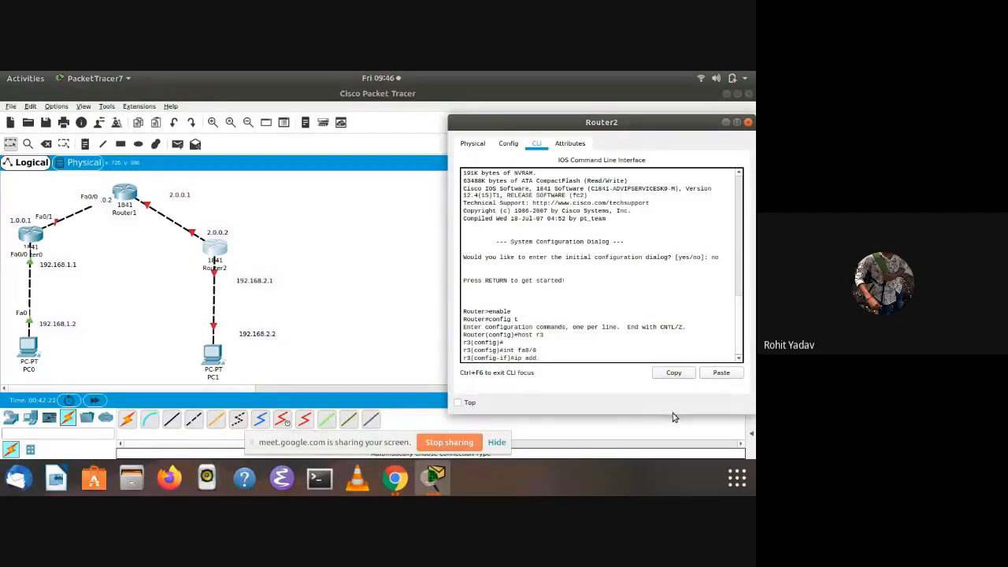
type(" 2.0.0.2 2")
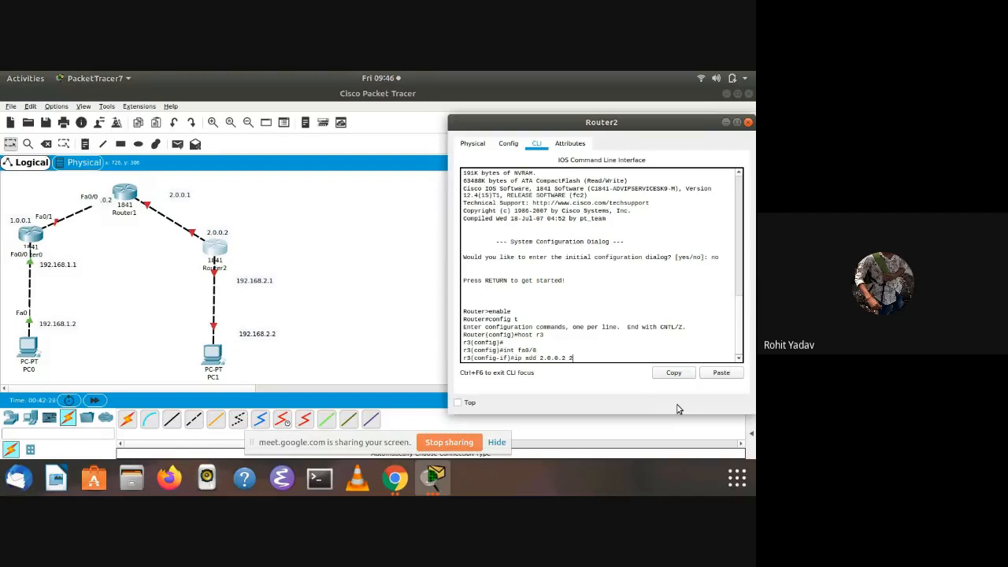
key("BackSpace")
key("BackSpace")
type("55")
key("Return")
Enable Router2's fa0/0 interface with no shut and exit to global configuration mode
type("nfig-if)#no s")
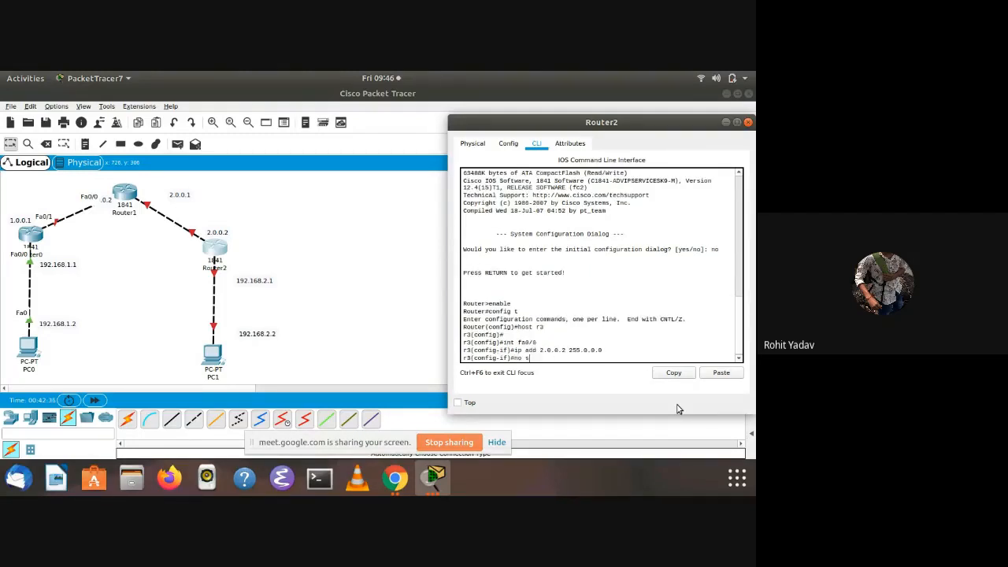
type("hut")
key("Return")
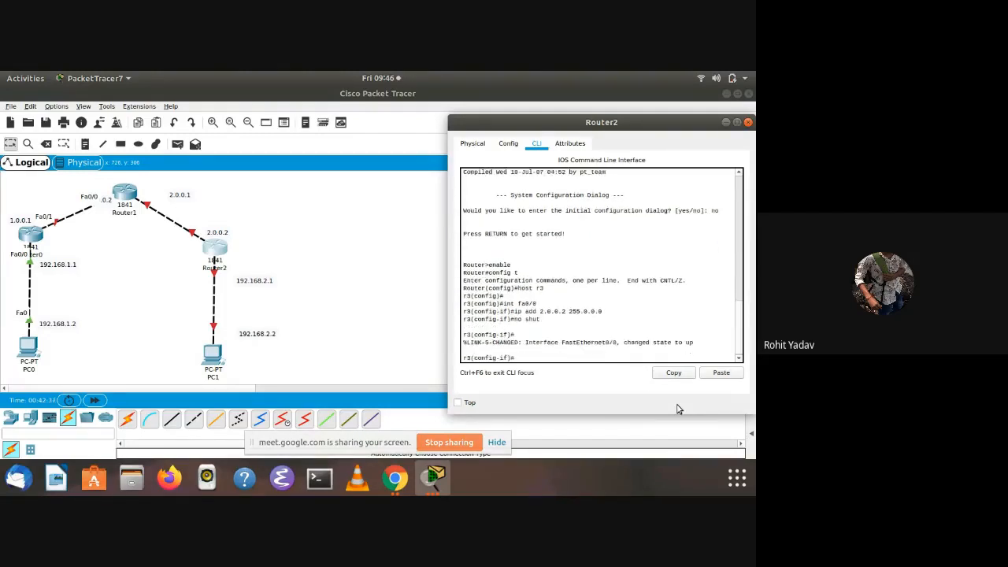
type("exit")
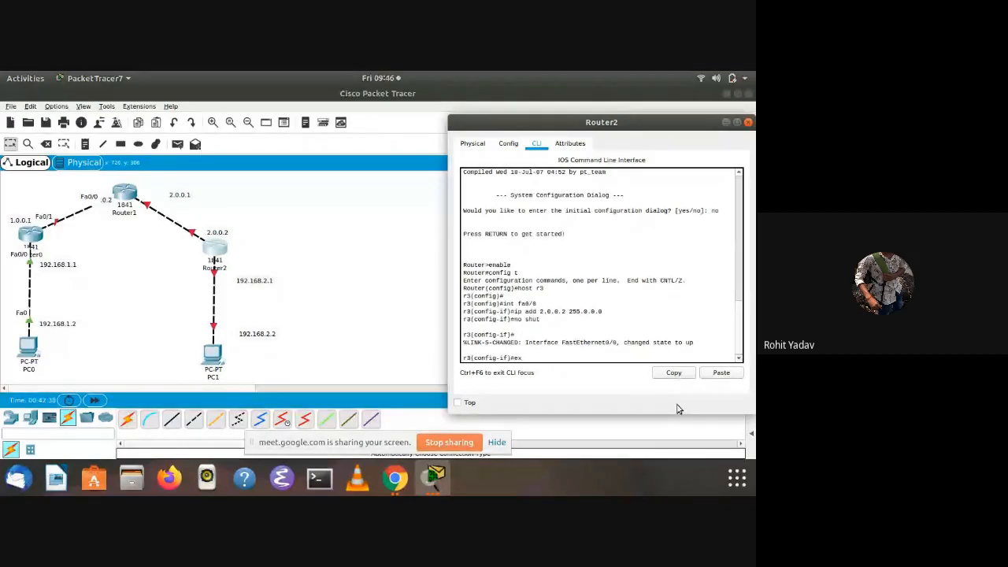
key("Return")
Try to assign IP address 192.168.2.1 with mask 255.255.255.0 from Router2's global configuration mode
type("ip add")
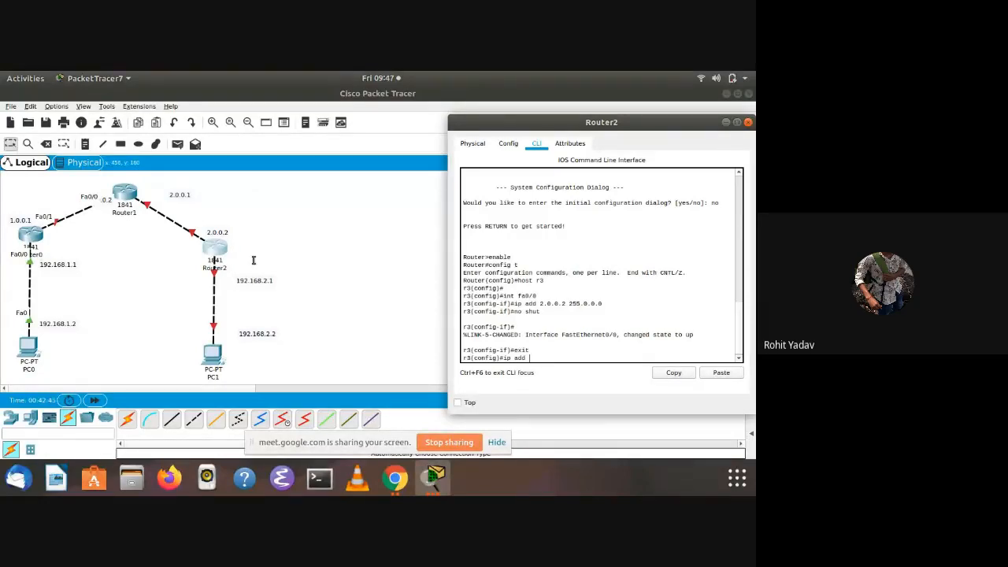
type("192.168.")
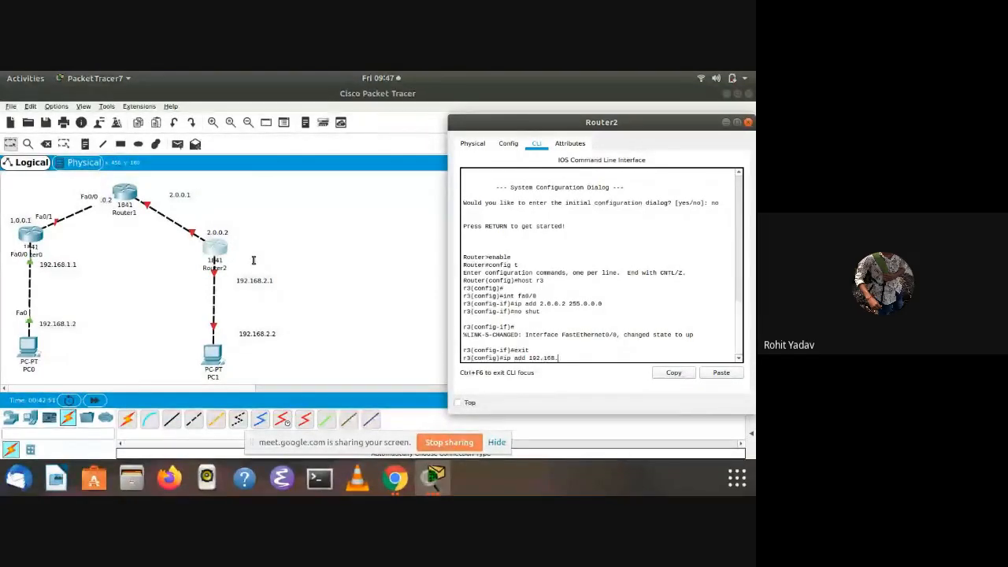
type("2.1 1")
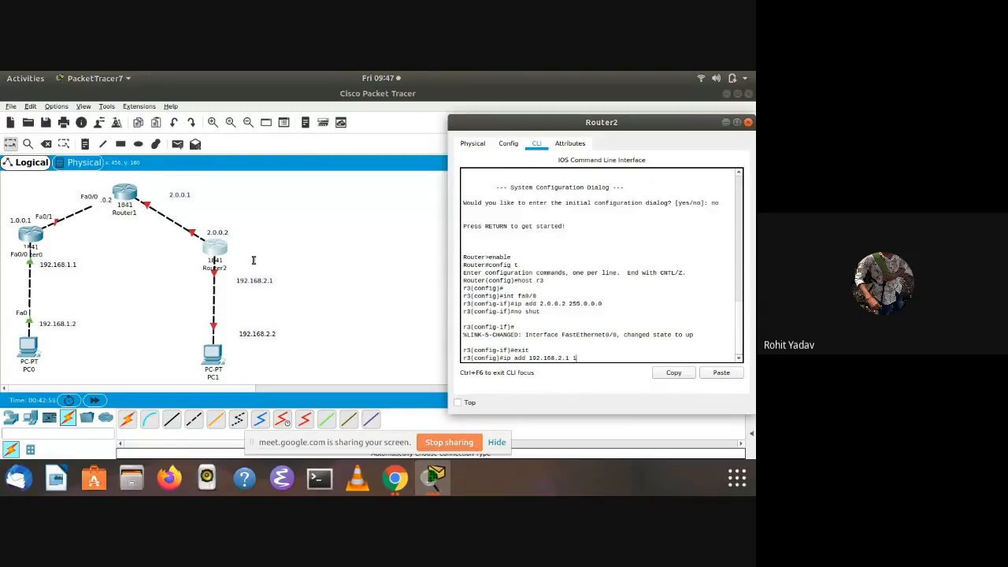
type("55.255.255.2")
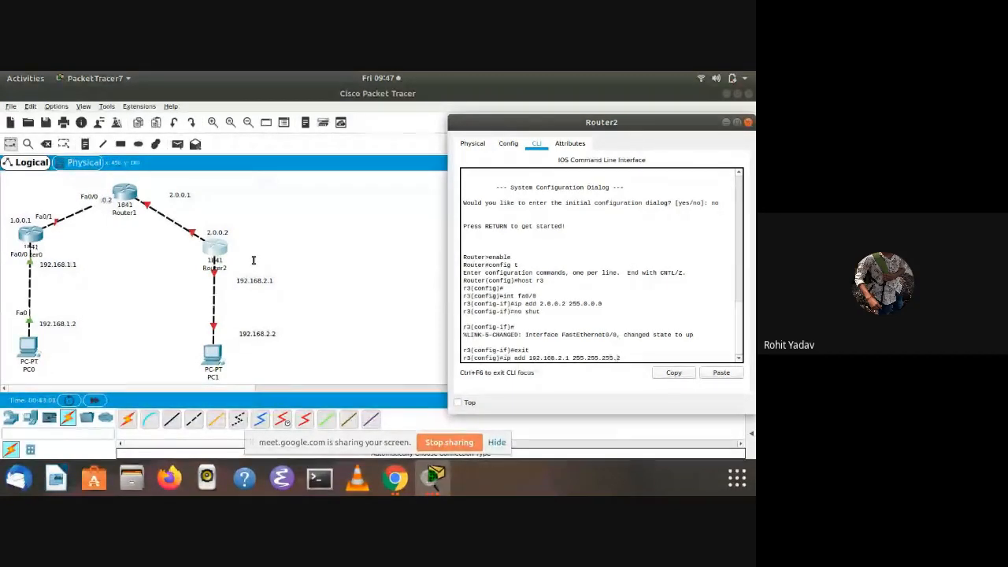
key("BackSpace")
type("0")
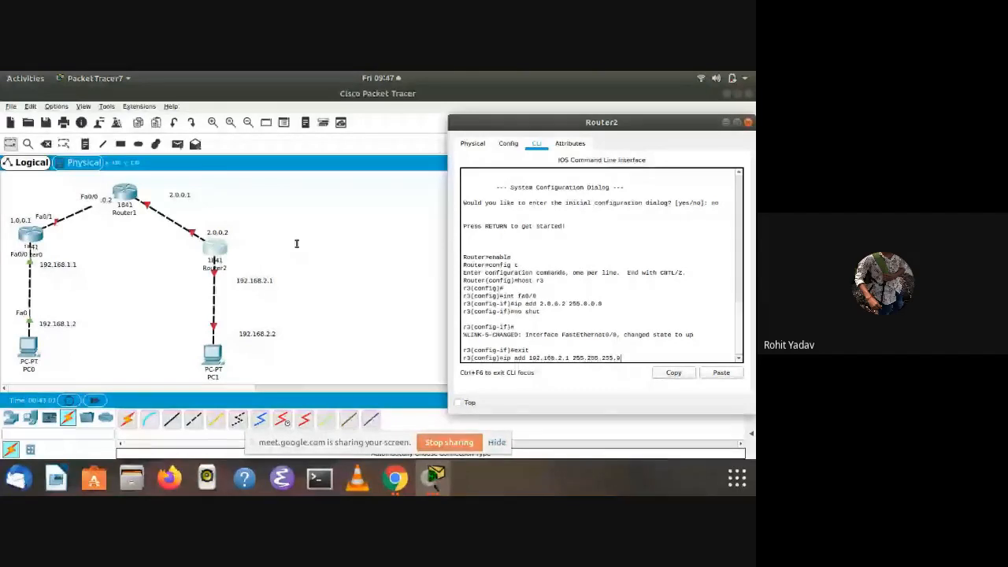
key("Return")
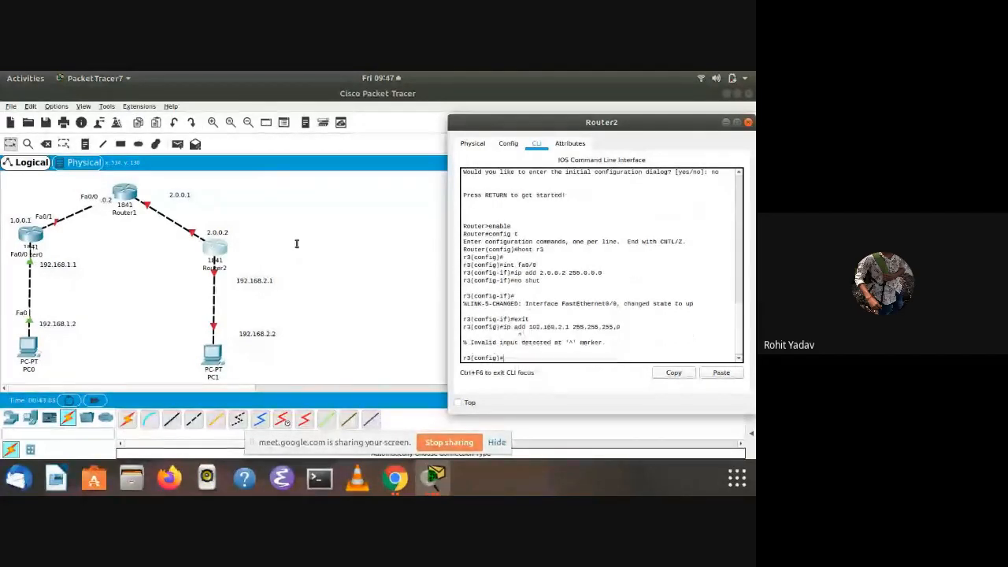
Enter interface configuration for fa0/1 on Router2 with int fa0/1
key("Return")
type("int fa0/1")
key("Return")
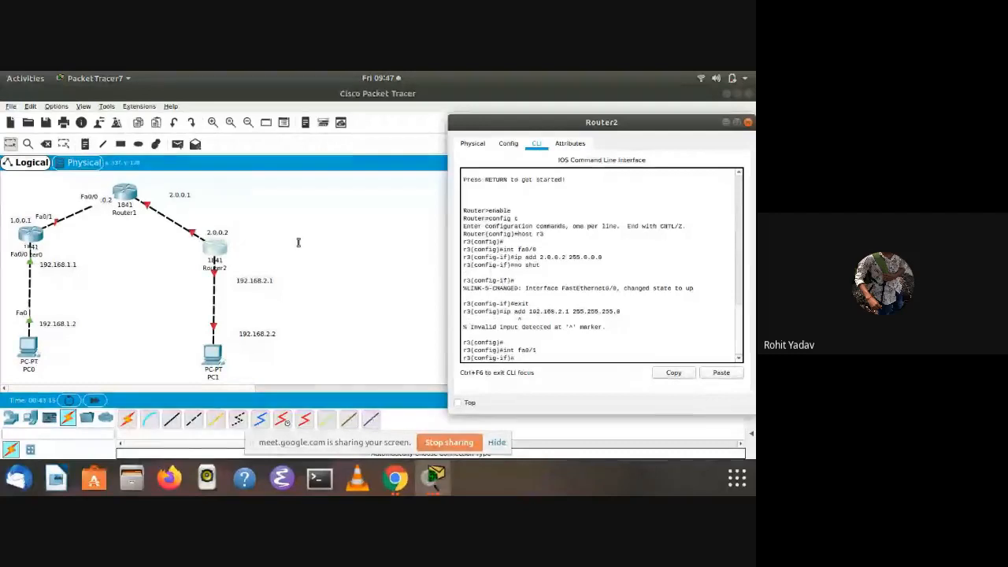
Assign IP address 192.168.2.1 with mask 255.255.255.0 to Router2's fa0/1 interface and enable it with no shut
type("ip add 192.168.")
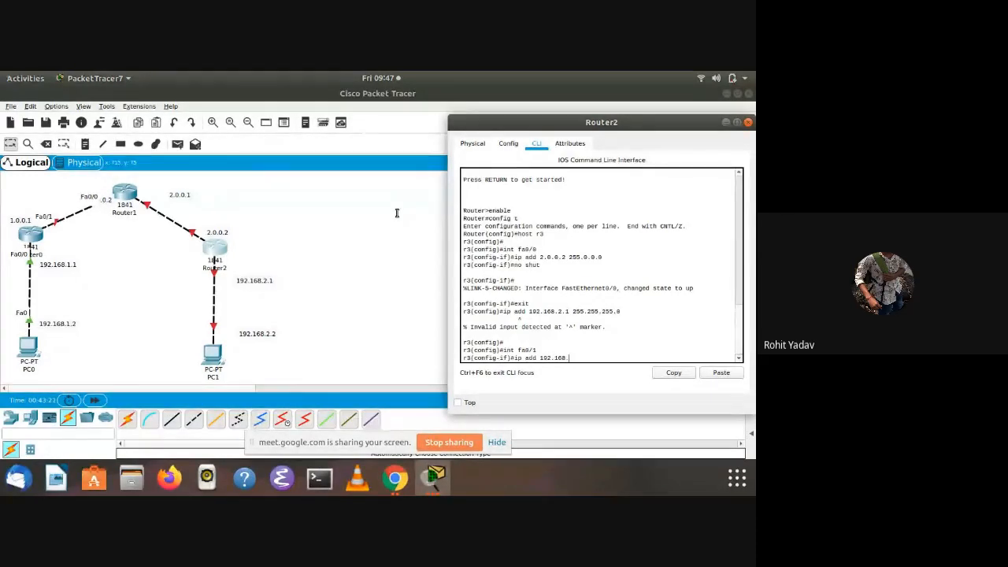
type("2.1 255.255.255.")
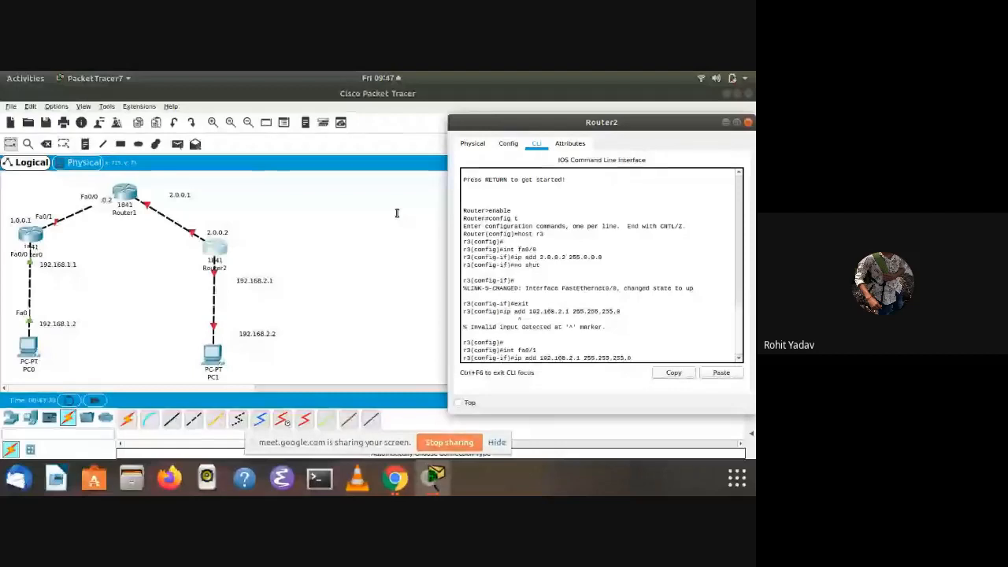
type("0")
key("Return")
type("no shut")
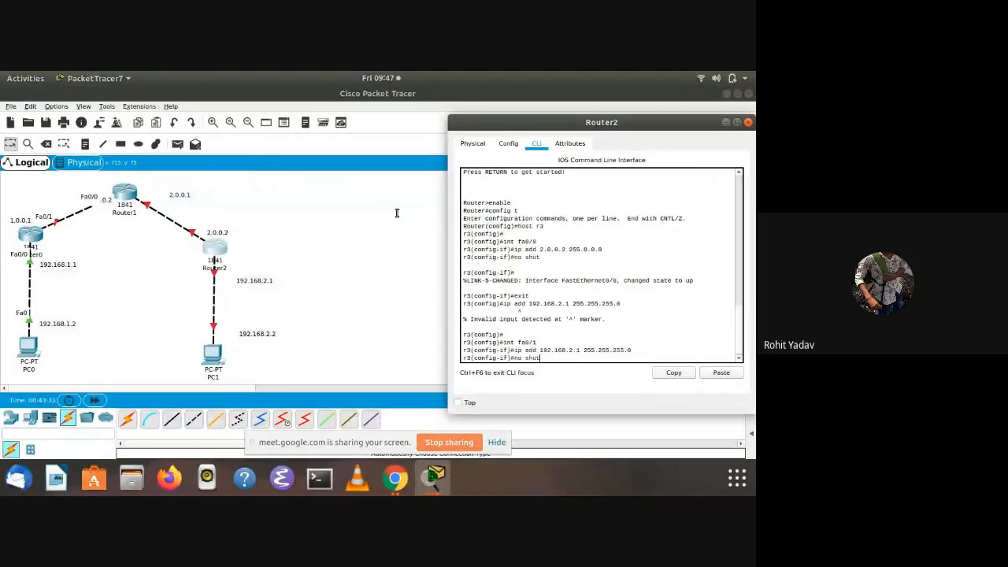
key("Return")
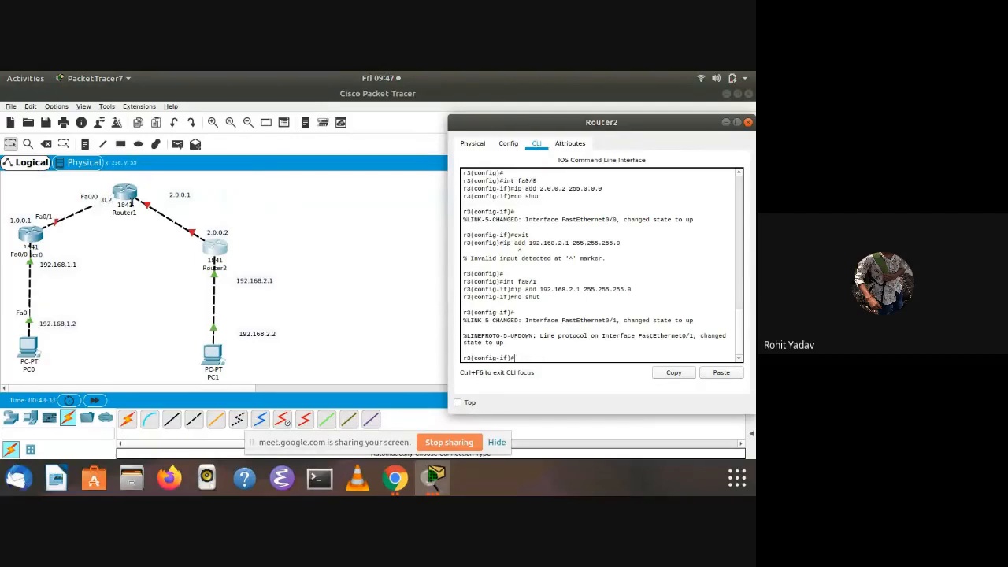
Open Router1's command line and answer no to the initial configuration dialog
left_click(118, 192)
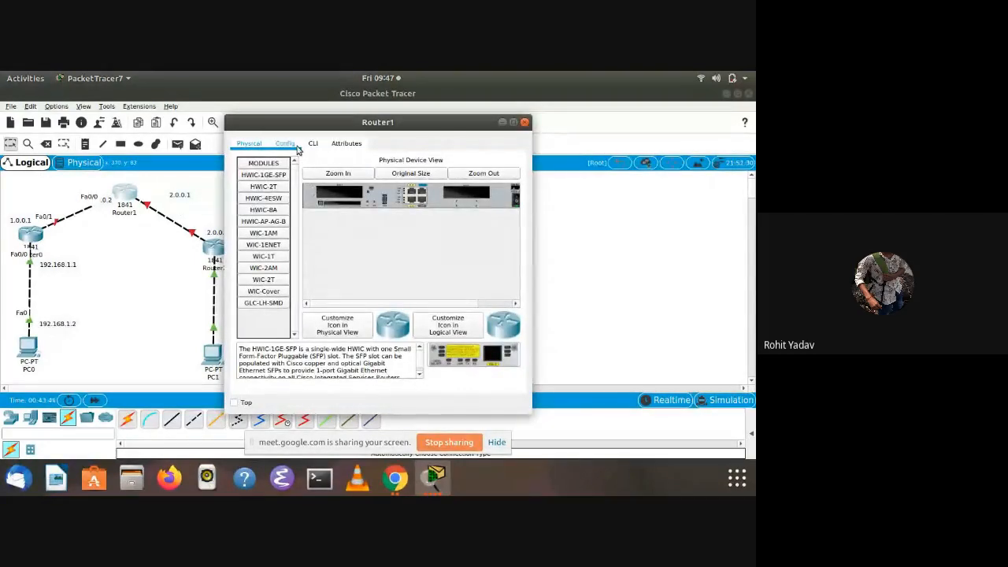
left_click(313, 144)
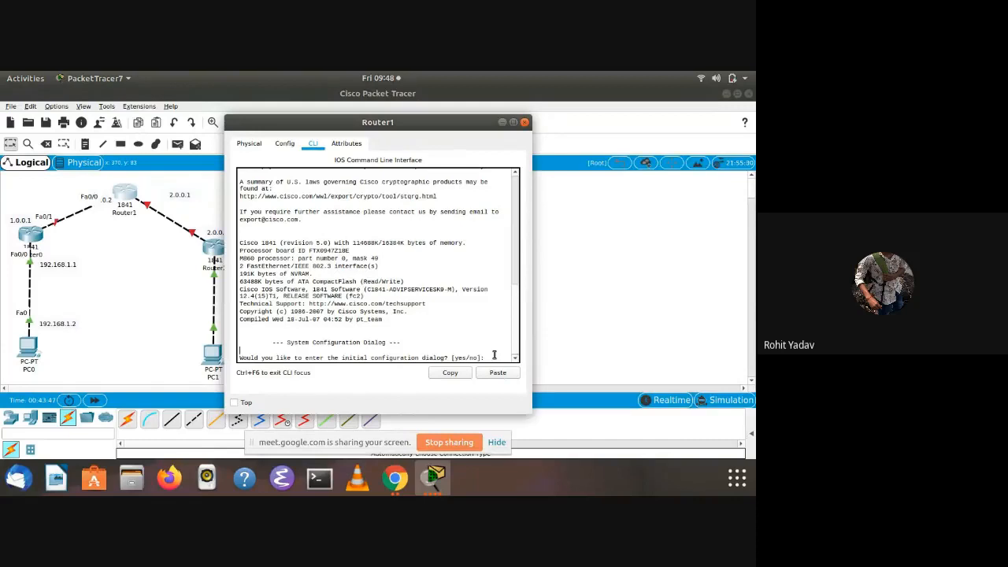
scroll(494, 354, "up", 1)
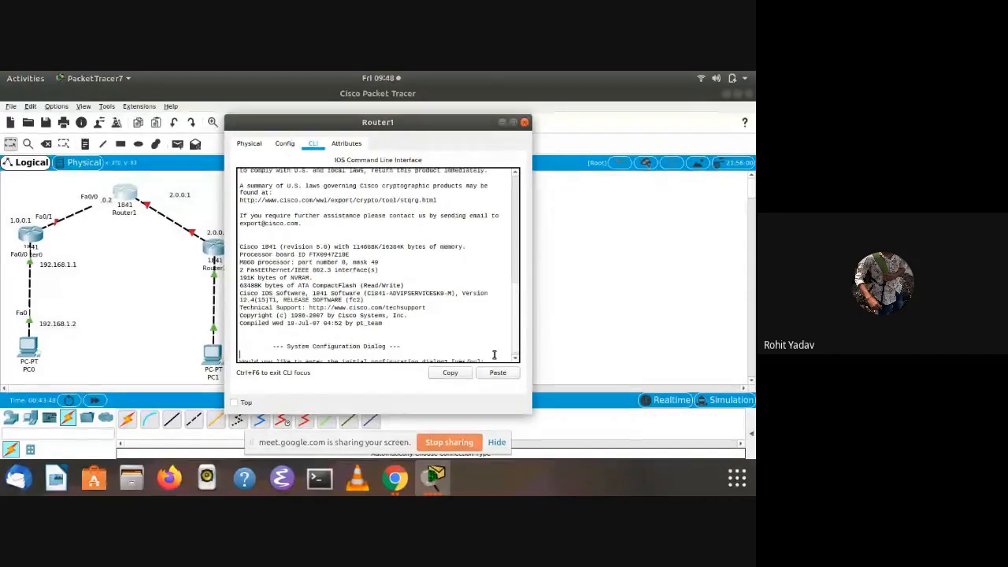
scroll(407, 299, "down", 1)
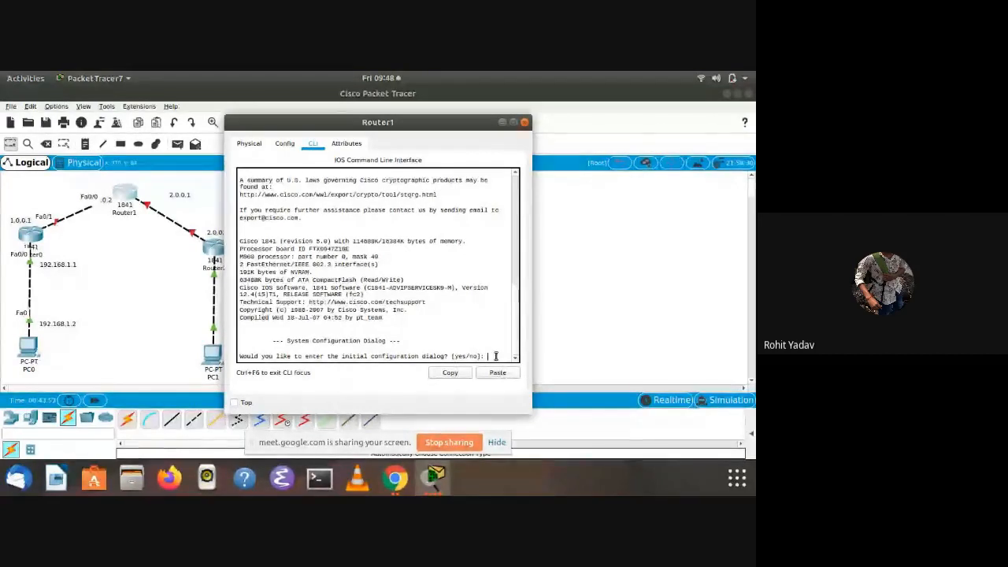
key("Return")
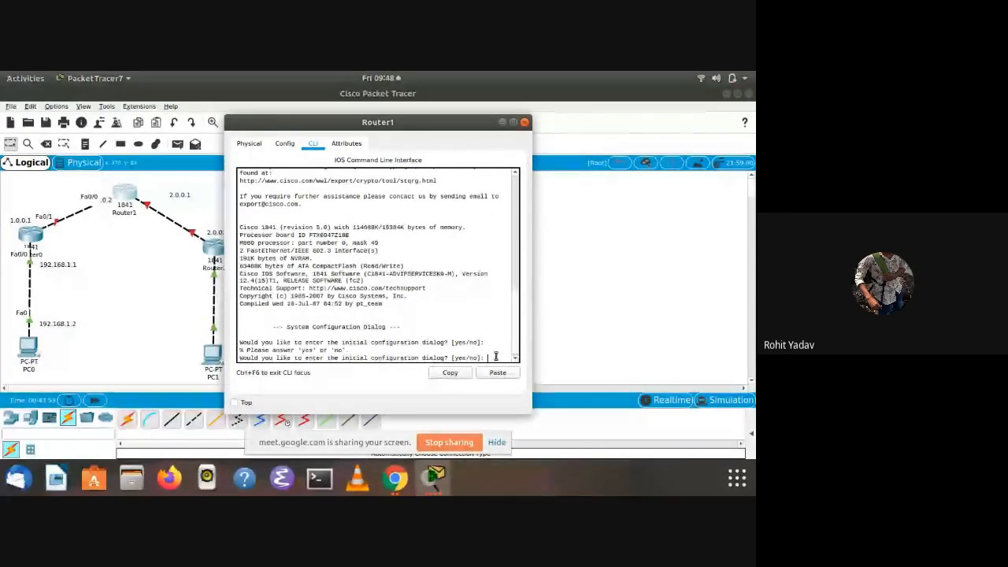
type("no")
key("Return")
key("Return")
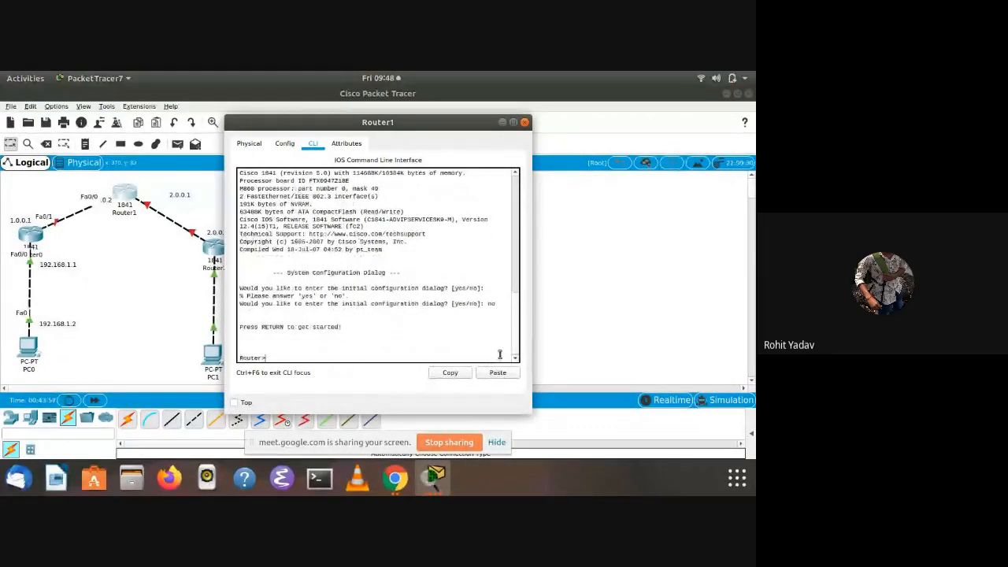
Enter privileged mode on Router1 with enable, and enter global configuration mode with config t
type("enable")
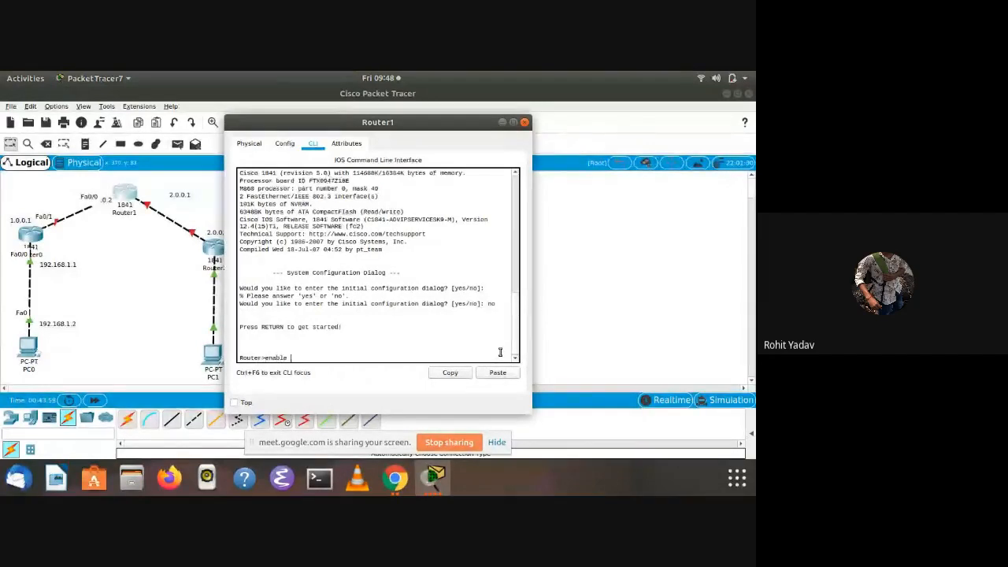
key("Return")
type("config t")
key("Return")
Set Router1's hostname to r2
type("host 4")
key("BackSpace")
type("r2")
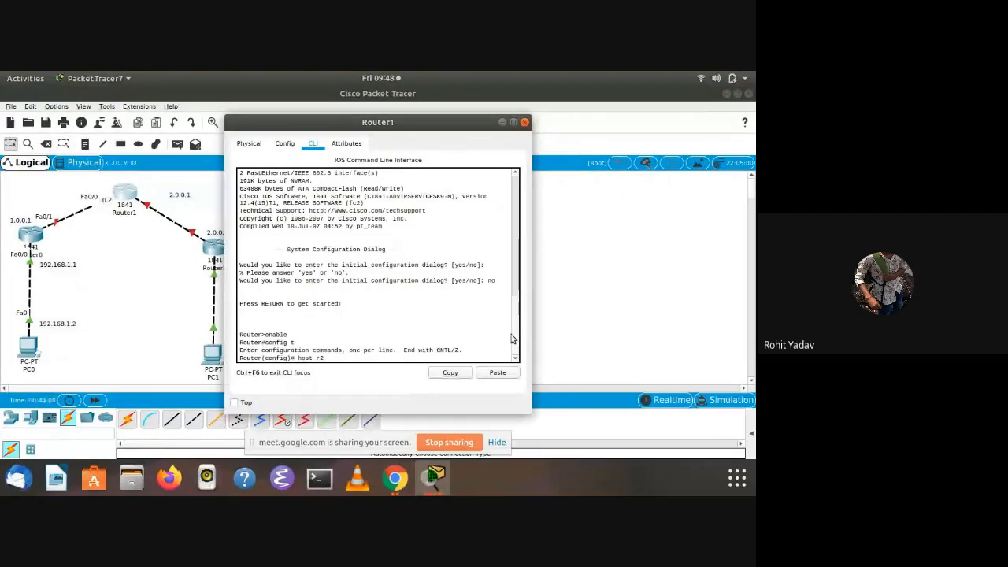
key("Return")
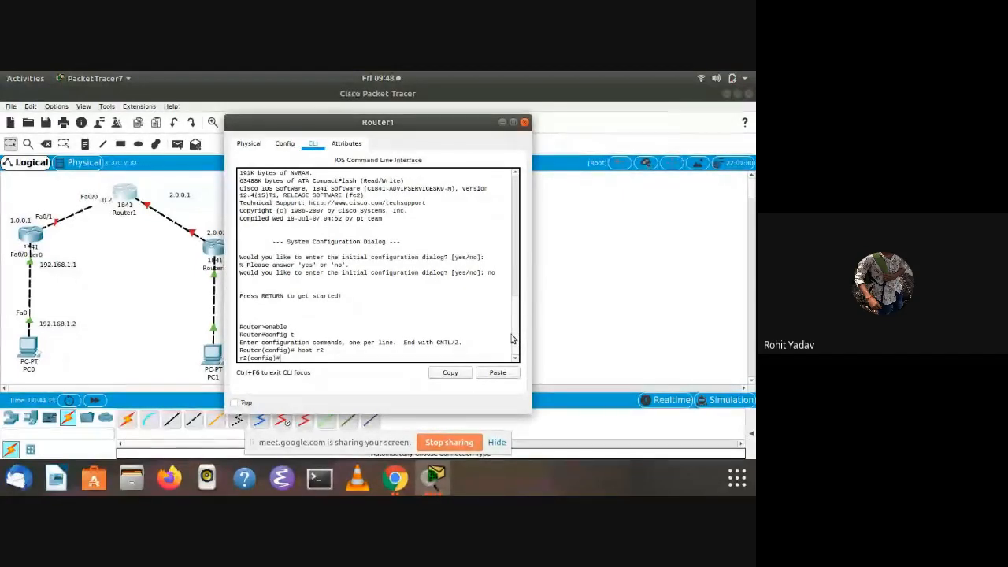
Enter interface configuration for fa0/0 on Router1 with int fa0/0
type("int")
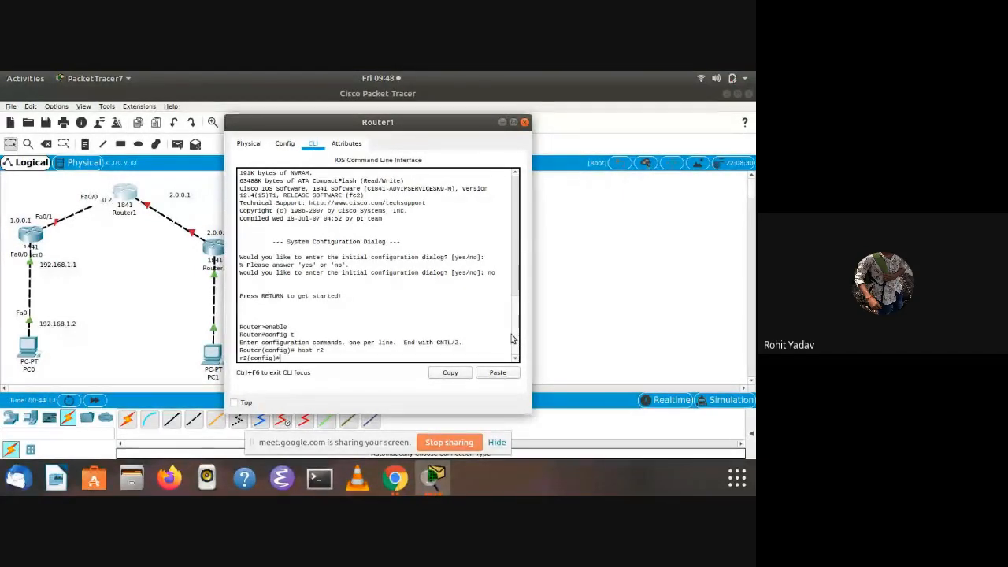
type(" fa0")
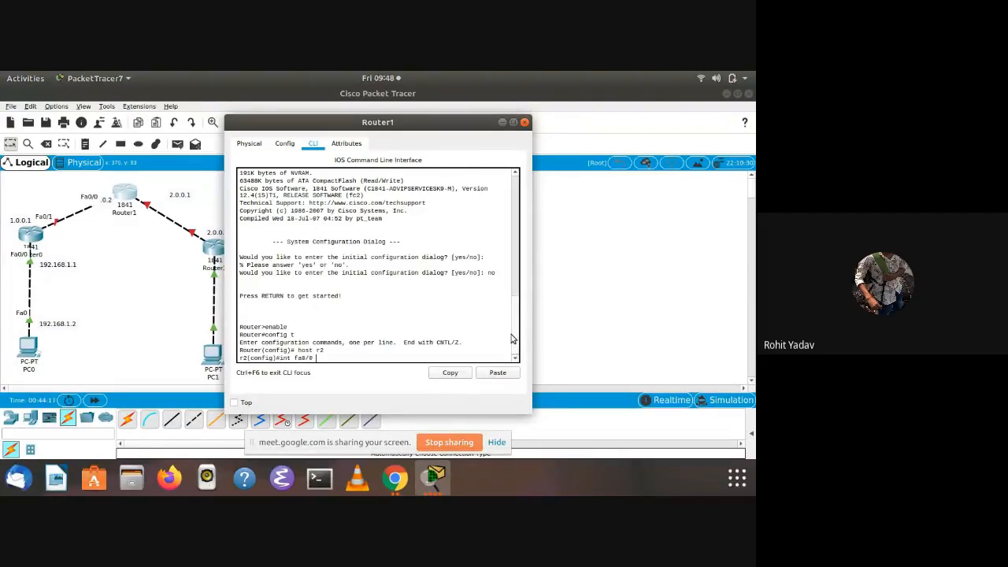
type("/0")
key("Return")
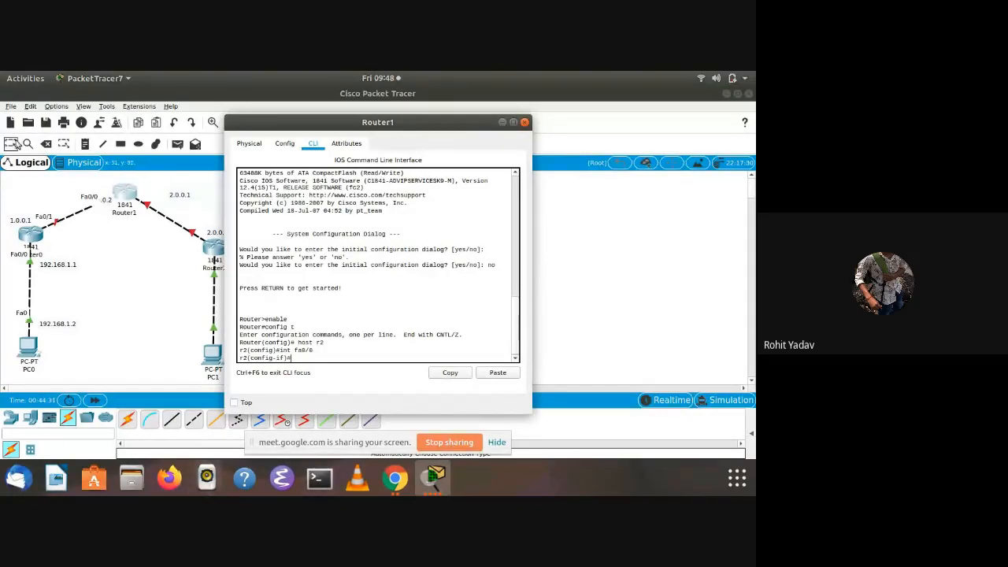
Assign IP address 1.0.0.2 with mask 255.0.0.0 to Router1's fa0/0 interface and enable it with no shut
type("i")
type("1.0.0")
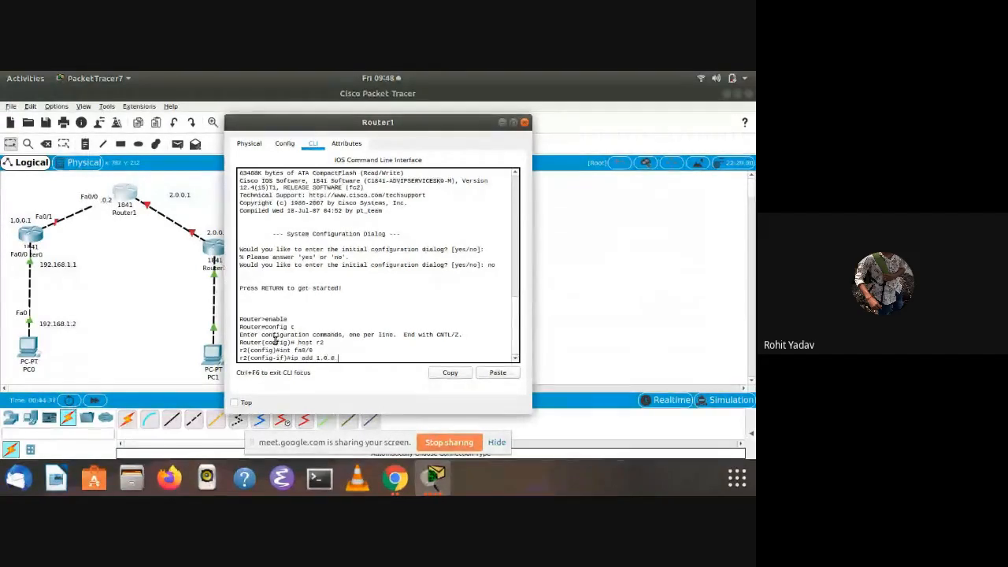
type(".2 255.2")
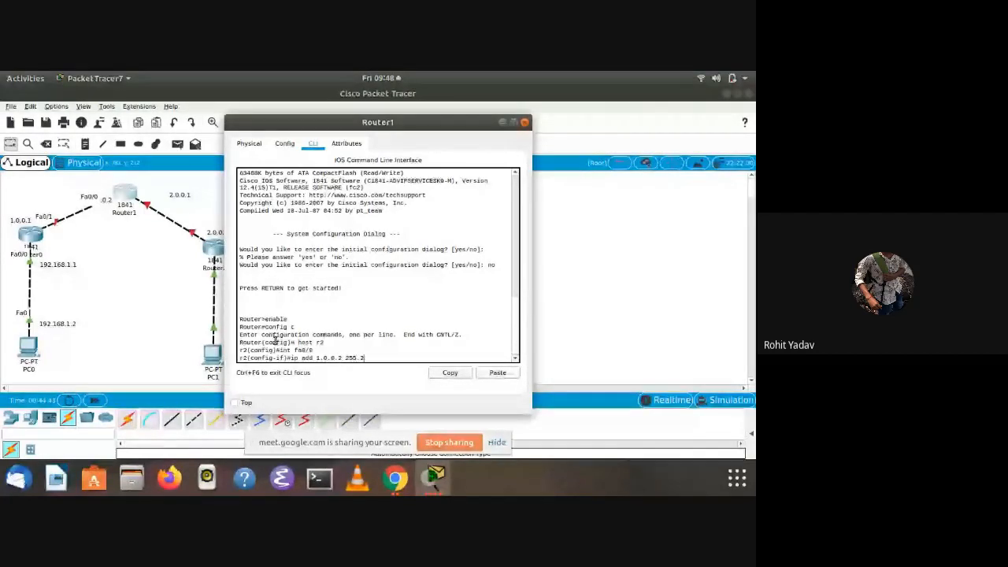
key("BackSpace")
type("0")
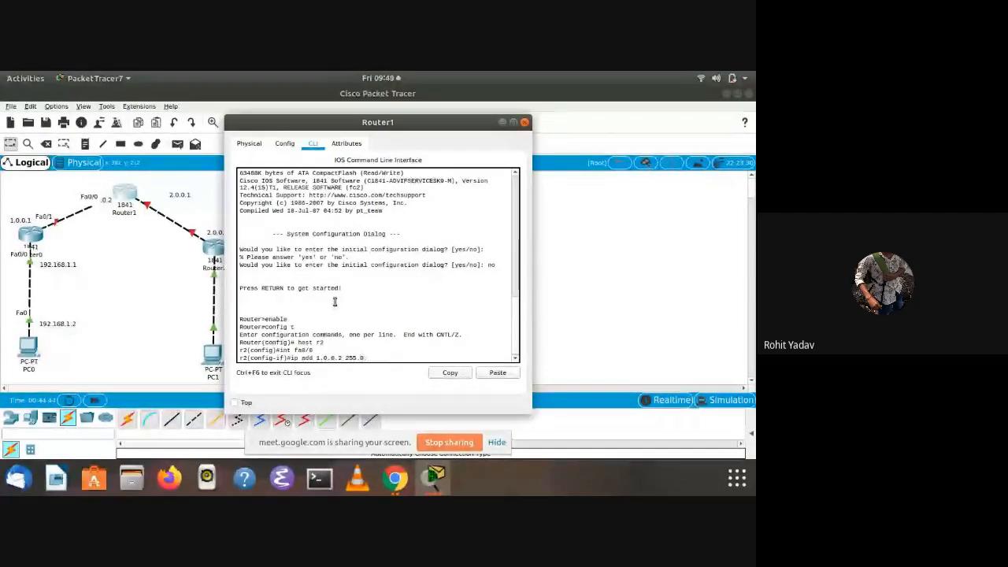
type(".0.0")
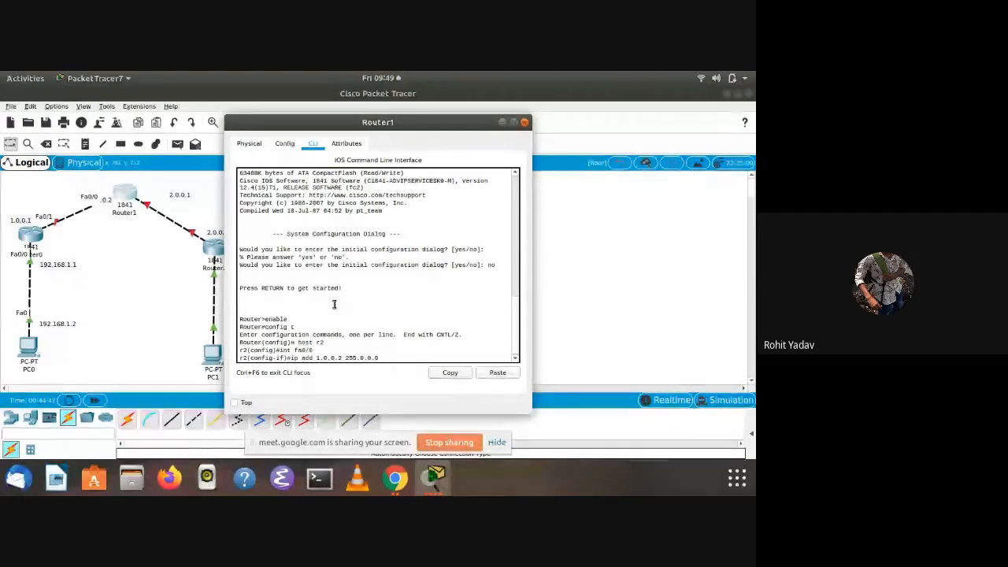
key("Return")
type("no shut")
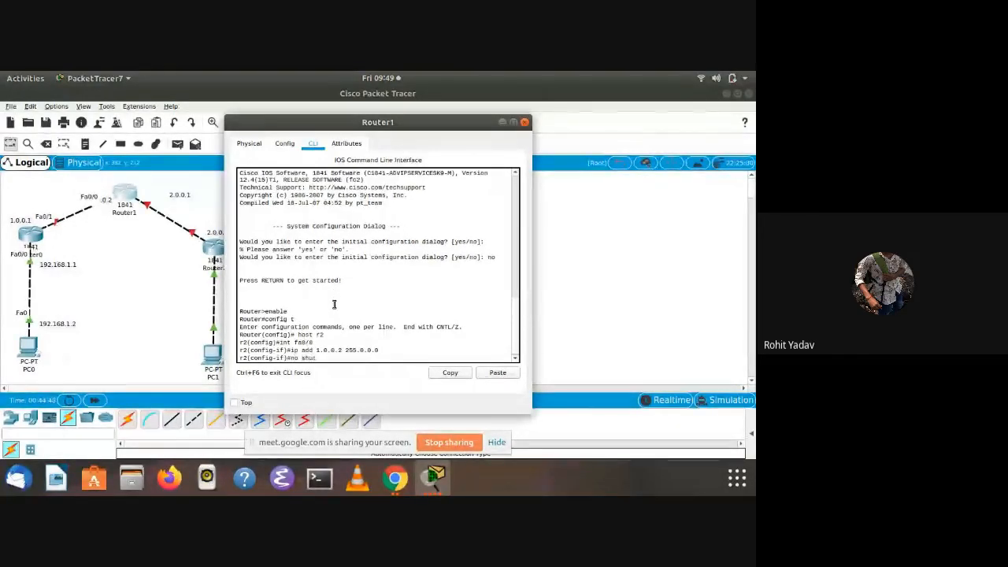
key("Return")
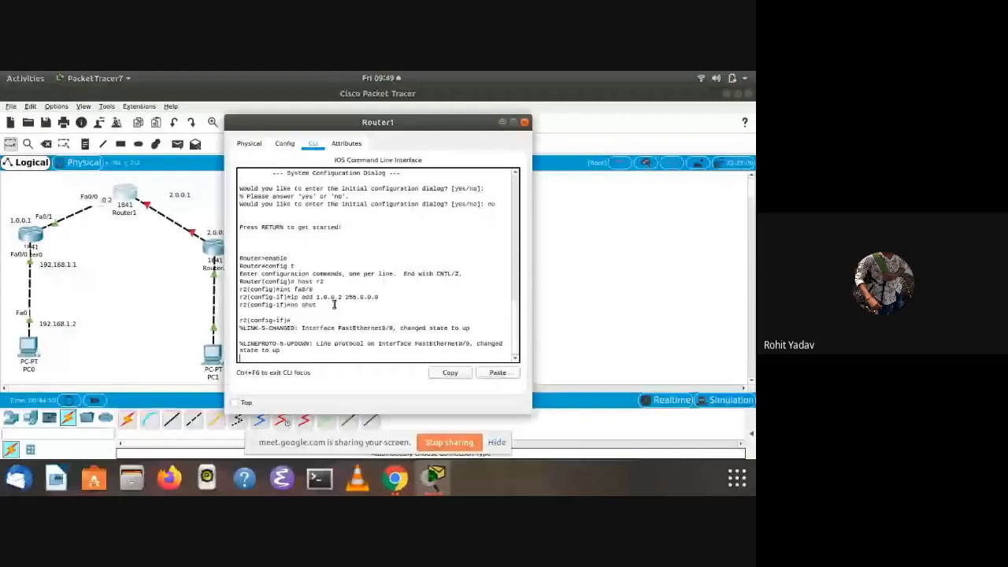
Exit the fa0/0 configuration on Router1 and enter interface configuration for fa0/1 with int fa0/1
left_click_drag(378, 122, 529, 133)
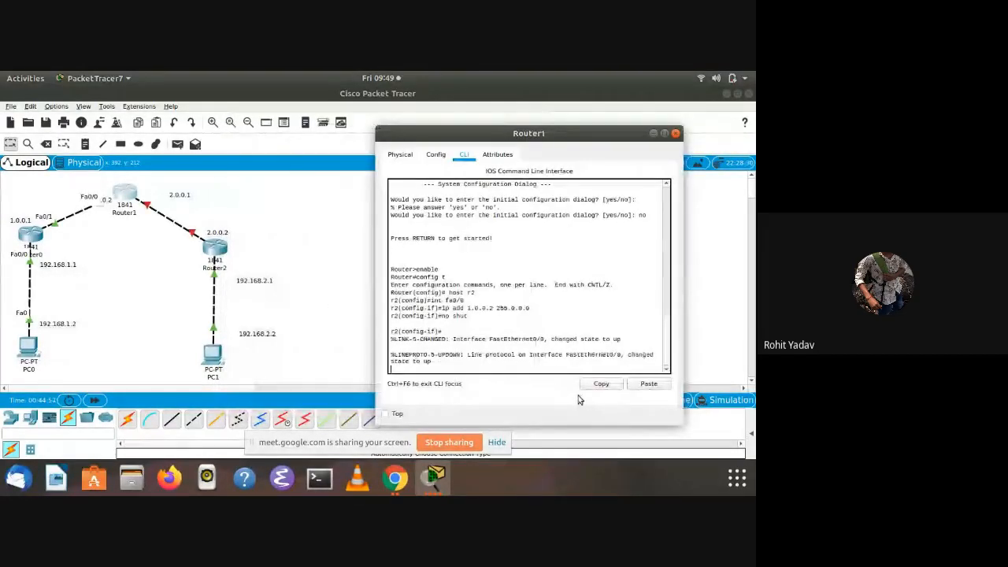
key("Return")
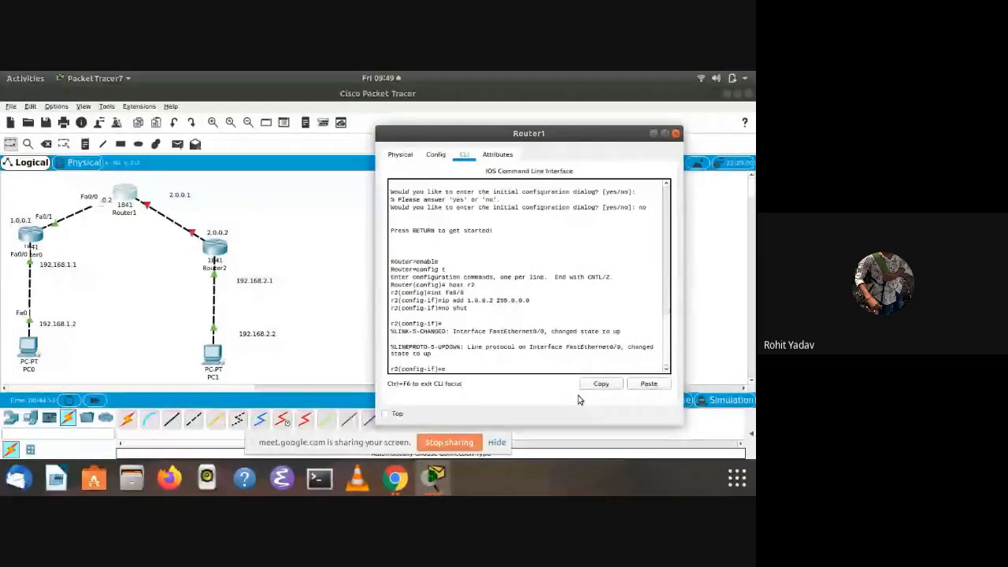
type("exit")
key("Return")
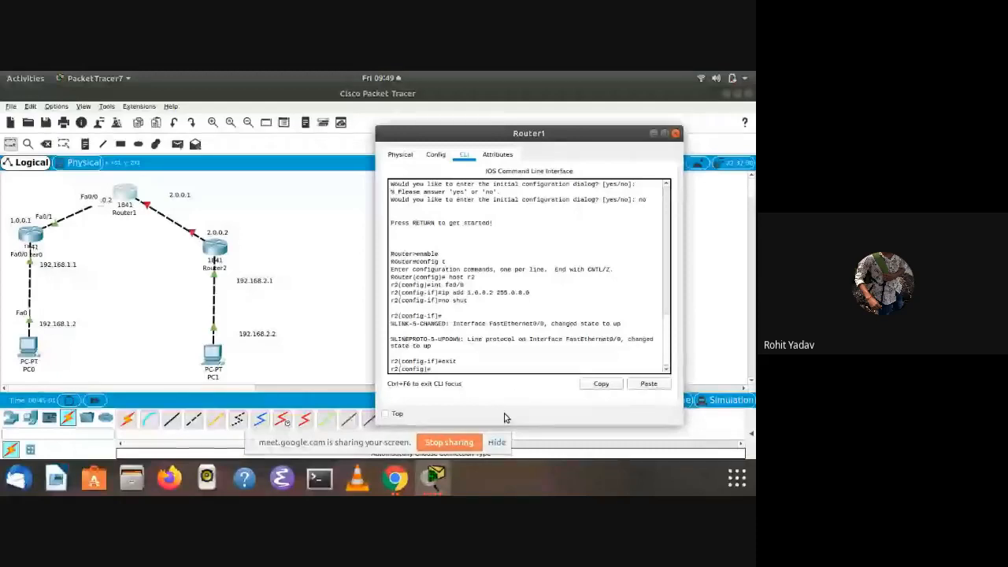
type("int fa0/")
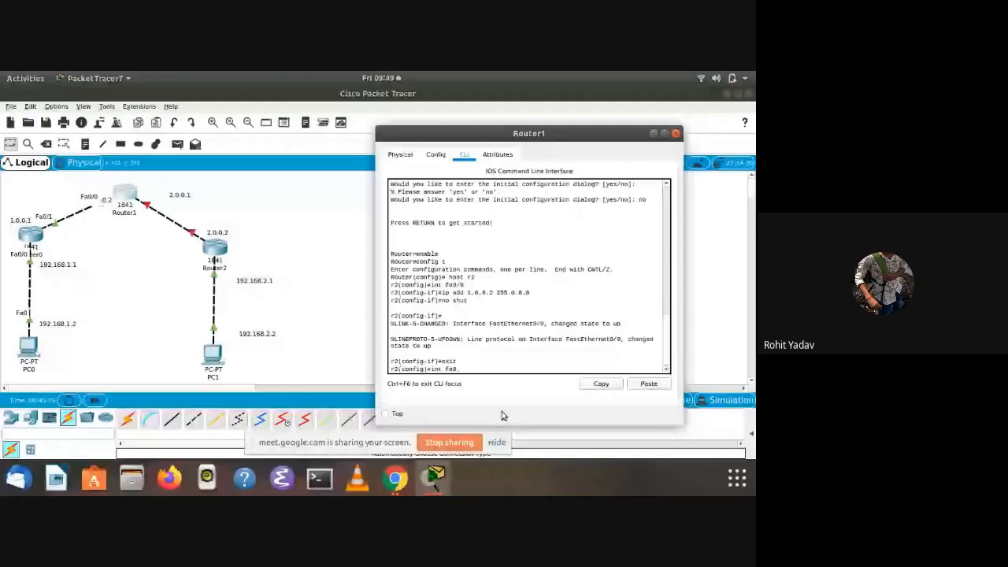
type("1")
key("Return")
type("int fa")
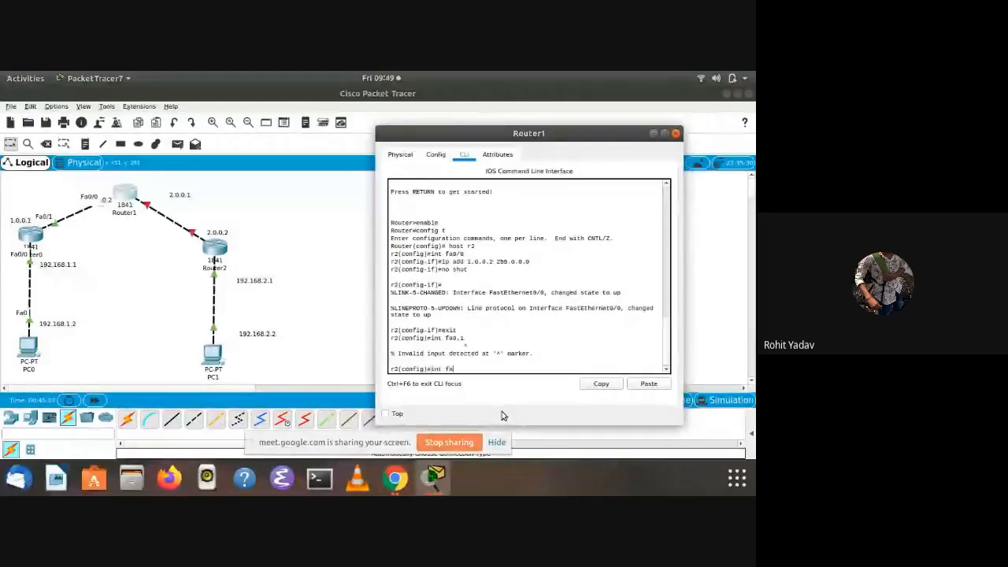
type("0/1")
key("Return")
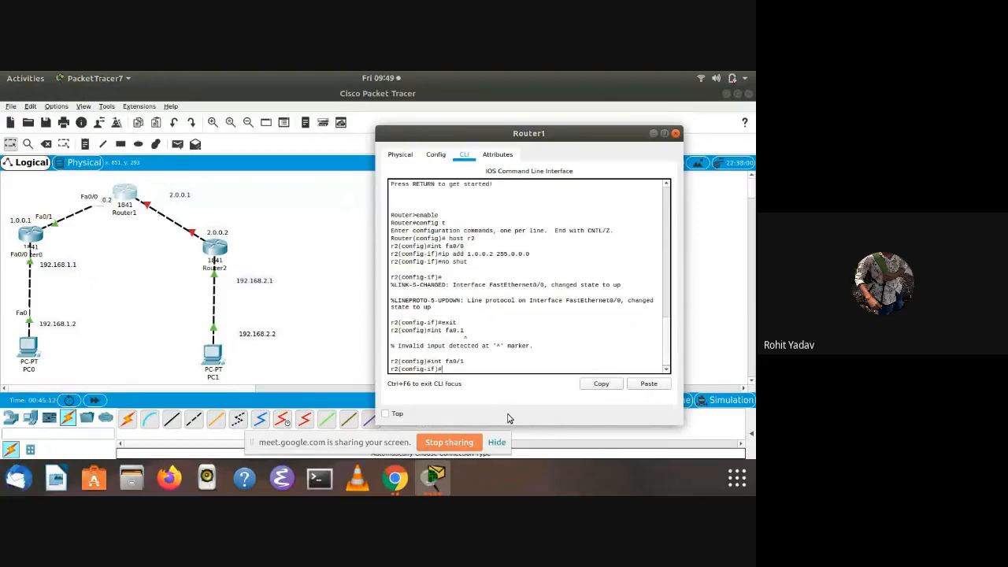
Assign IP address 2.0.0.1 with mask 255.0.0.0 to Router1's fa0/1 interface using ip add
type("ip add ")
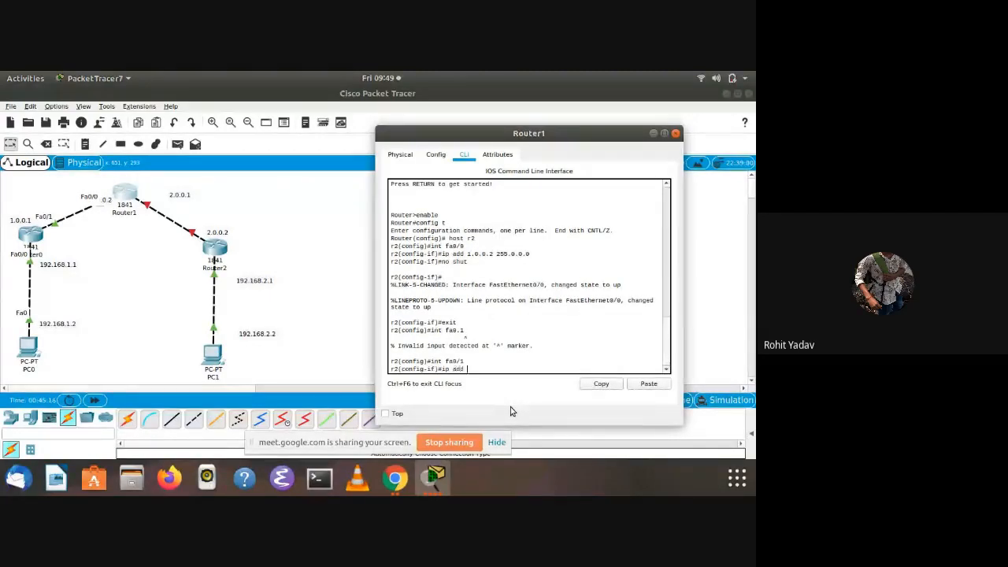
type("2.")
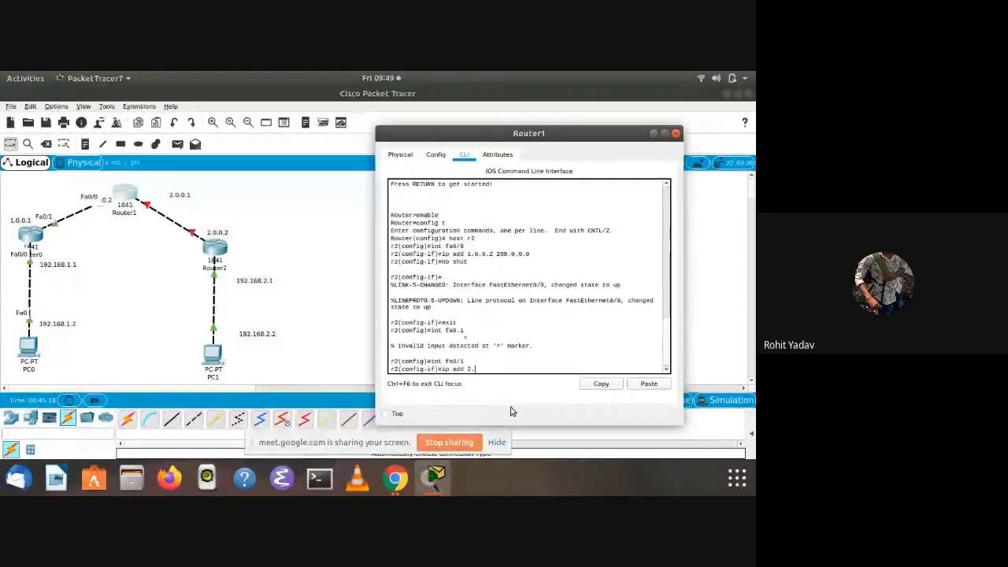
type("0.")
type("0.")
type("1")
type(" 255.25")
key("BackSpace")
key("BackSpace")
type("0")
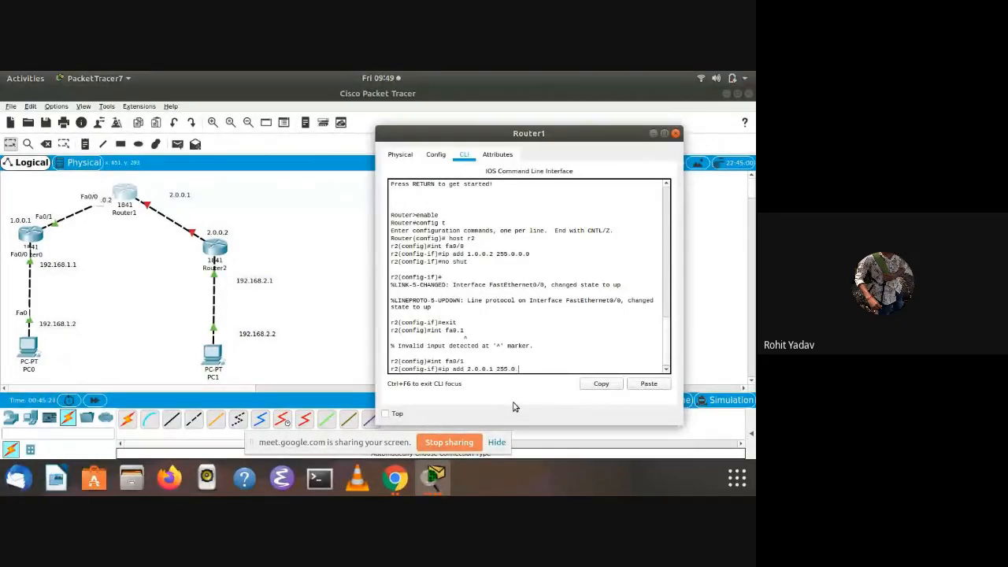
type(".0.0")
key("Return")
Enable Router1's fa0/1 interface with no shut
type("no shu")
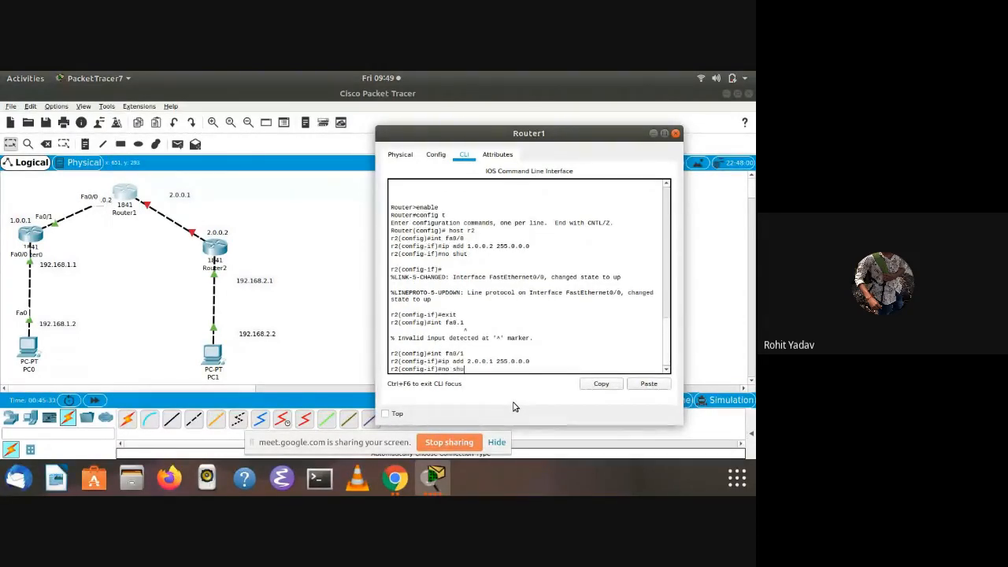
type("t")
key("Return")
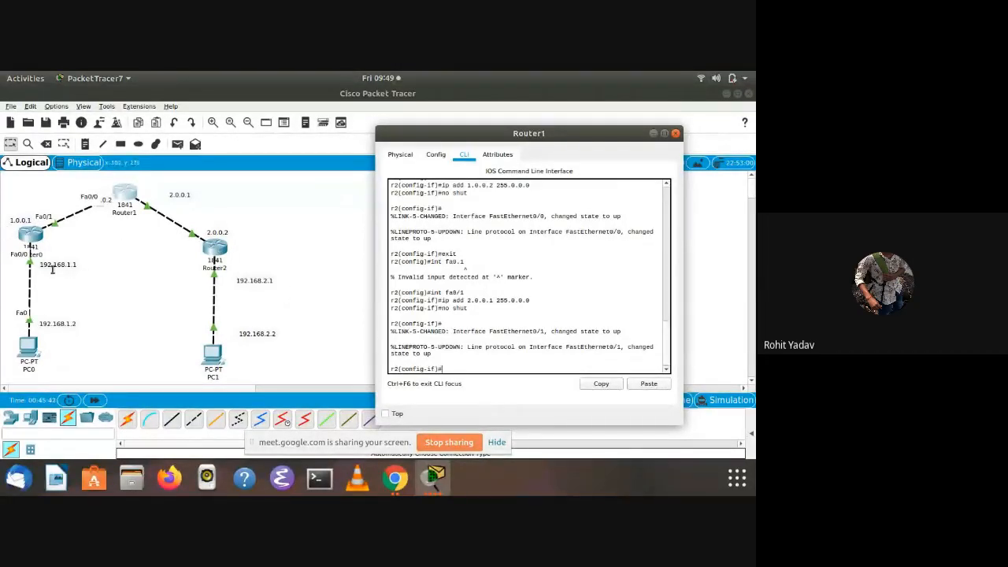
On Router0's command line, exit to privileged mode and re-enter global configuration mode with config t
left_click(35, 234)
left_click(542, 383)
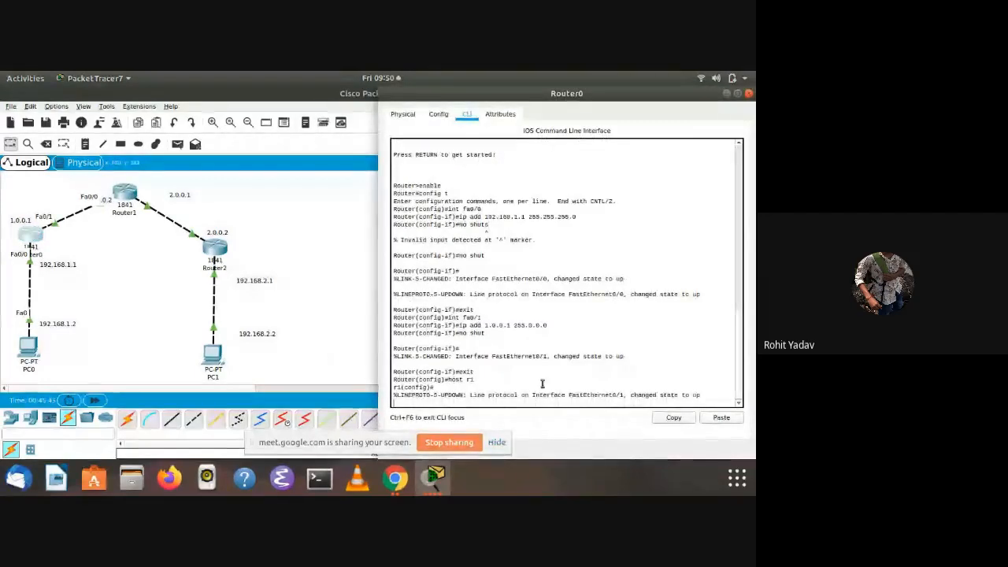
key("Return")
type("exit")
key("Return")
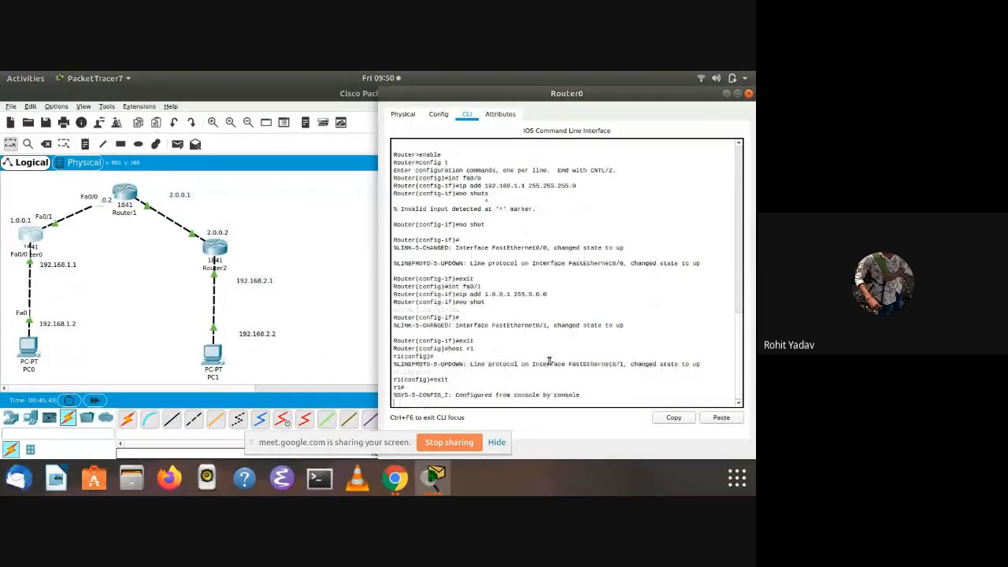
key("Return")
type("con")
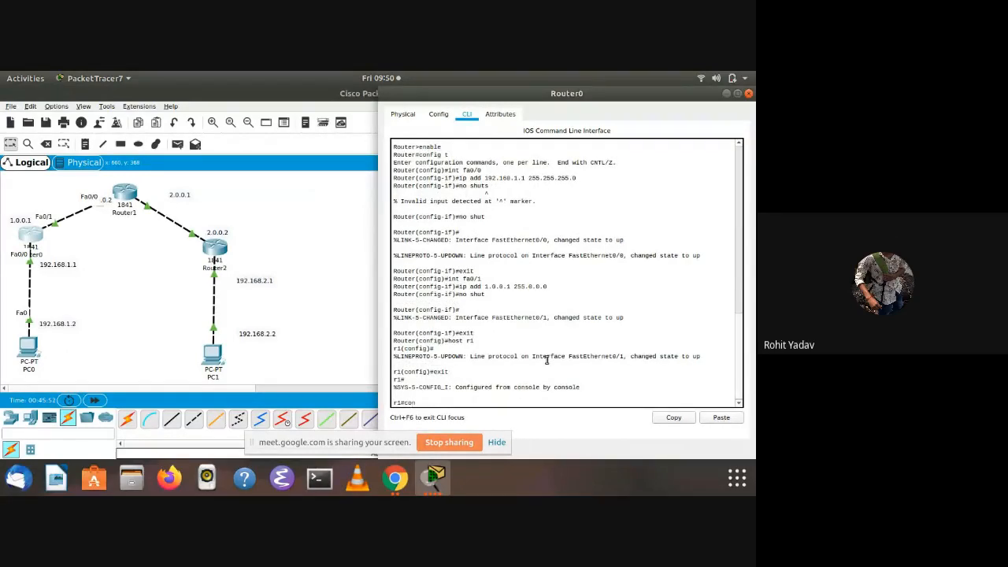
type("fig t")
key("Return")
Add a default route on Router0 through 1.0.0.2 with ip route 0.0.0.0 0.0.0.0 1.0.0.2
type("ip route")
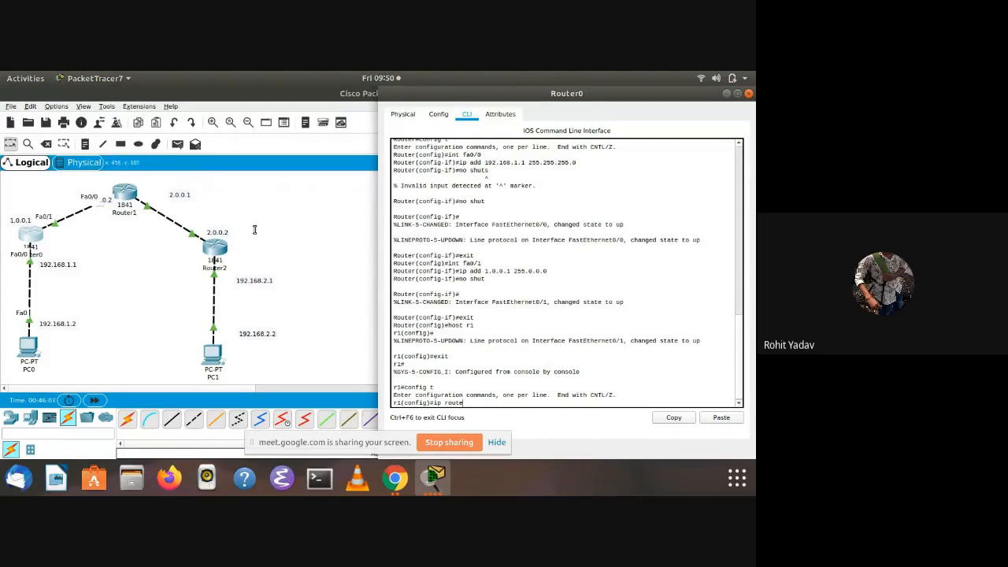
type("0.0.0.0 0.0.0.0 1.0")
type(".0.2")
key("Return")
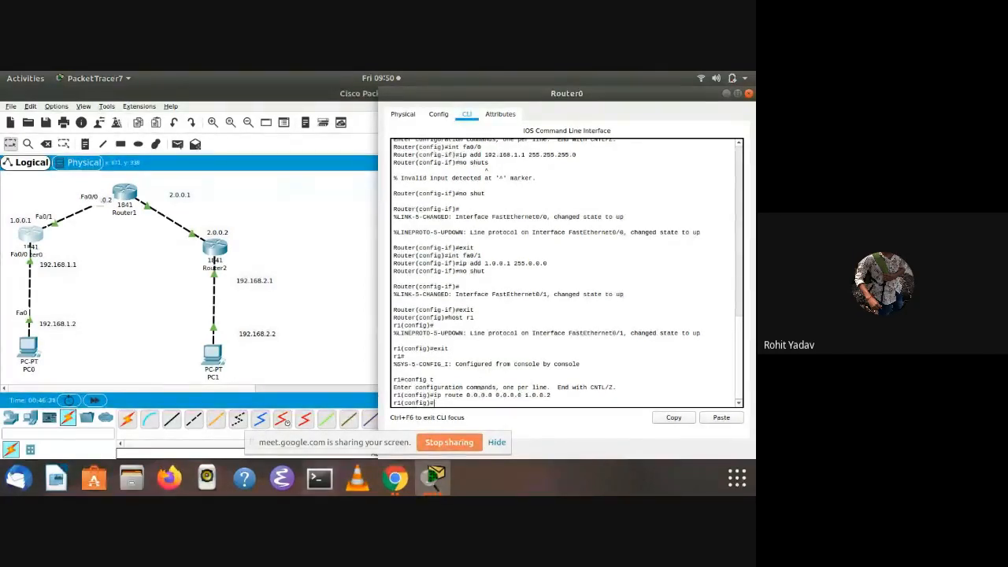
Open Router2's command line and exit interface configuration to global configuration mode
left_click(218, 260)
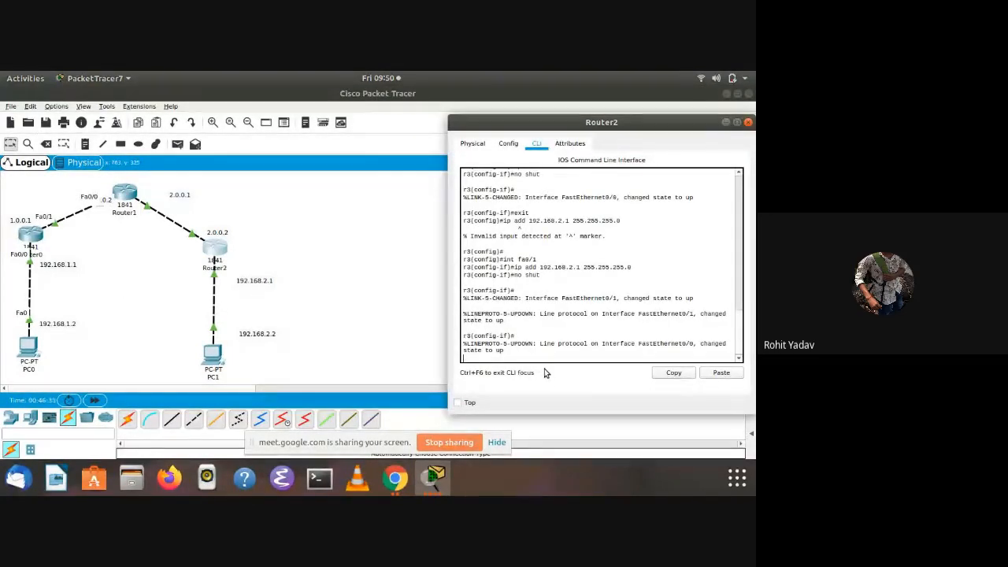
key("Return")
type("exit")
key("Return")
Add a default route on Router2 through 2.0.0.1 with ip route 0.0.0.0 0.0.0.0 2.0.0.1
type("ip route")
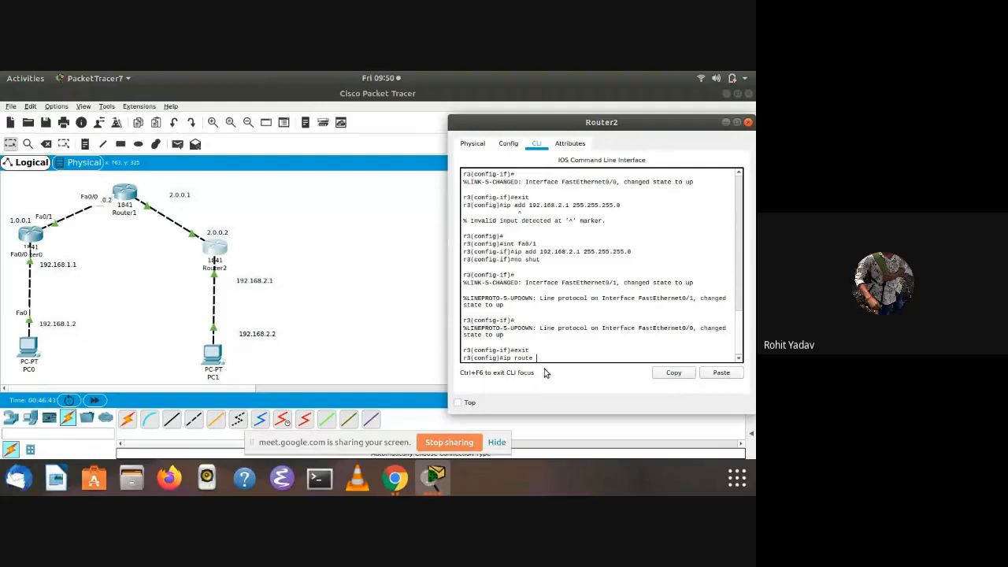
type(" 1")
type(".0")
type(".0.0")
type("0.0.0.0")
type(" 2.0.0.")
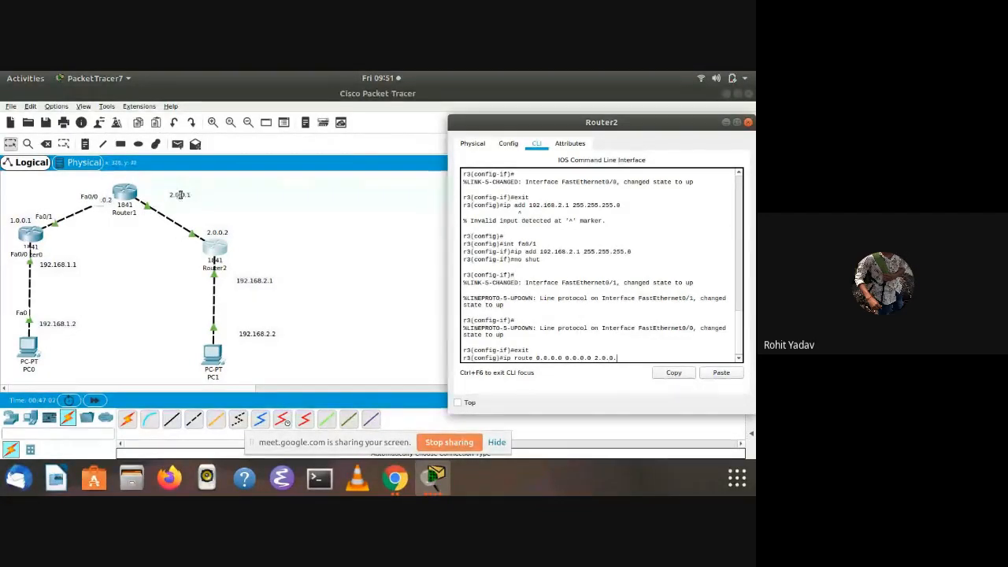
type("1")
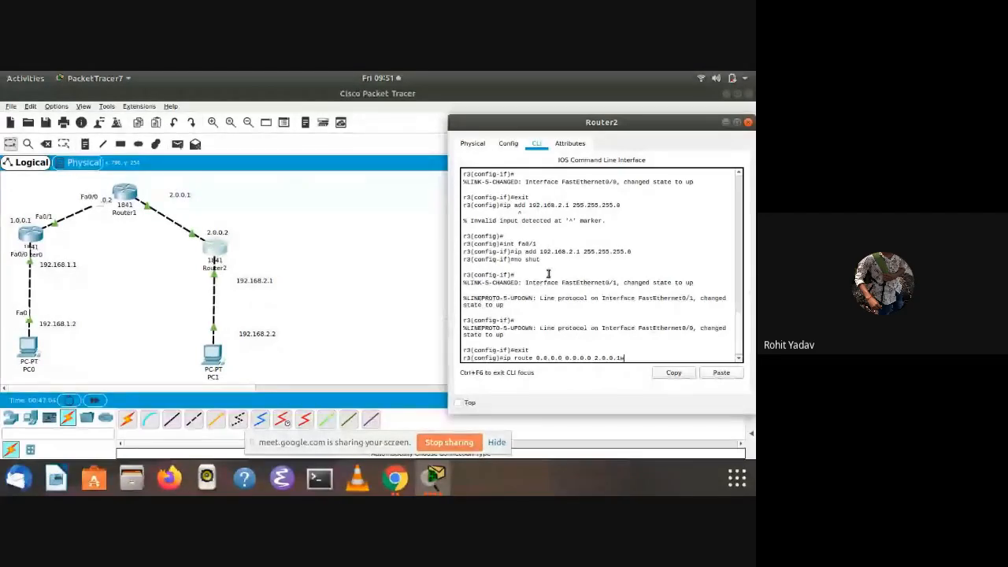
key("Return")
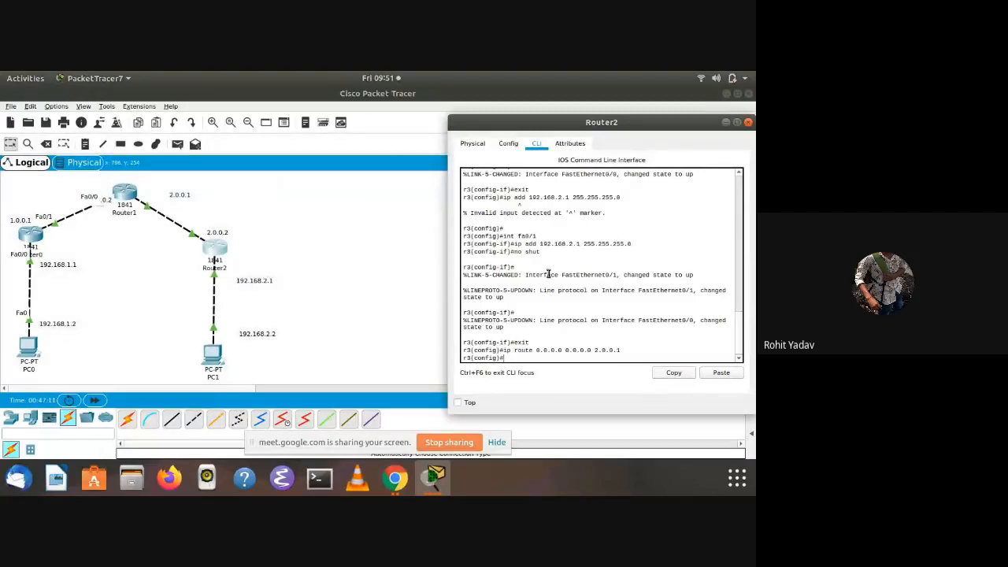
Exit to privileged mode on Router2 and test the connection to Router0 by pinging 1.0.0.1 twice
type("exit")
key("Return")
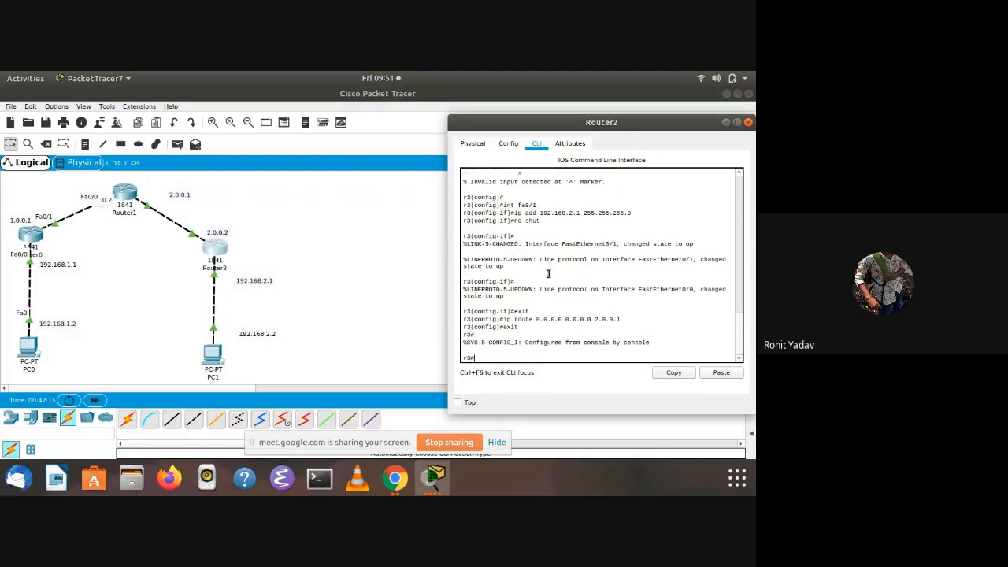
type("pin")
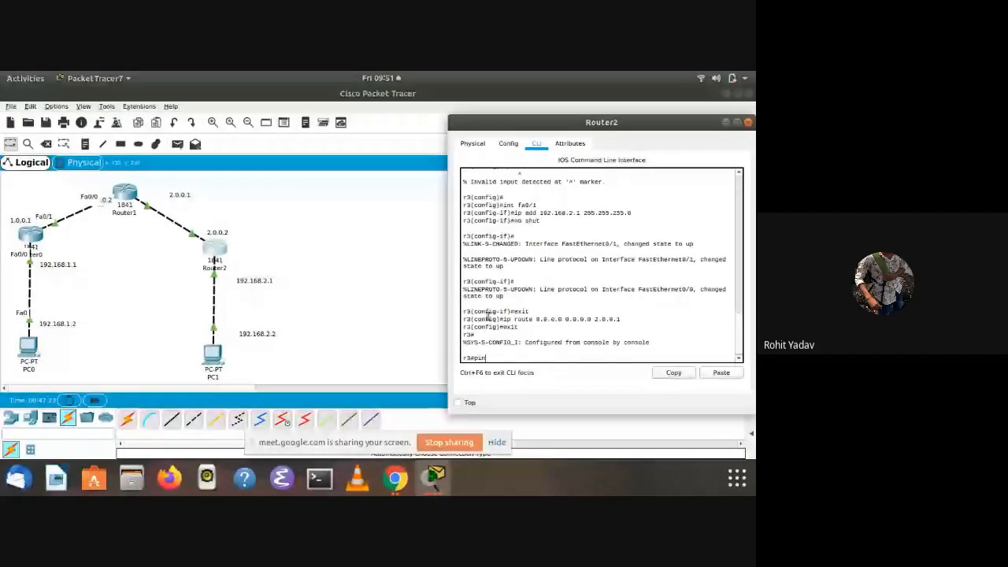
type("g")
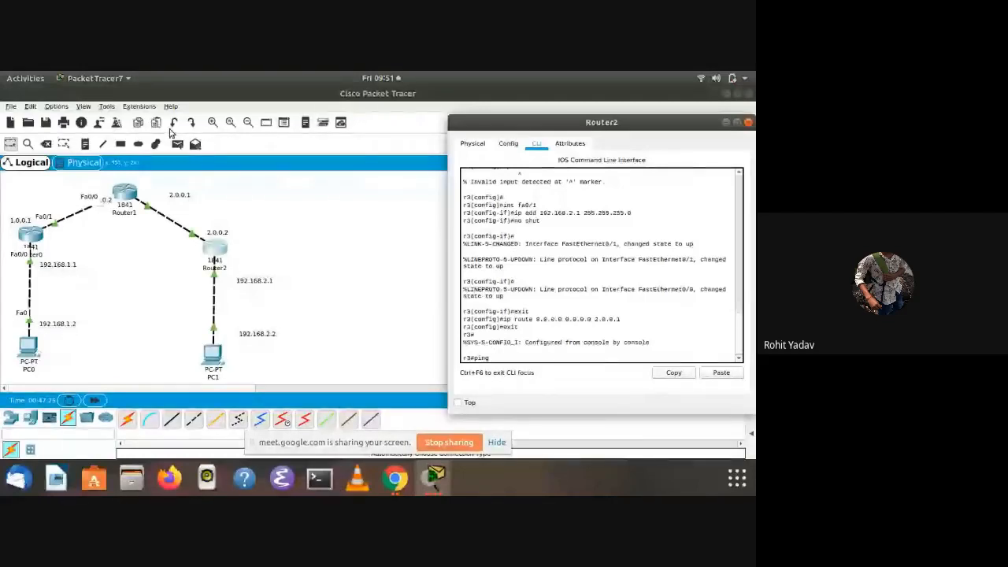
type(" 1.")
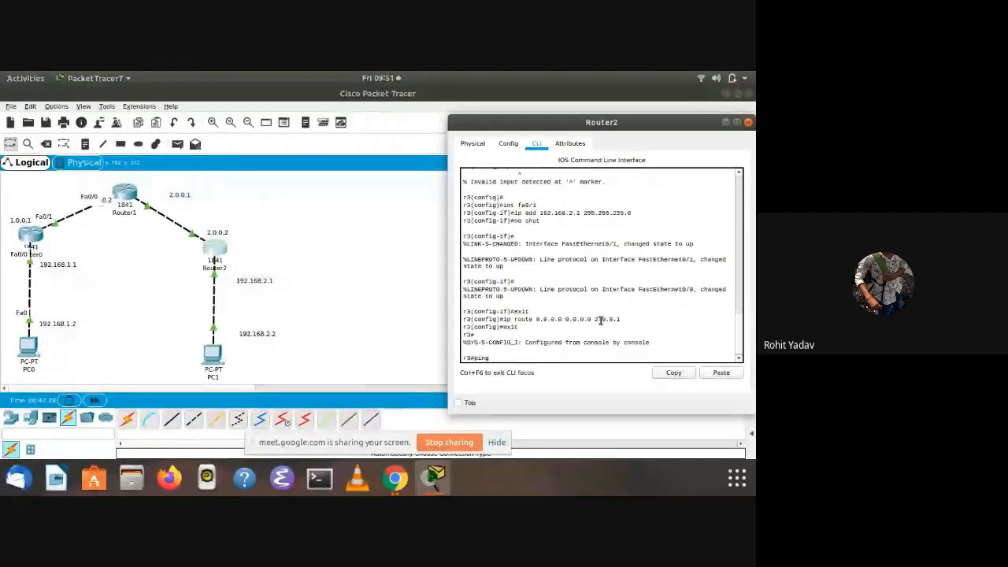
type("0.0.1")
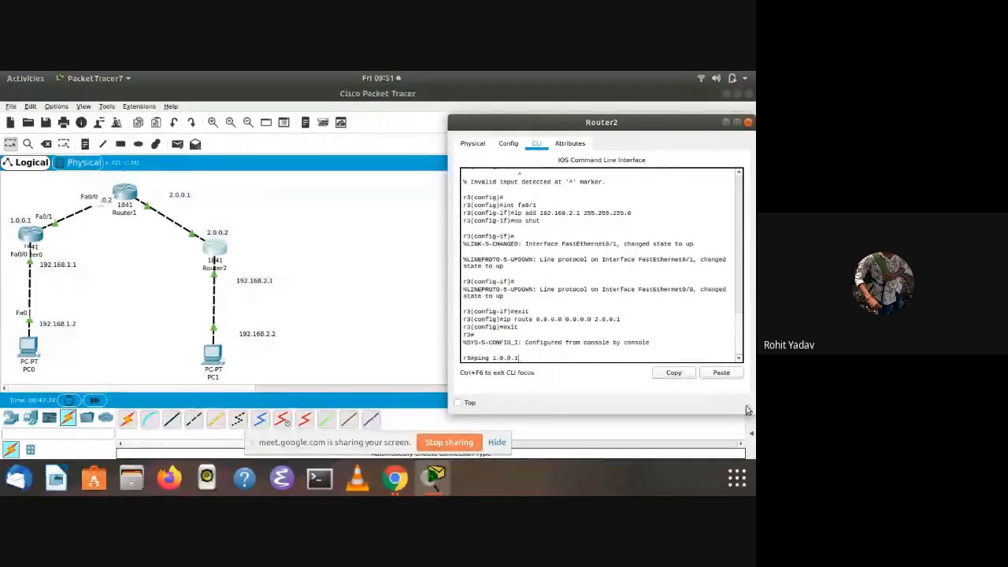
key("Return")
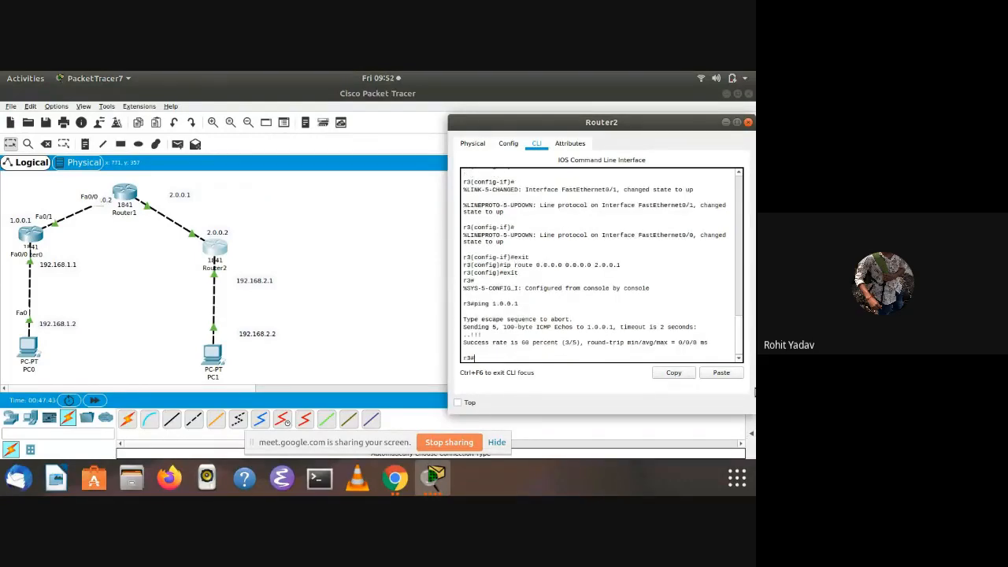
key("Up")
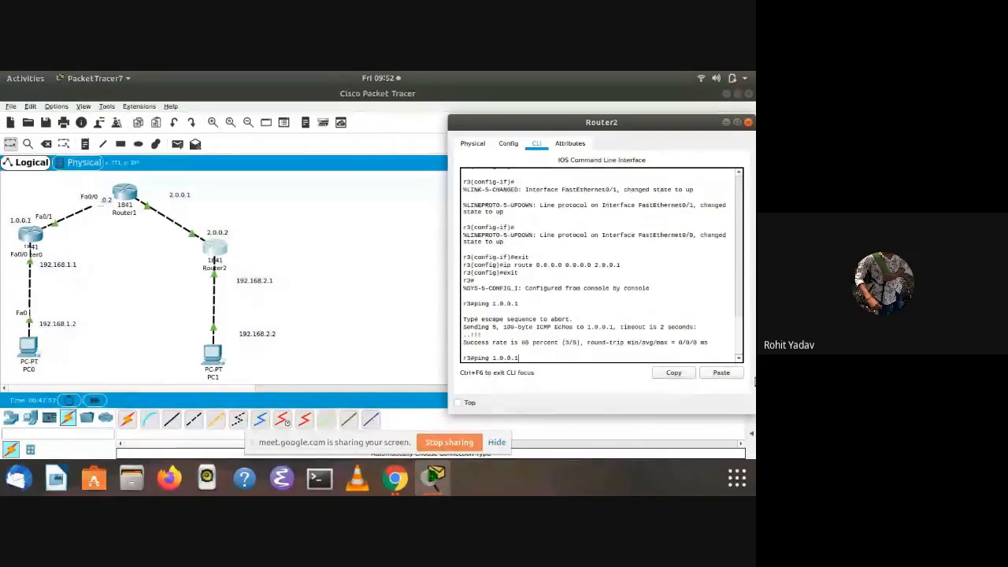
key("Return")
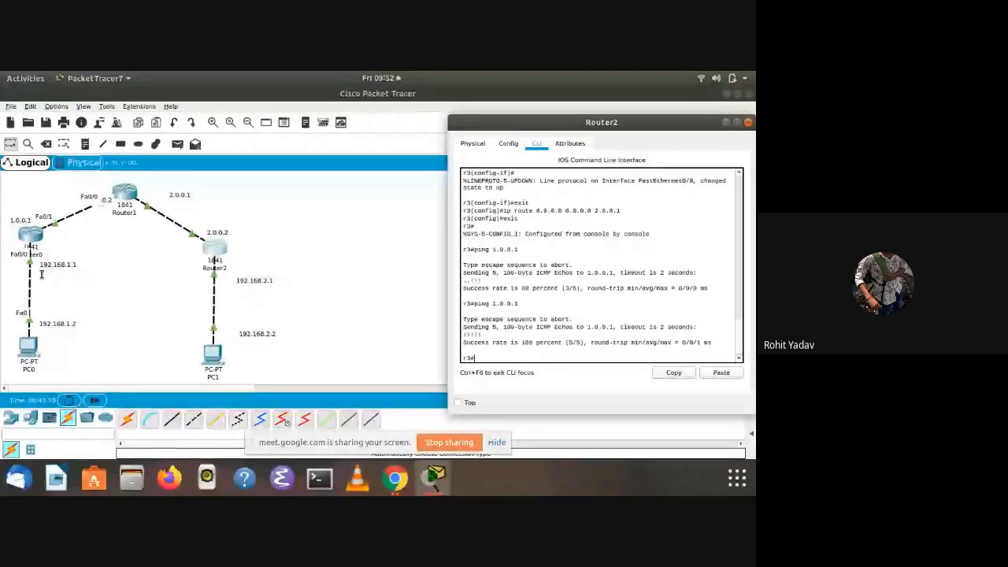
Open Router0's command line and exit global configuration to privileged mode
left_click(20, 239)
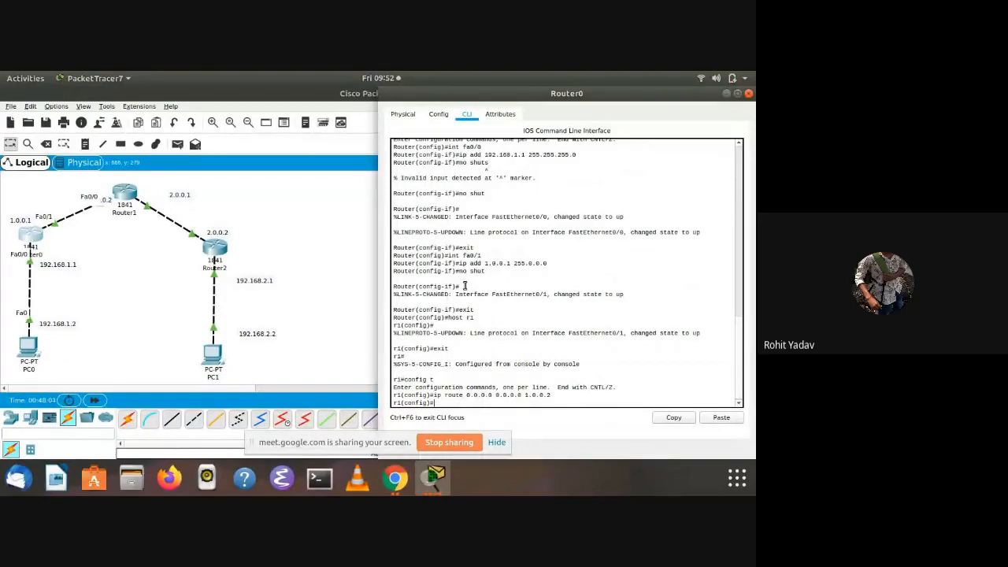
key("Return")
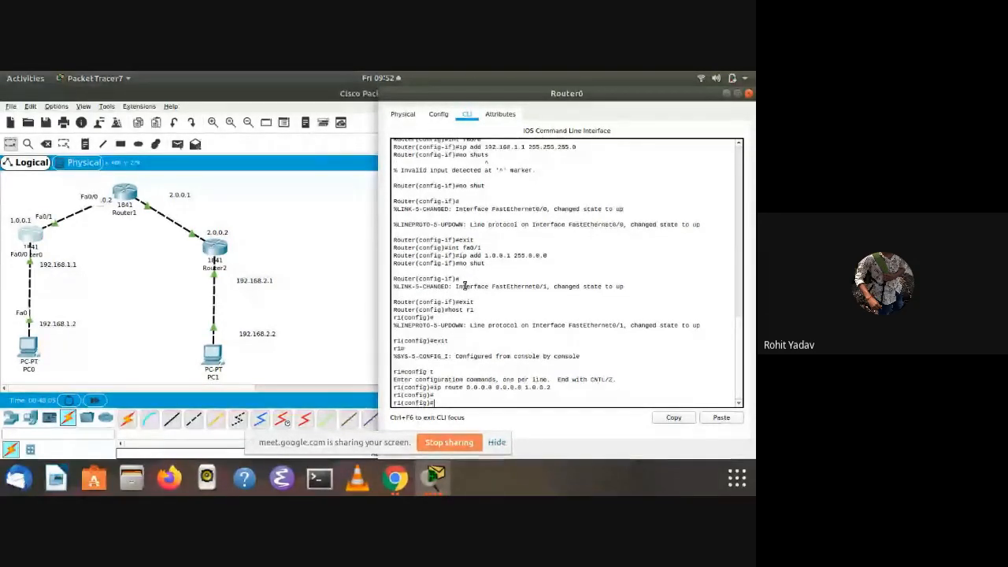
type("exit")
key("Return")
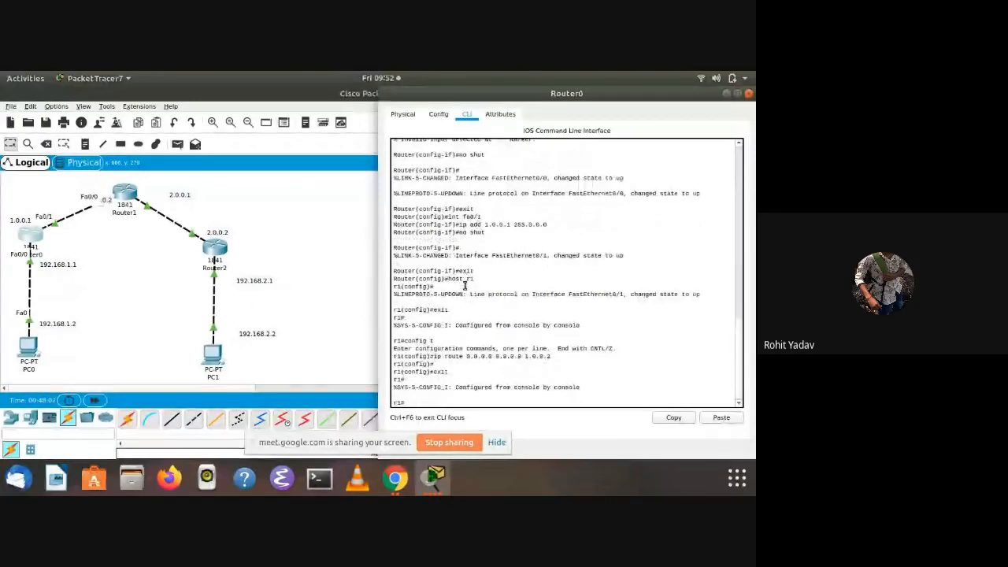
Test the connection from Router0 to Router2 by pinging 2.0.0.2
type("ping")
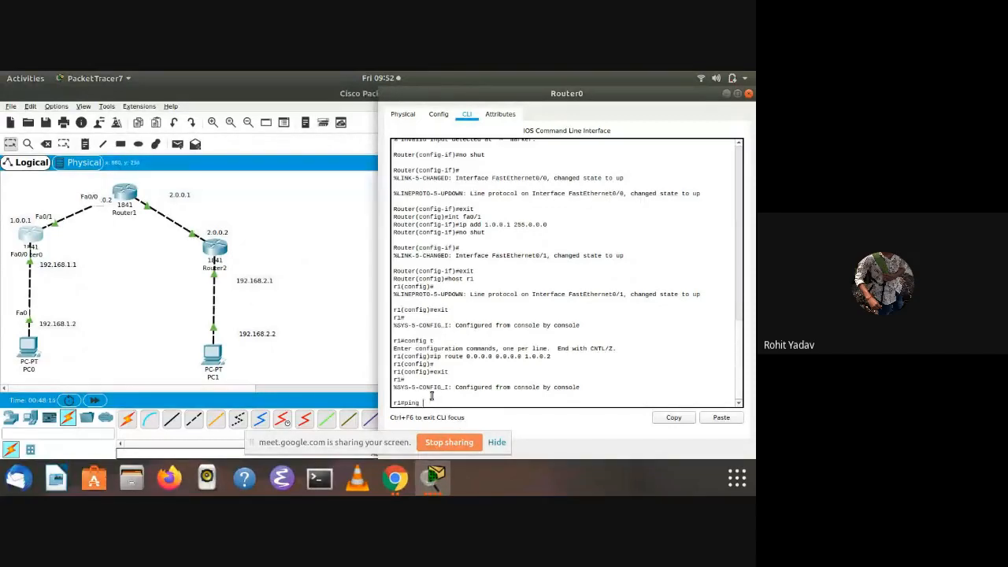
type("2.0")
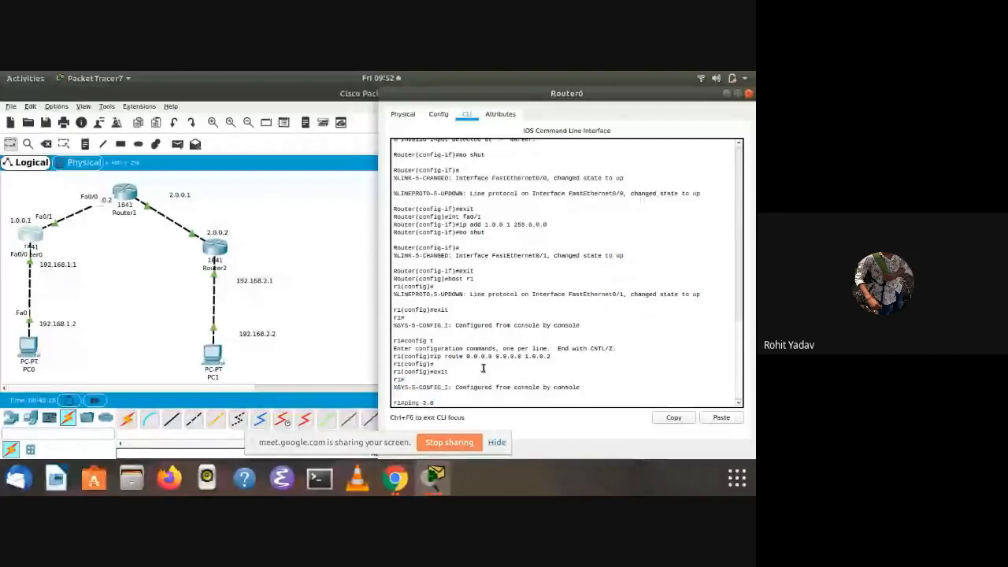
type(".0.2")
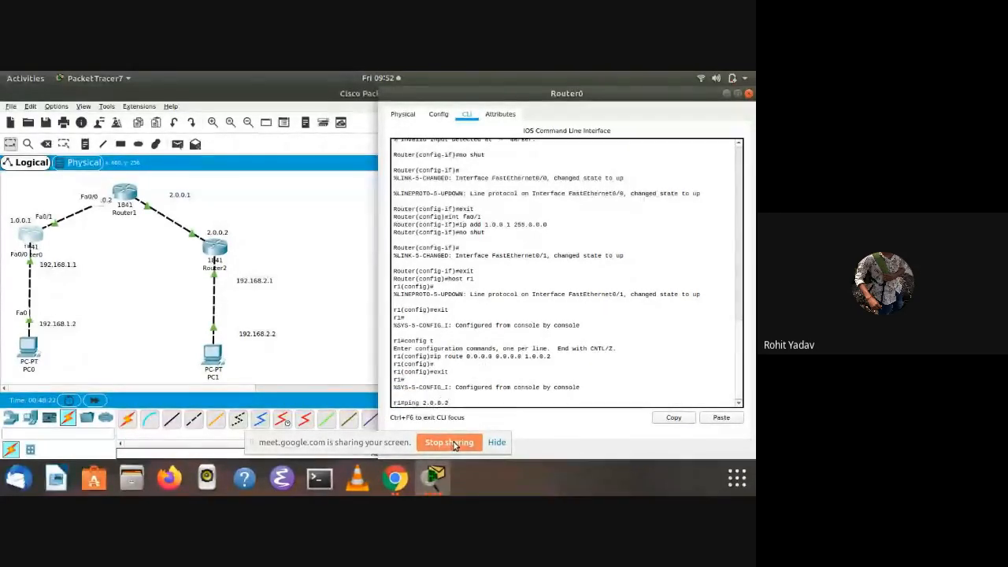
key("Return")
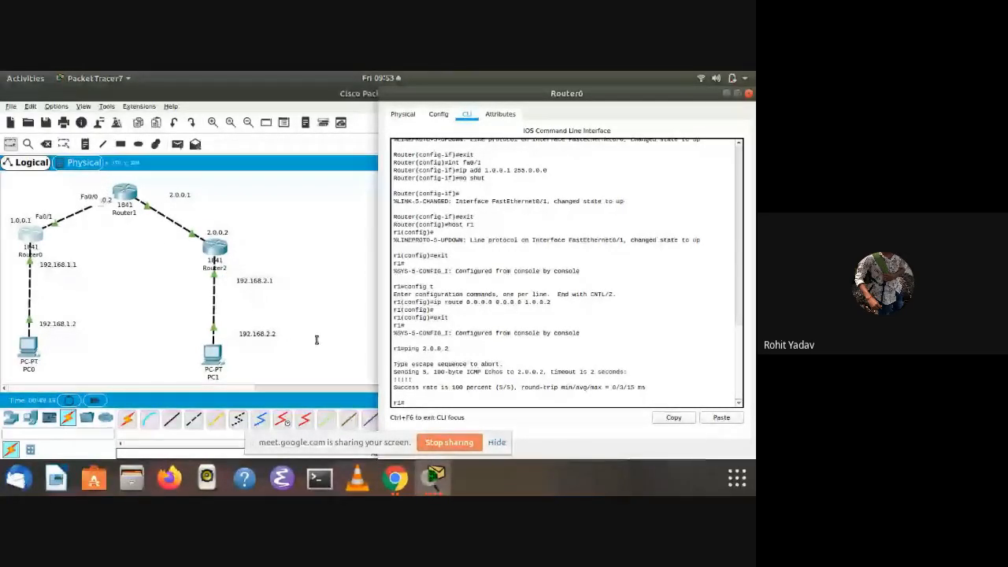
Enter global configuration mode on Router0 and create the tunnel interface with interface tunnel 10
type("config")
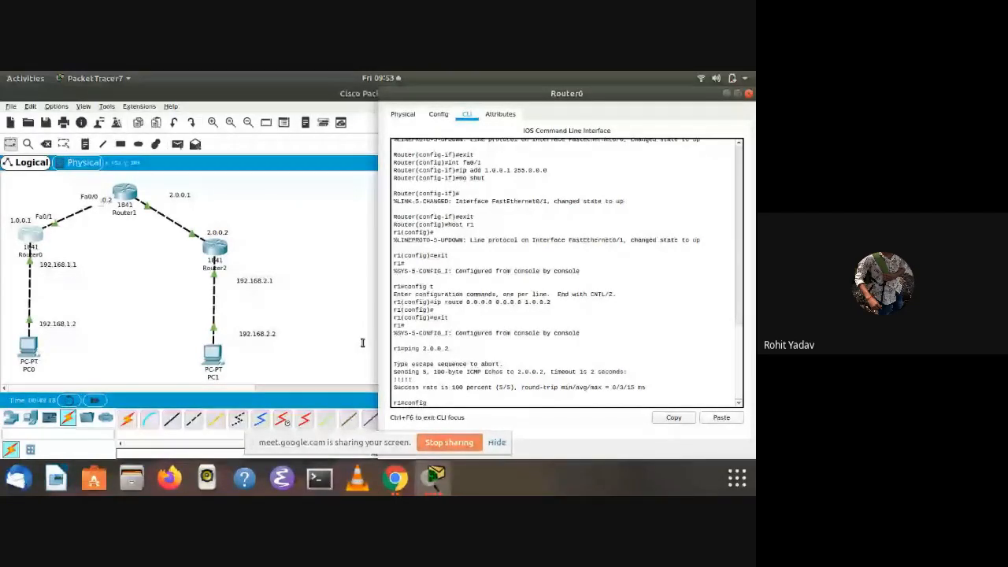
type(" t")
key("Return")
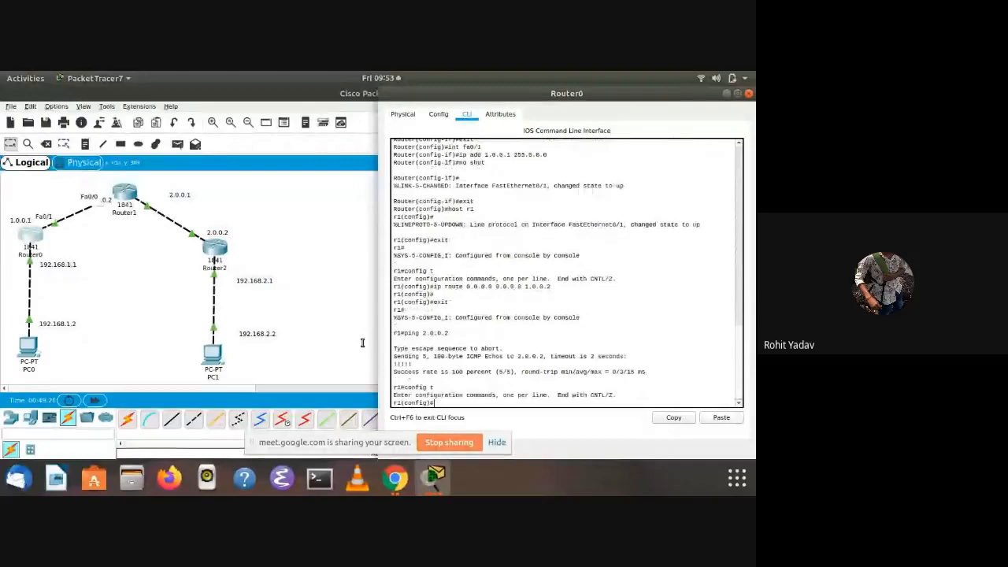
type("int")
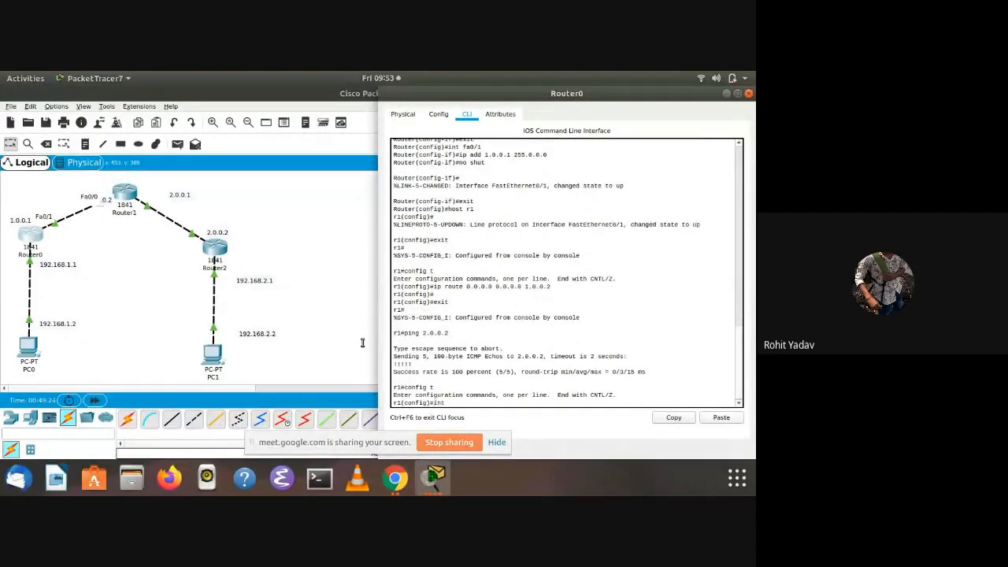
type("erfac")
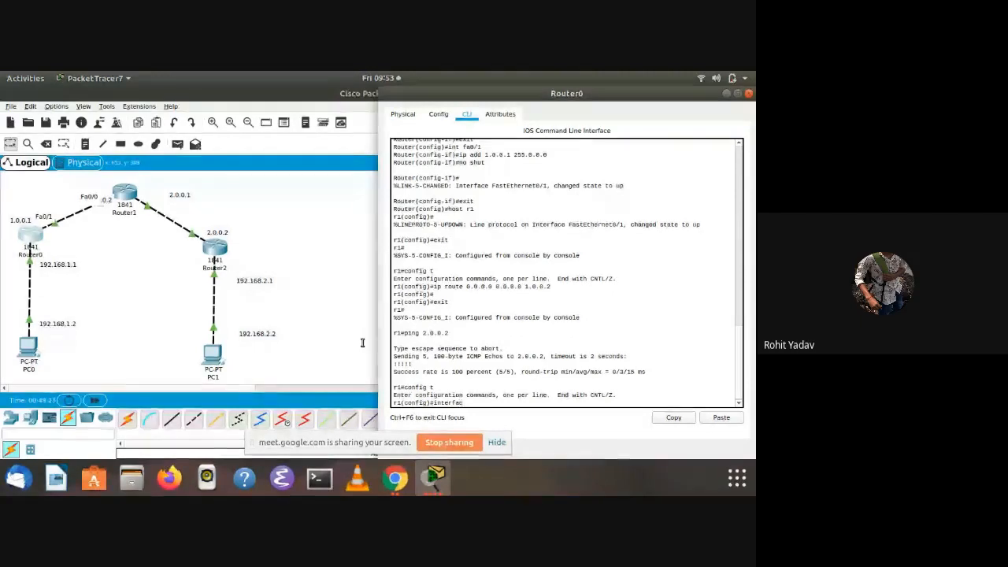
type("e tunnel 10")
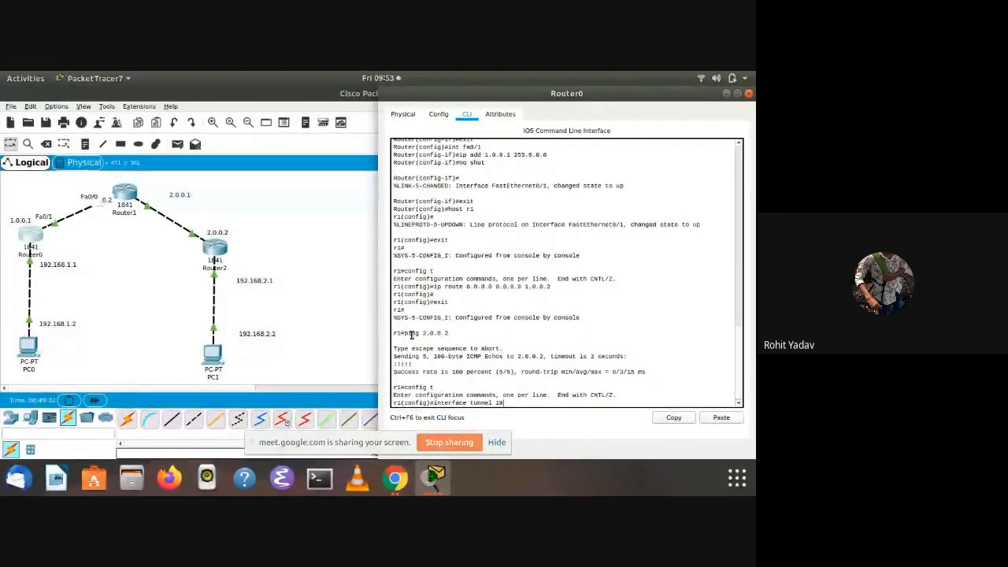
key("Return")
key("Return")
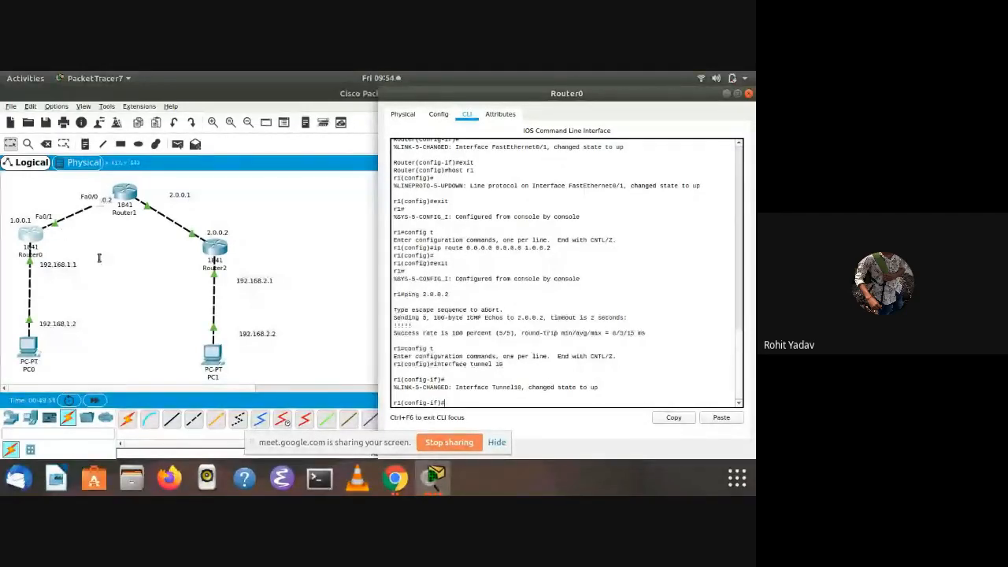
scroll(451, 332, "up", 3)
scroll(451, 332, "down", 3)
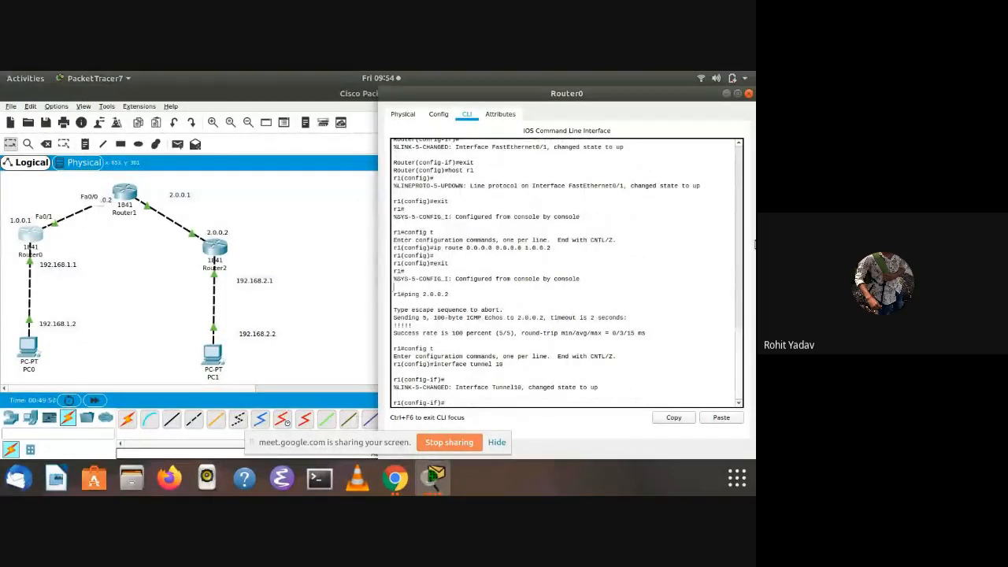
scroll(736, 307, "up", 5)
scroll(450, 364, "down", 5)
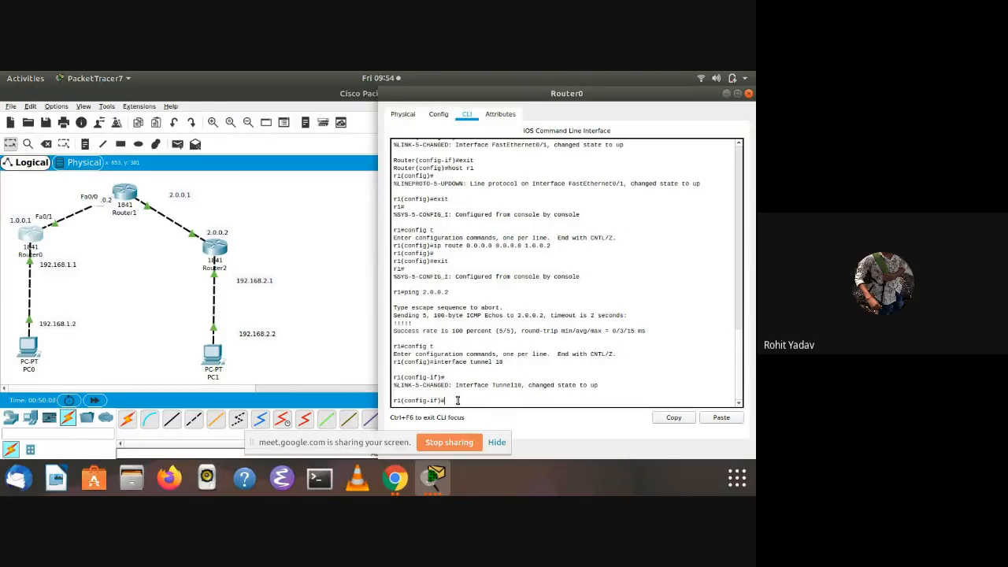
key("Return")
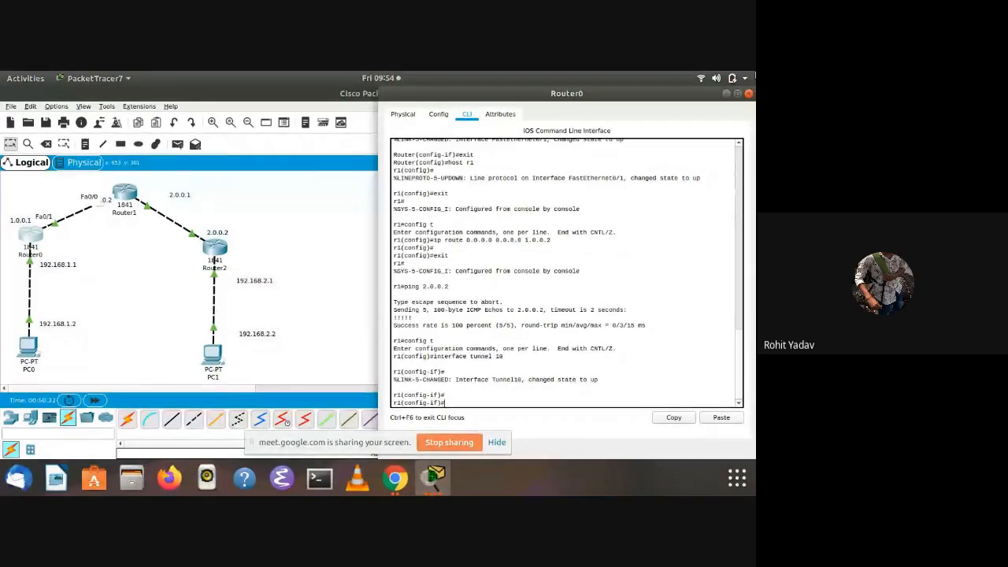
left_click(755, 73)
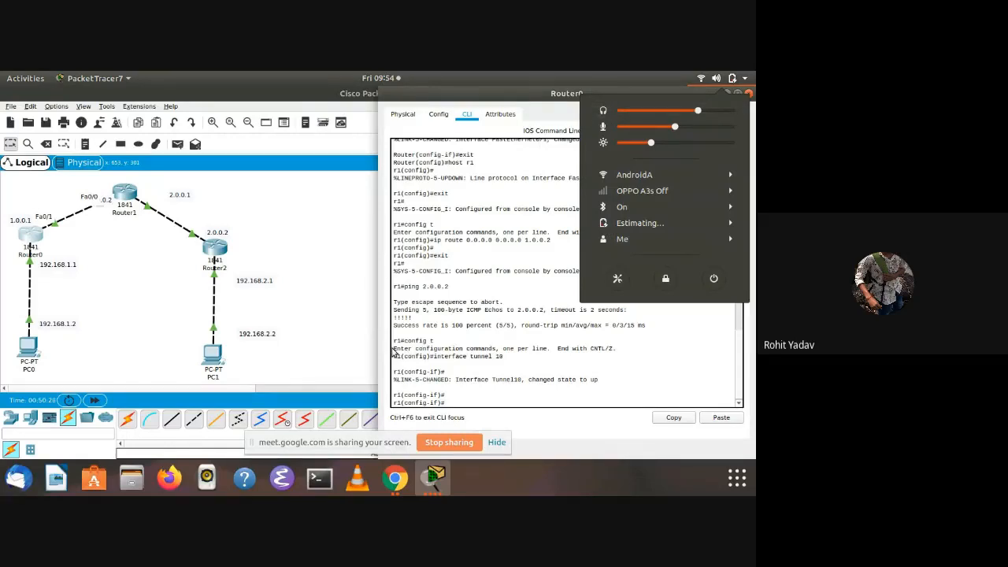
left_click(458, 403)
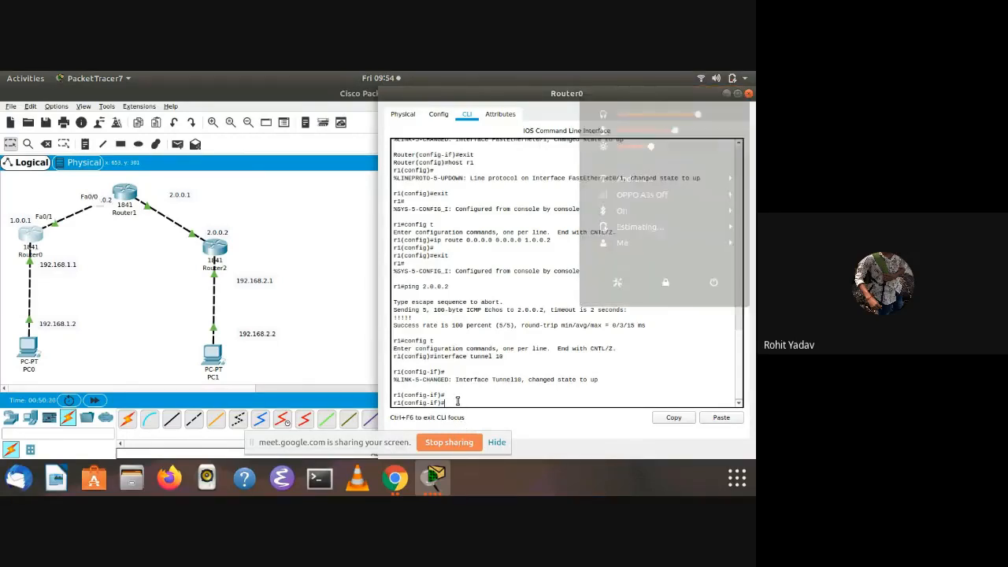
Assign IP address 172.16.1.1 with mask 255.255.0.0 to Router0's tunnel 10 interface
type("ip address 172.1")
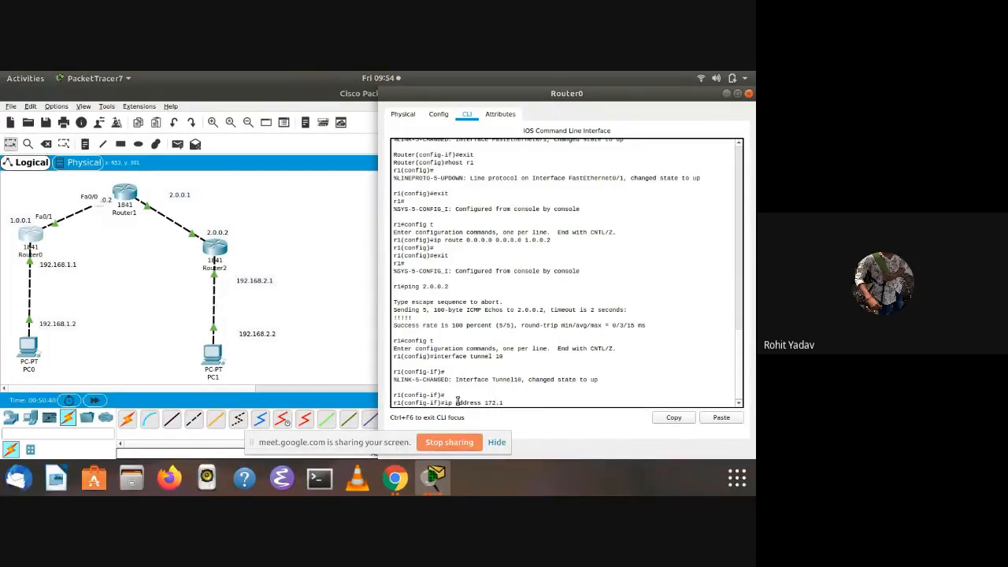
type("6.1.1")
type("255.2")
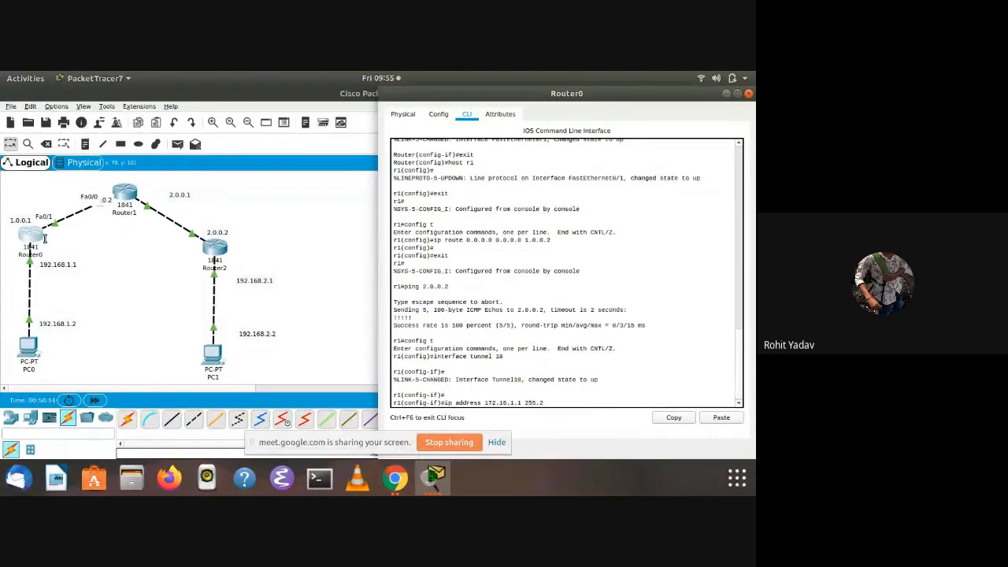
type("55.0.0")
key("Return")
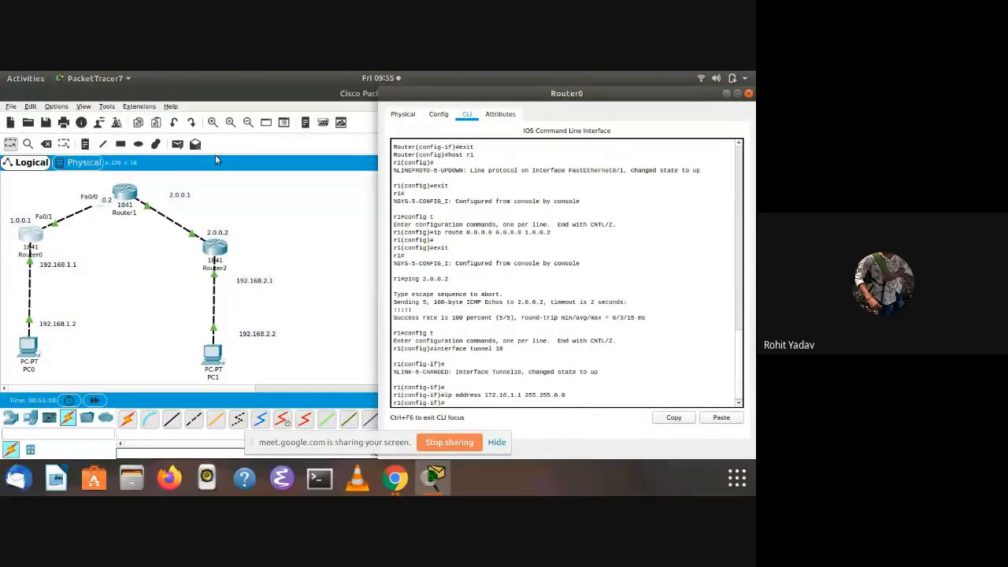
Set the source of Router0's tunnel to interface fa0/1 with tunnel source fa0/1
type("tunnel fa0/1")
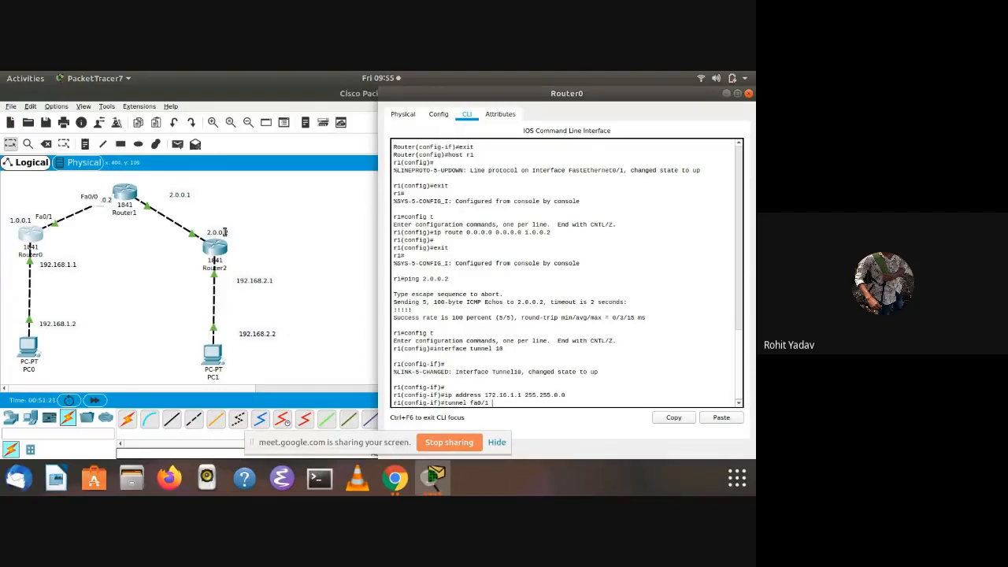
key("BackSpace")
key("BackSpace")
key("BackSpace")
key("BackSpace")
key("BackSpace")
type("source fa0/1")
key("Return")
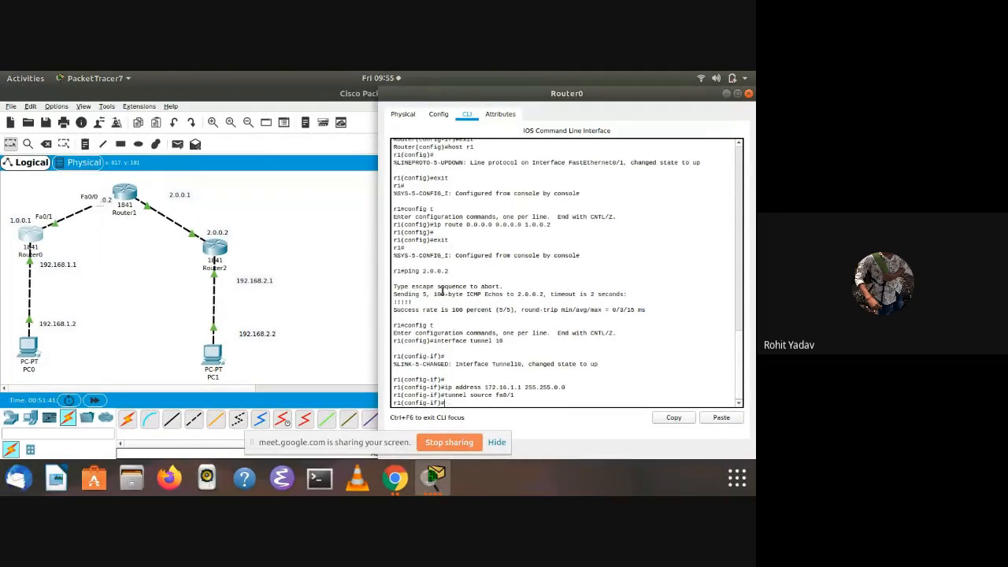
Set the destination of Router0's tunnel to 2.0.0.2 with tunnel destination 2.0.0.2
type("tunnel")
key("BackSpace")
type("desin")
key("BackSpace")
key("BackSpace")
type("tination 2.0.0.2")
key("Return")
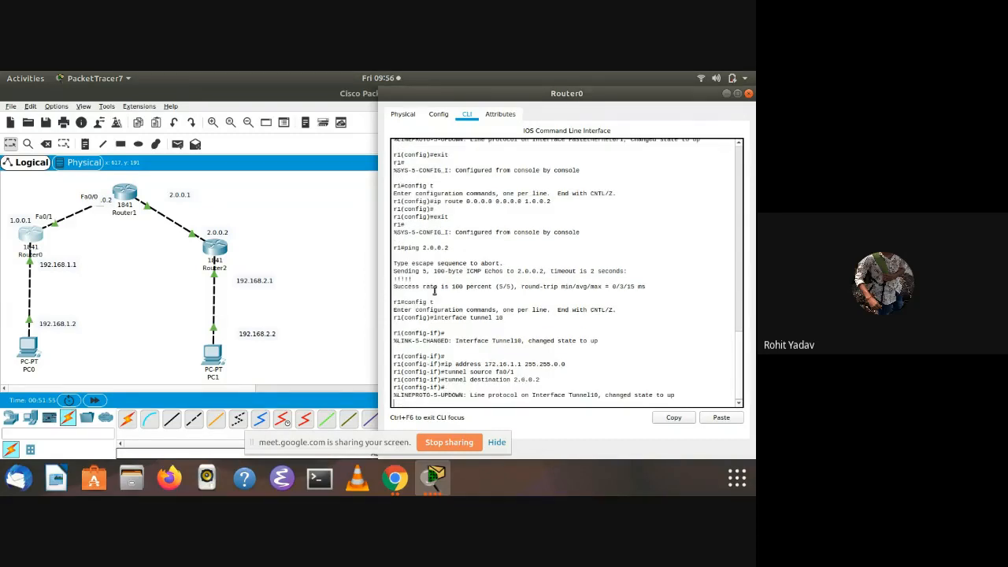
Enable Router0's tunnel interface with no shut
key("Return")
type("no shut")
key("Return")
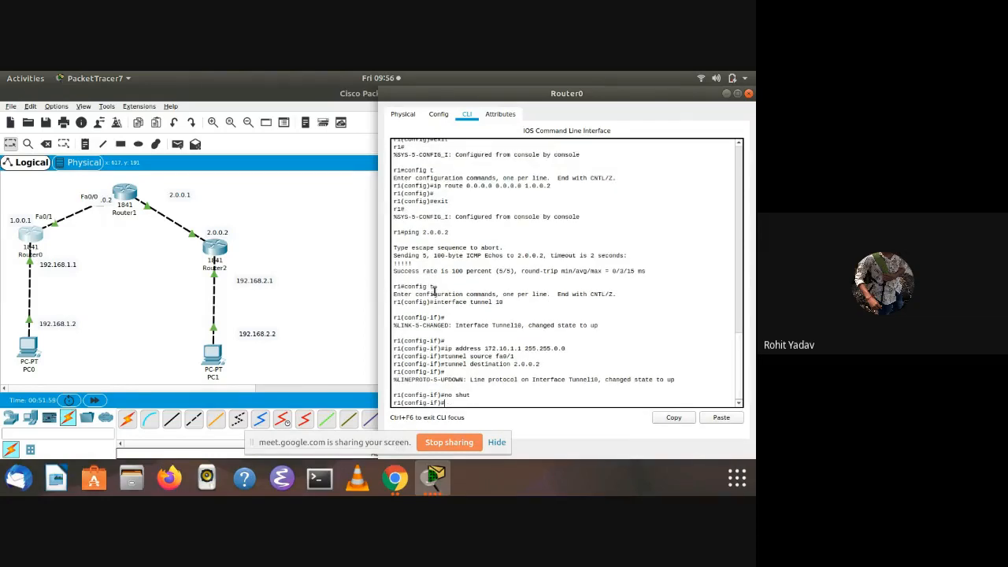
key("Return")
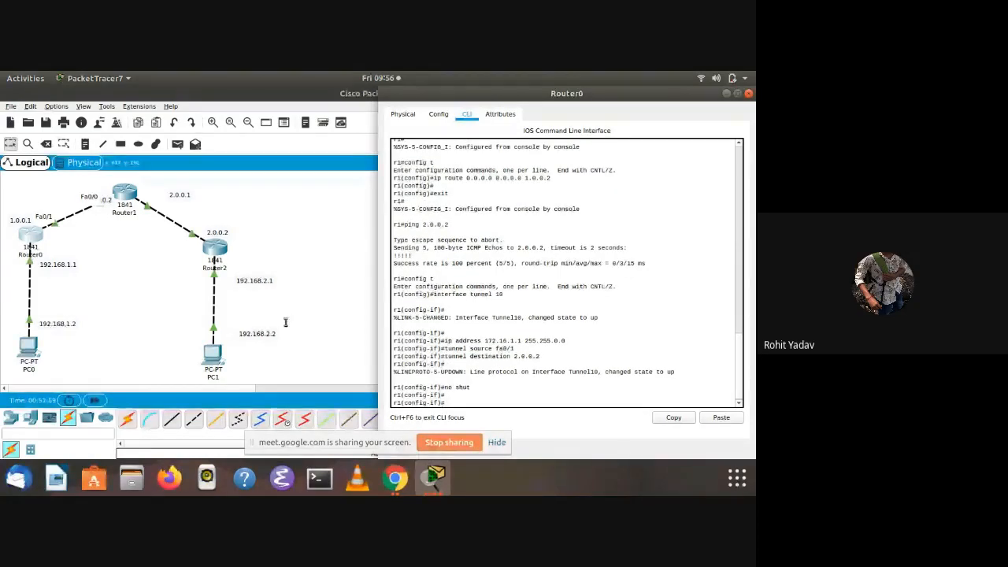
Open Router2's command line, enter global configuration mode and create the tunnel interface with interface tunnel 100
left_click(214, 258)
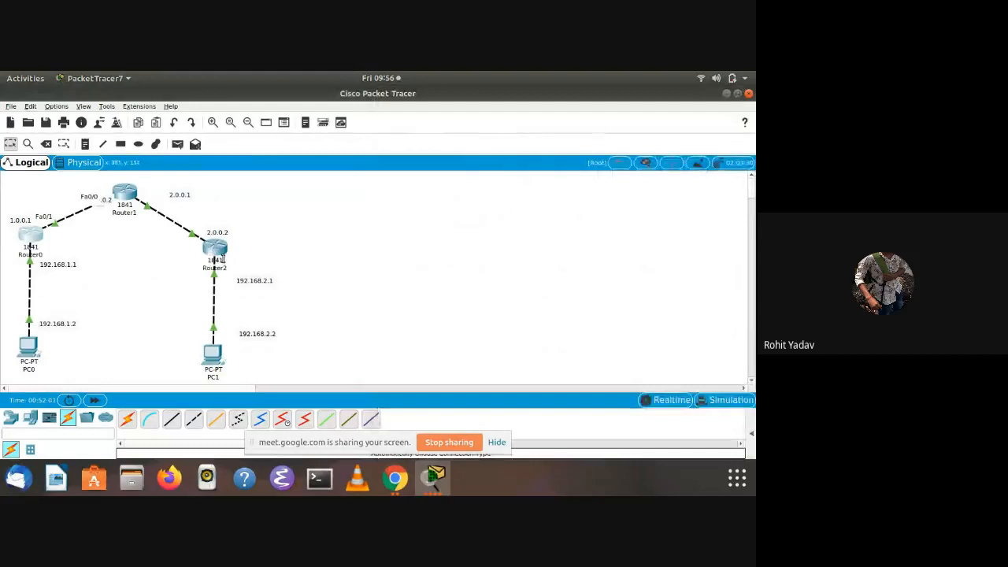
left_click(214, 259)
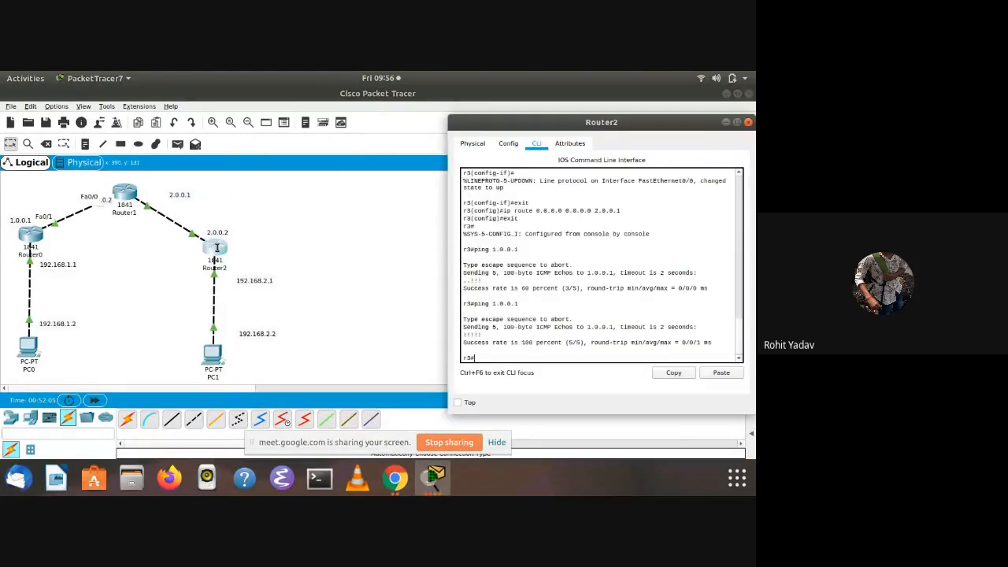
type("eonfig t")
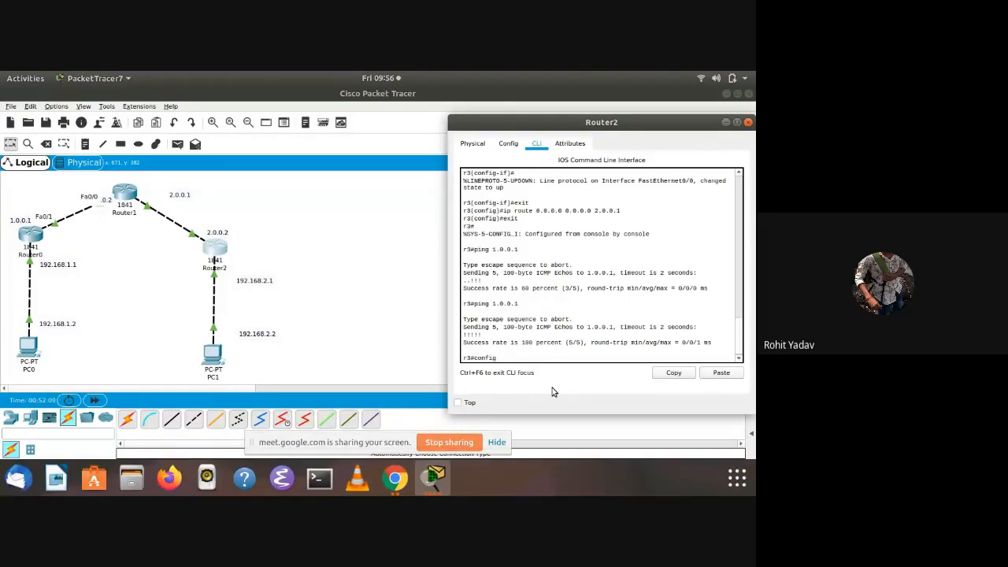
key("Return")
type("u")
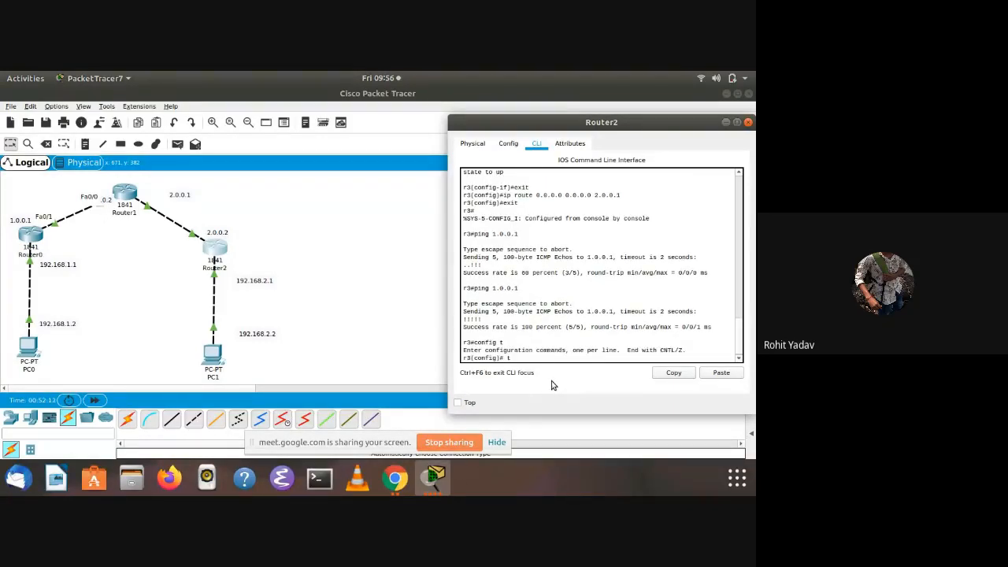
type("interface")
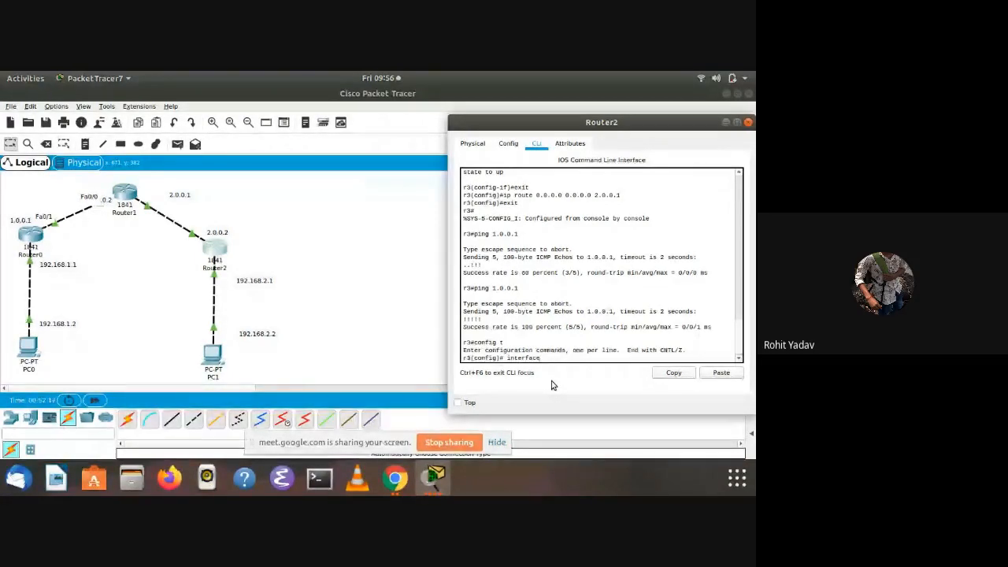
type(" tunnel 100")
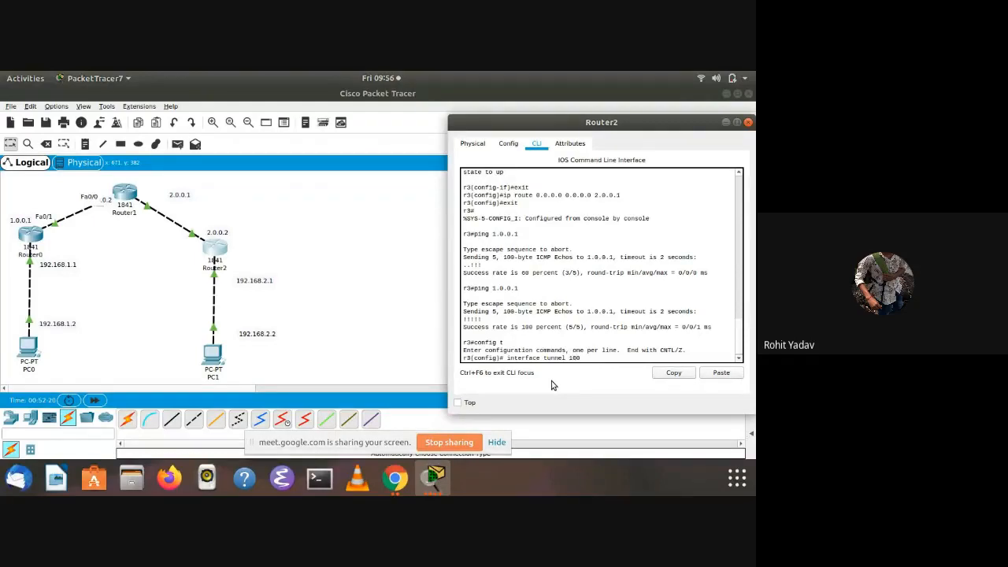
key("Return")
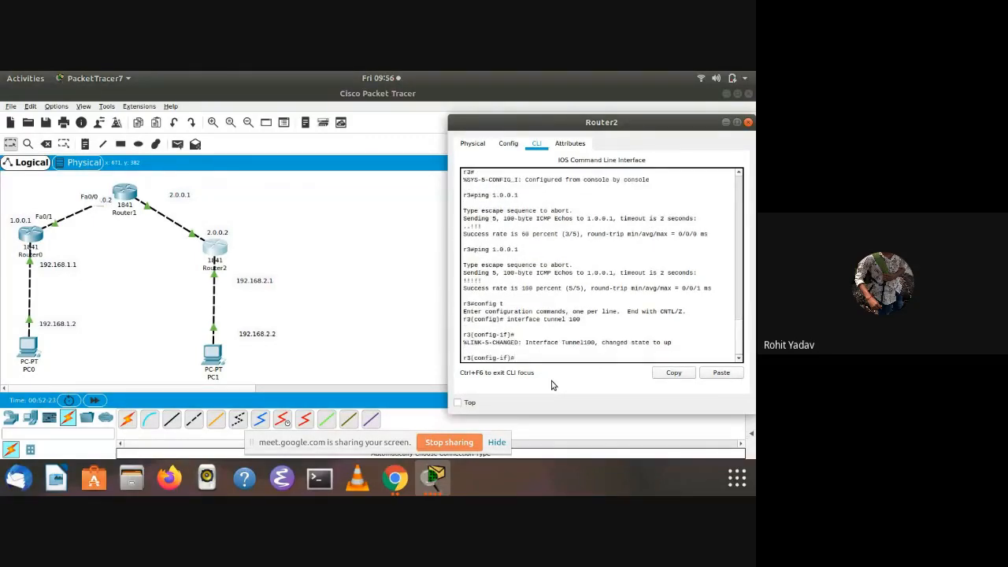
Assign IP address 172.16.1.2 with mask 255.255.0.0 to Router2's tunnel 100 interface
type("ip address 172.16.")
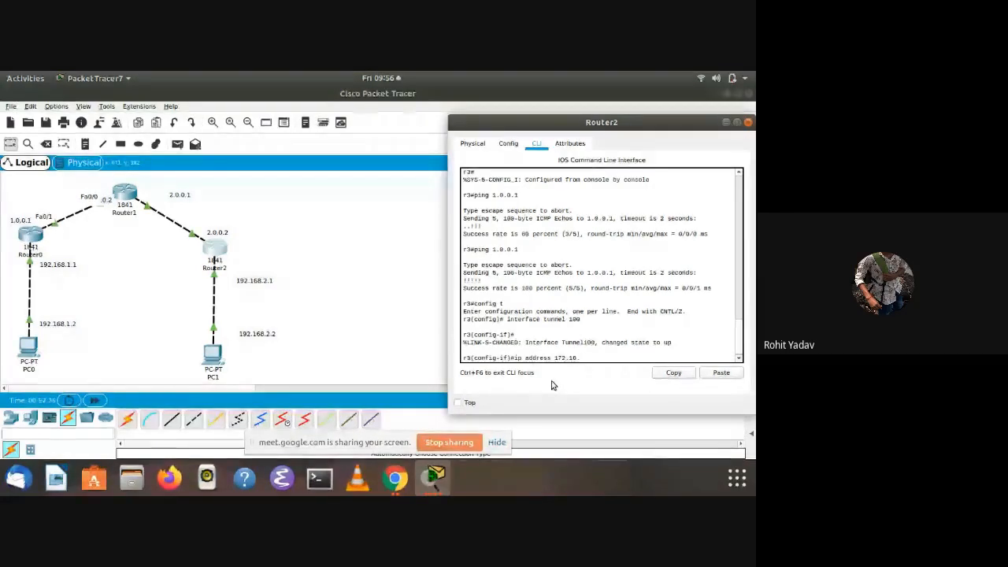
type("1.2 255.255.0.0")
key("Return")
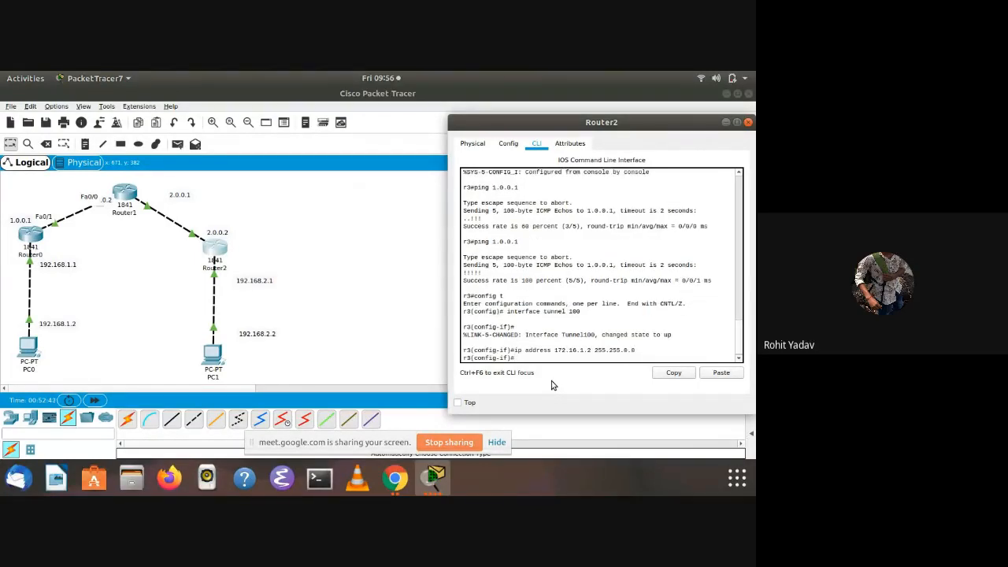
Set the source of Router2's tunnel 100 interface to fa0/0 with the tunnel source command
type("tu")
type("ne")
type("e")
type("l")
type(" fa")
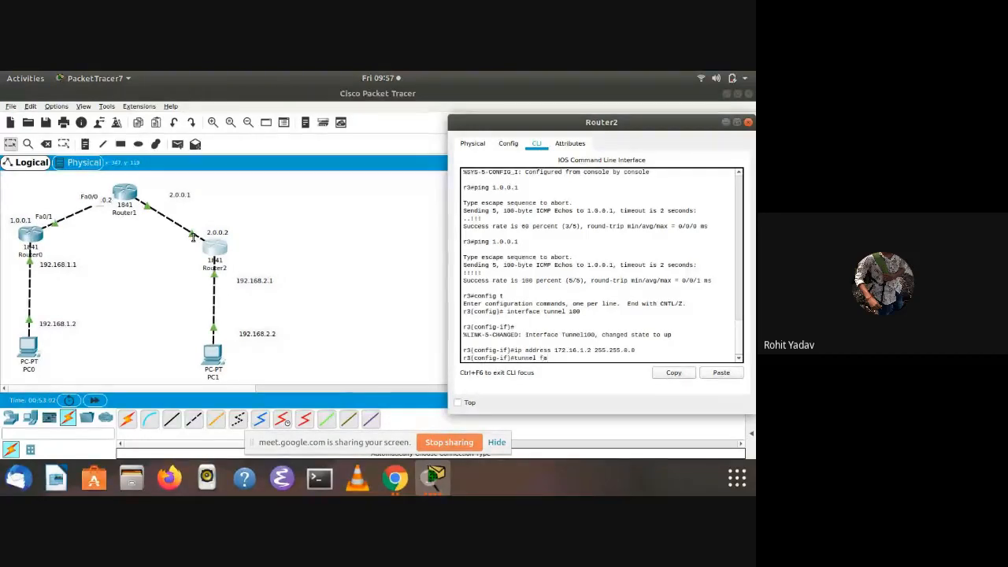
type("0/")
key("BackSpace")
key("BackSpace")
key("BackSpace")
key("BackSpace")
type("su")
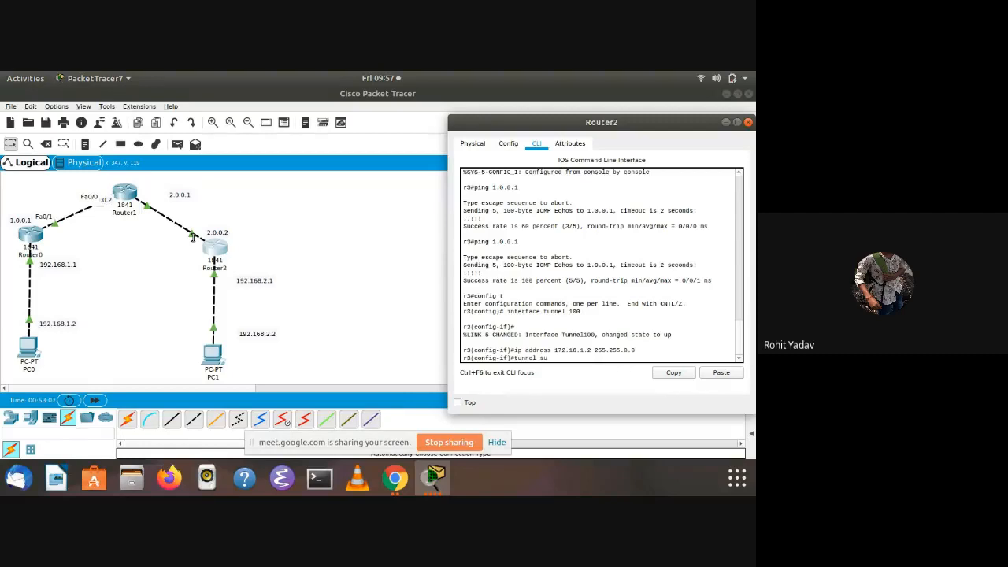
type("source fa0/0")
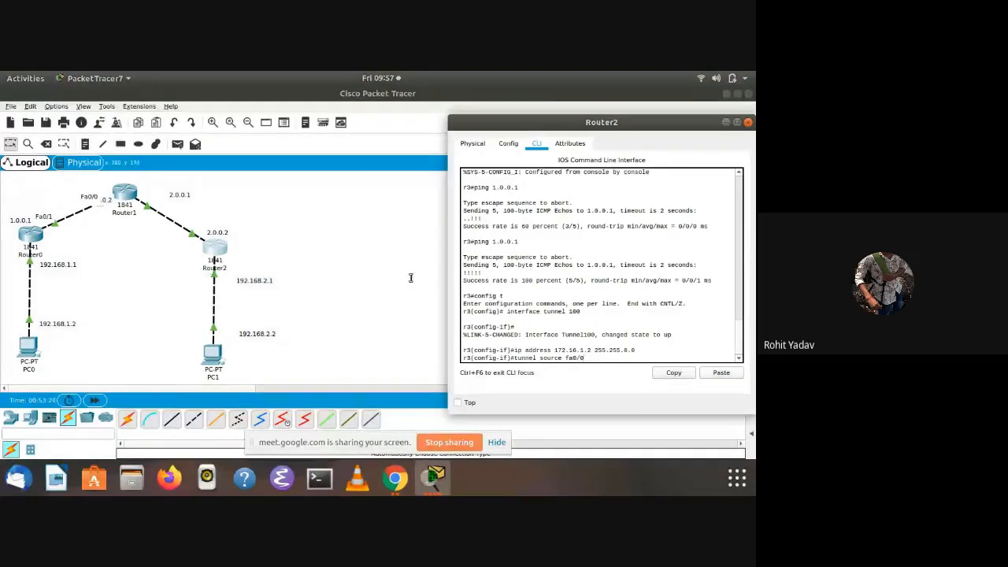
key("Return")
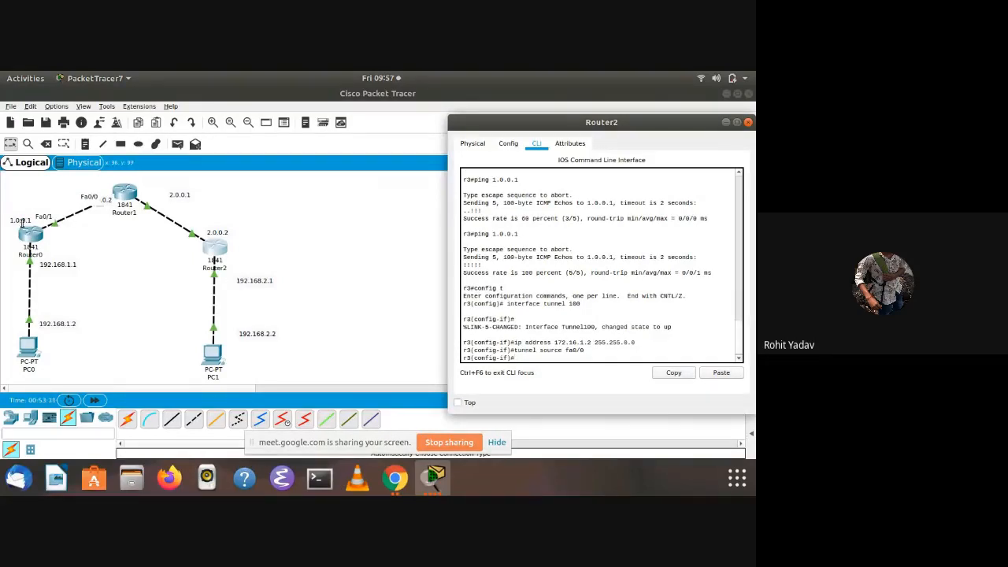
Set Router2's tunnel destination to 1.0.0.1, enable the tunnel interface with no shut and exit interface configuration
type("tunnel destination 1.0.0.1")
key("Return")
type("no shut")
key("Return")
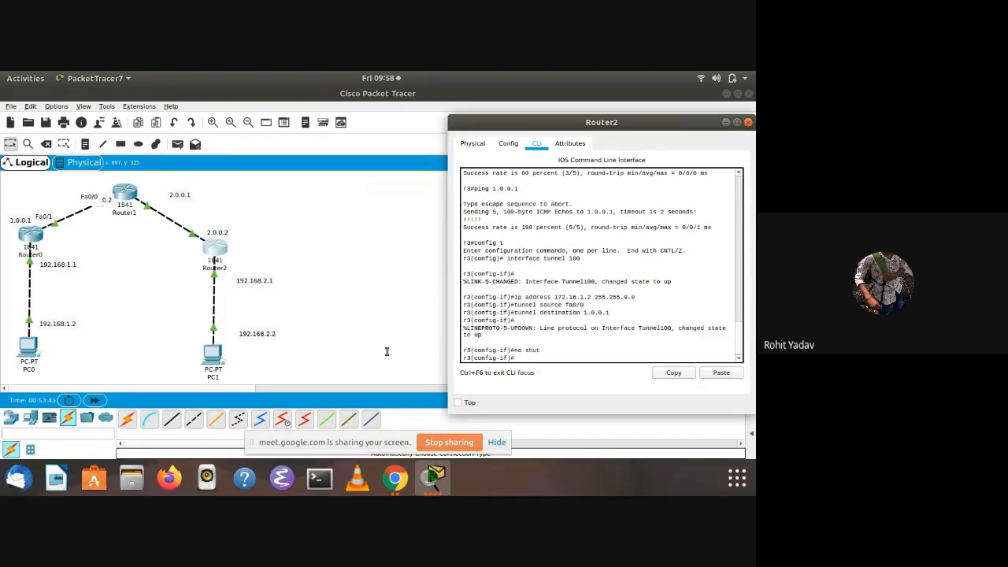
key("Return")
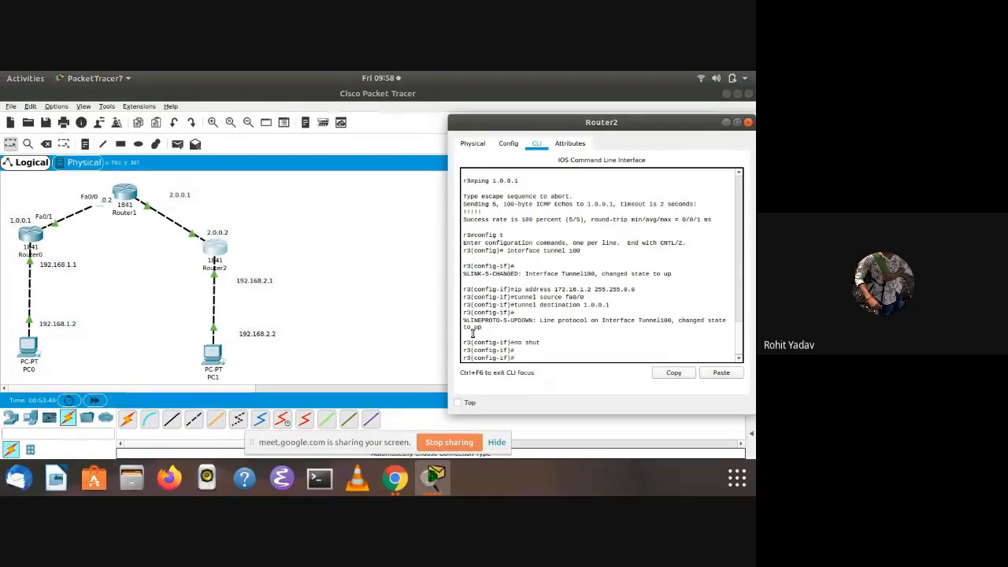
type("exit")
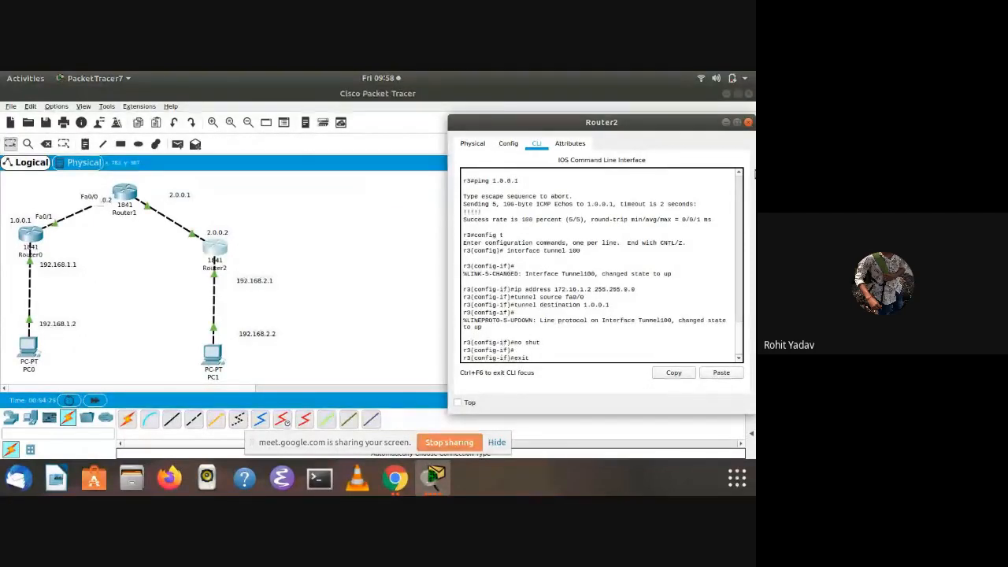
key("Return")
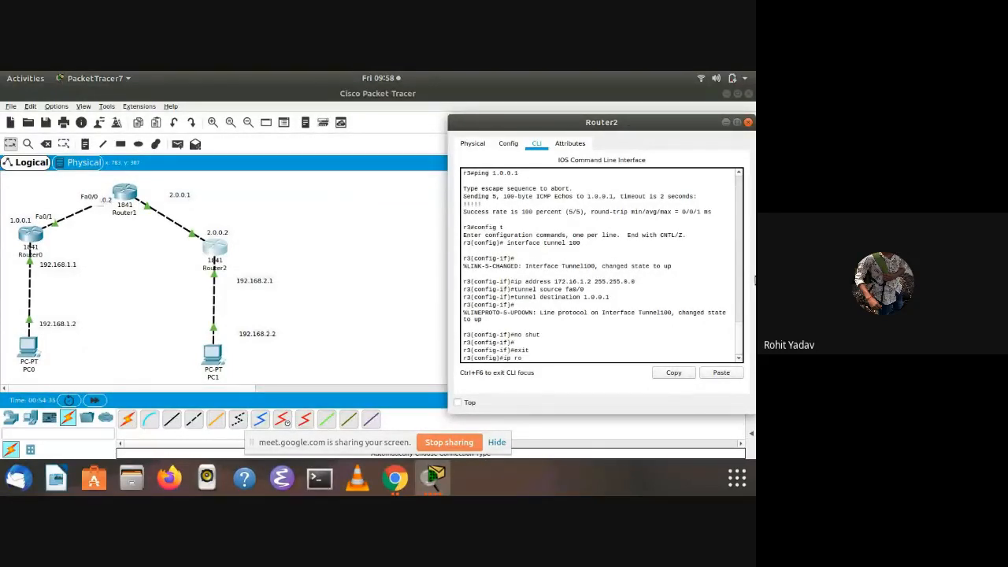
Try to add a static route on Router2 to 192.168.1.0 with mask 255.255.255.0 through next hop 172.16.1.1
type("te 192.168.1.0 255.255.255.0 172.16")
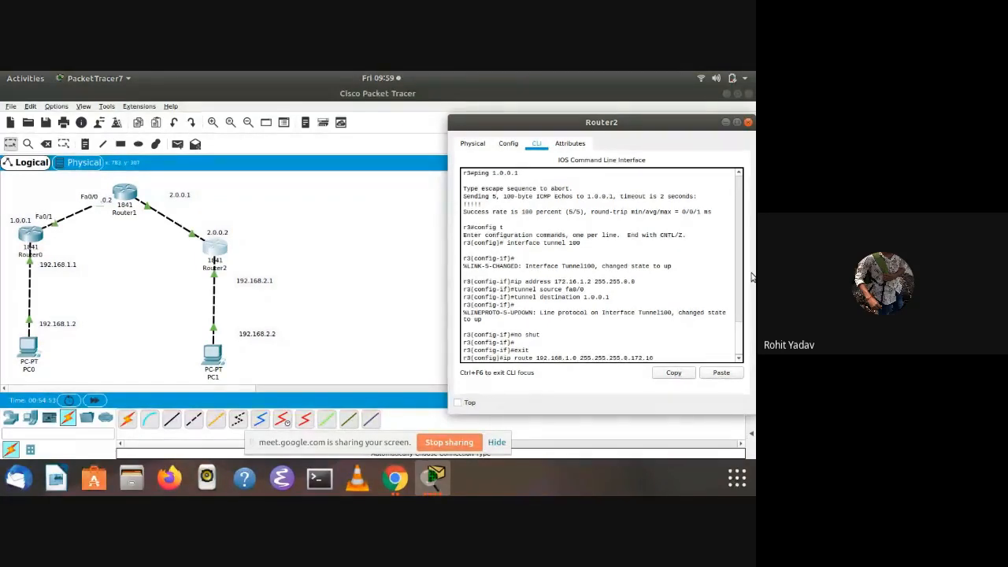
type(".1")
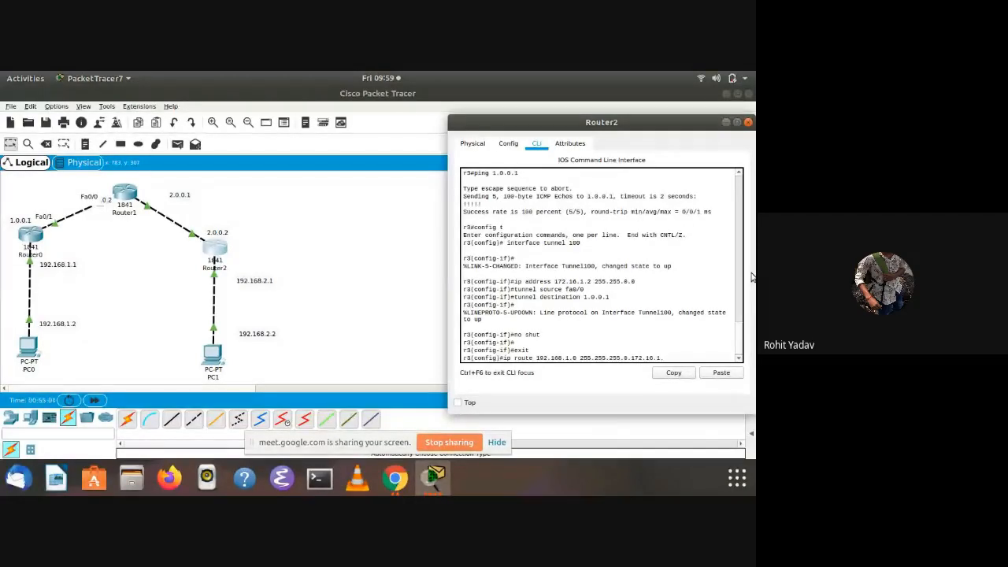
type("1")
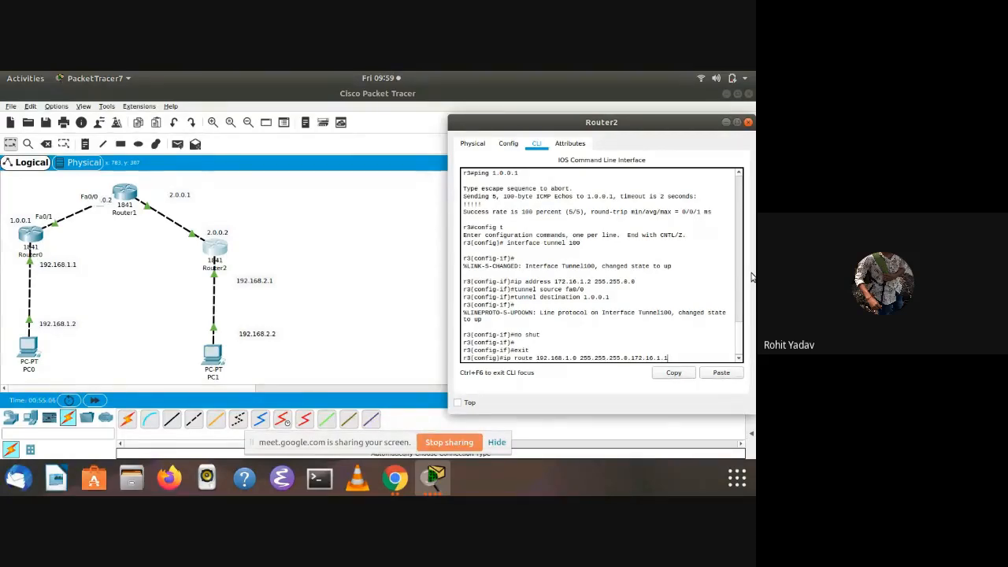
key("Return")
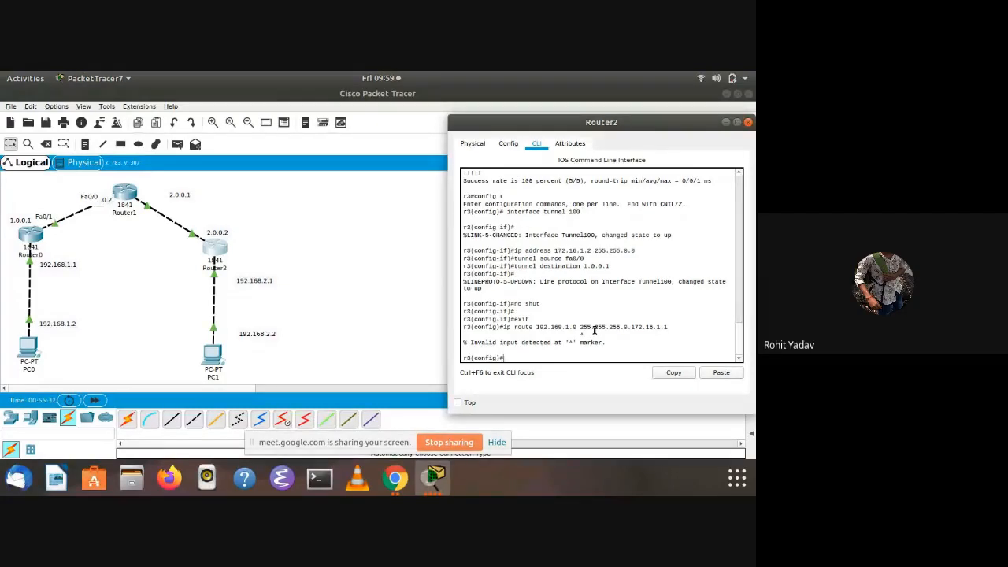
Open Router0's command line, leave its tunnel interface configuration and re-enter global configuration mode with config t
left_click(26, 232)
type("e")
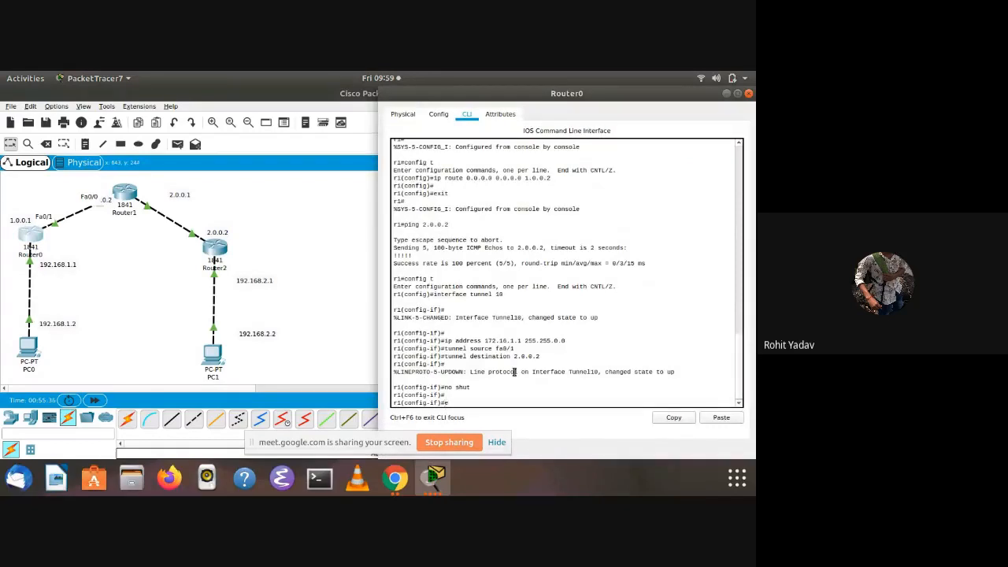
type("xit")
key("Return")
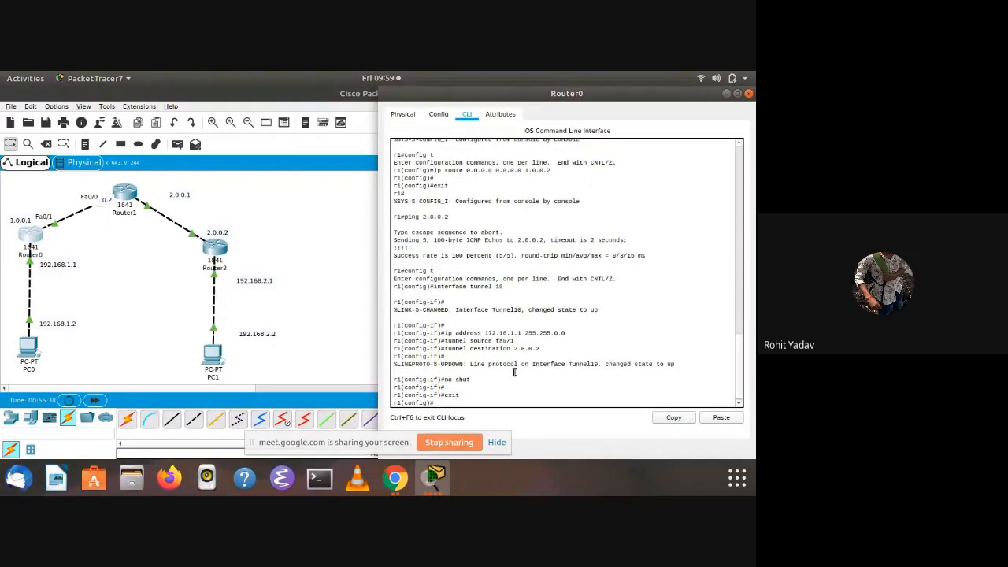
type("exi")
key("Return")
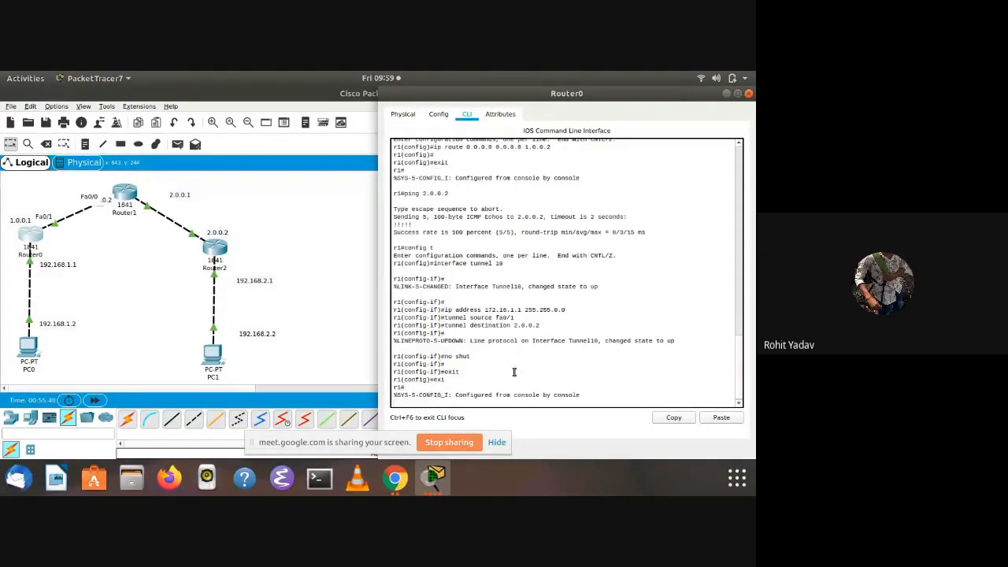
key("Return")
key("Return")
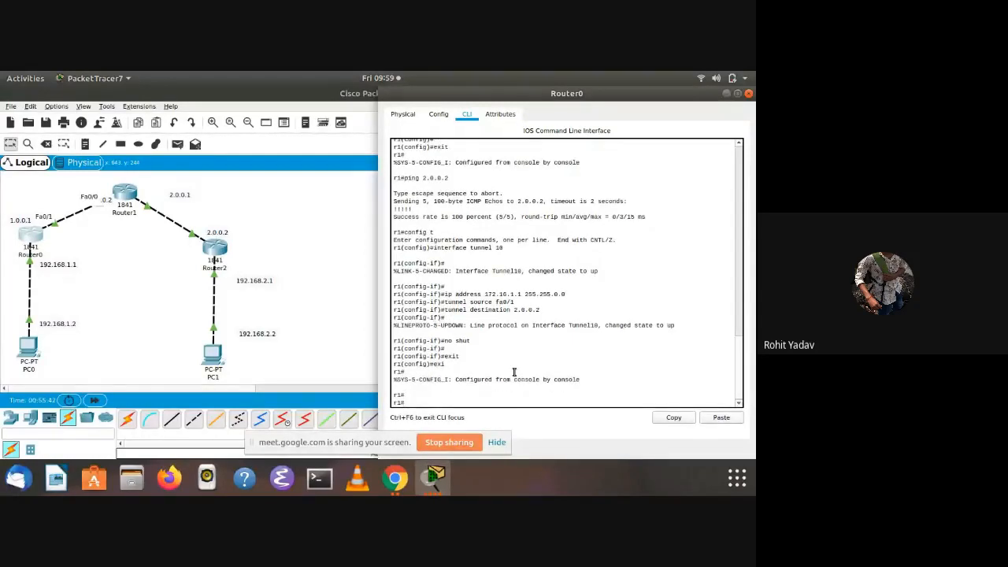
type("config t")
key("Return")
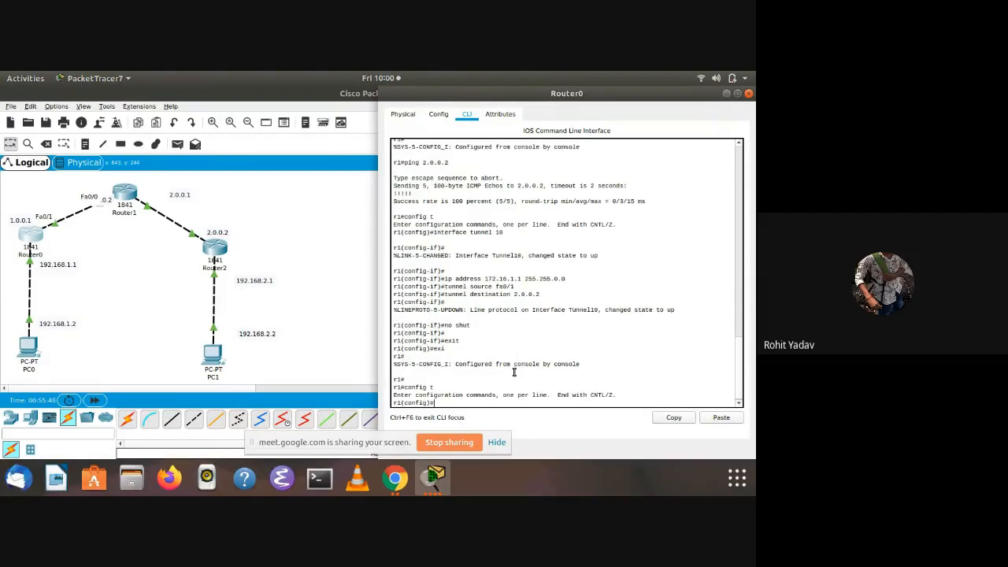
Add a static route on Router0 to 192.168.2.0 with mask 255.255.255.0 through next hop 172.16.1.2
type("ip route 192.168.2.0 255.255.255.0 172.16.1.2")
key("Return")
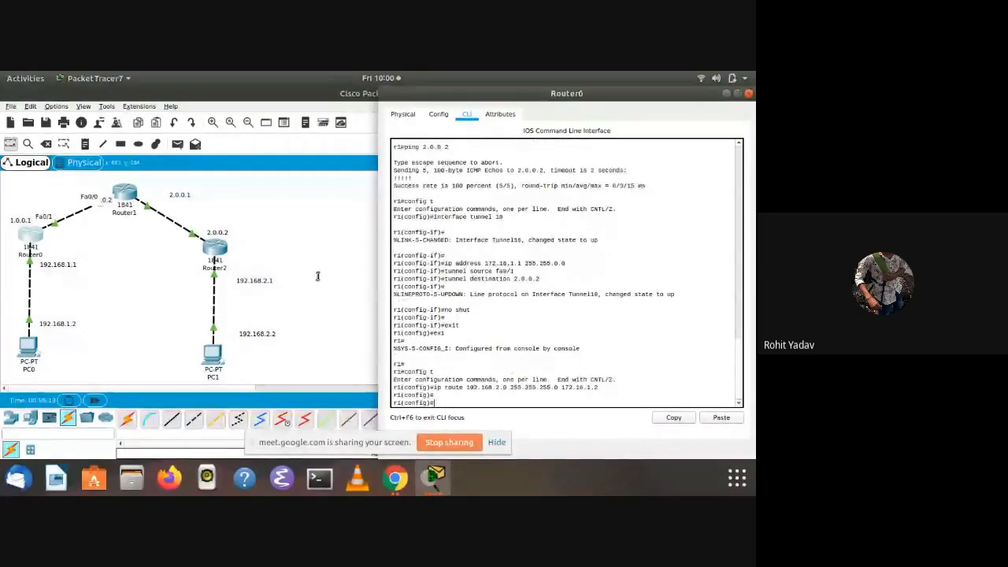
Try to add a static route on Router2 to 192.168.1.0 with mask 255.255.255.0 through next hop 172.16.1.2
left_click(221, 244)
left_click(221, 245)
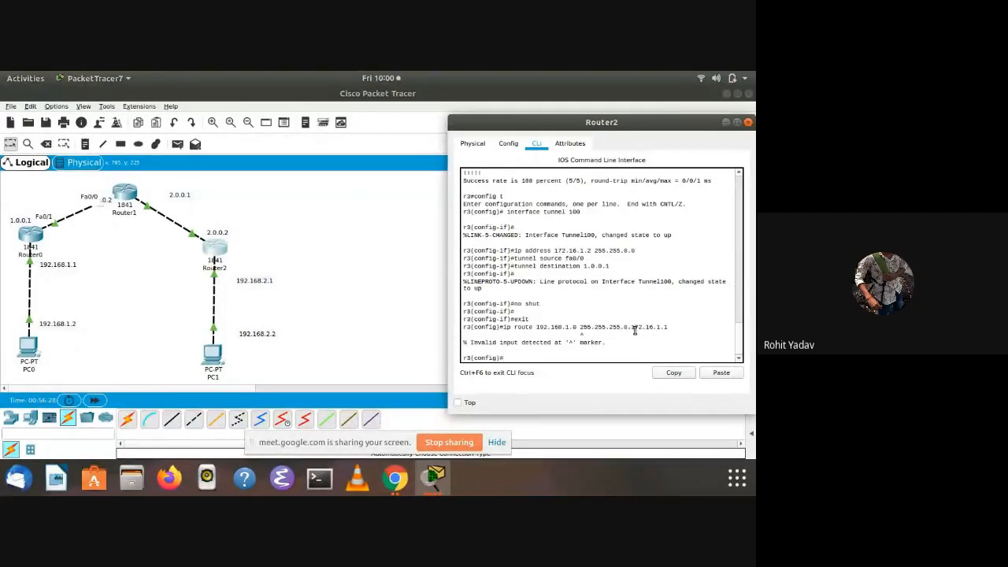
type("ip route 192.168.1")
key("BackSpace")
type("255.255.555")
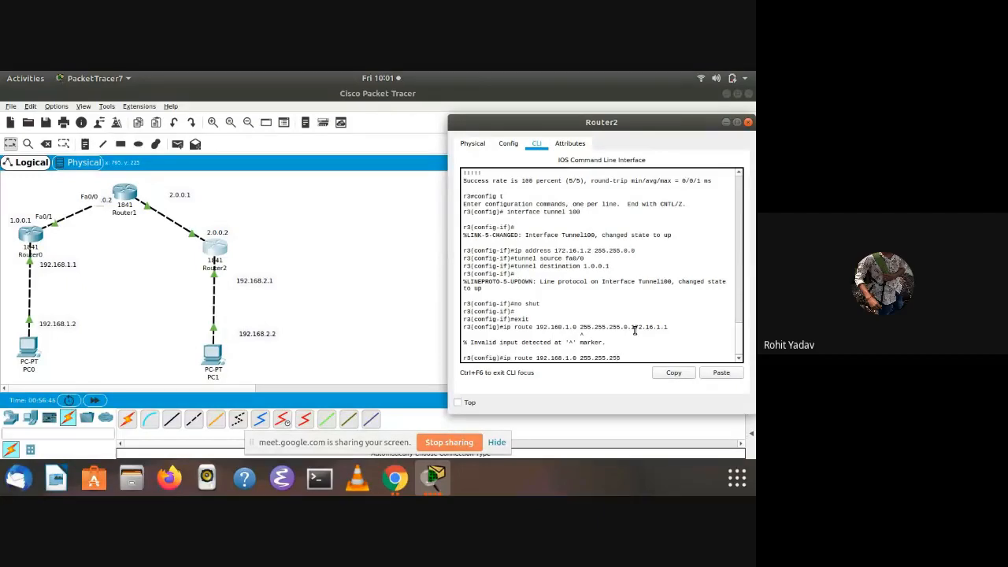
type("5.0 172.17")
key("BackSpace")
type("6.1.2")
key("Return")
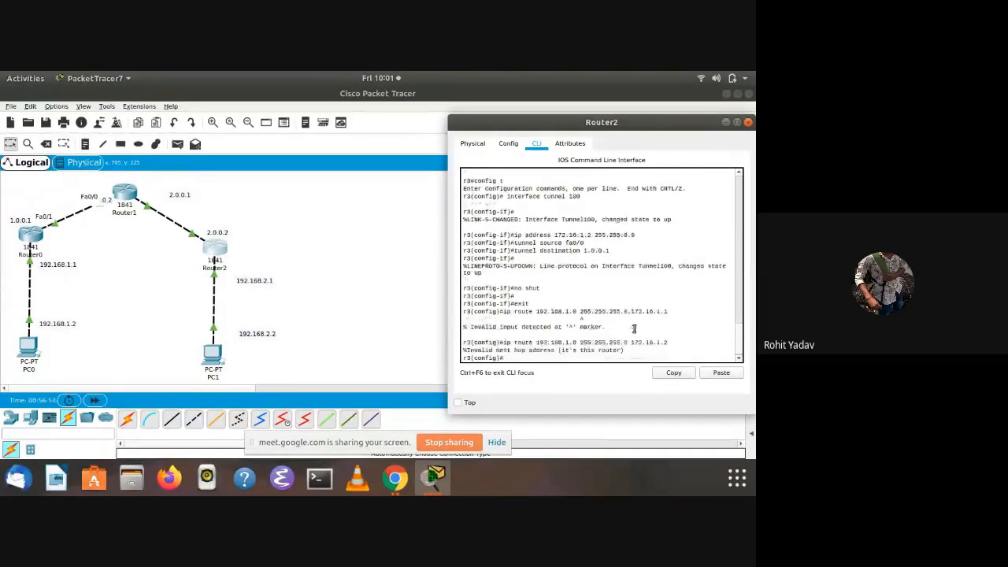
key("Return")
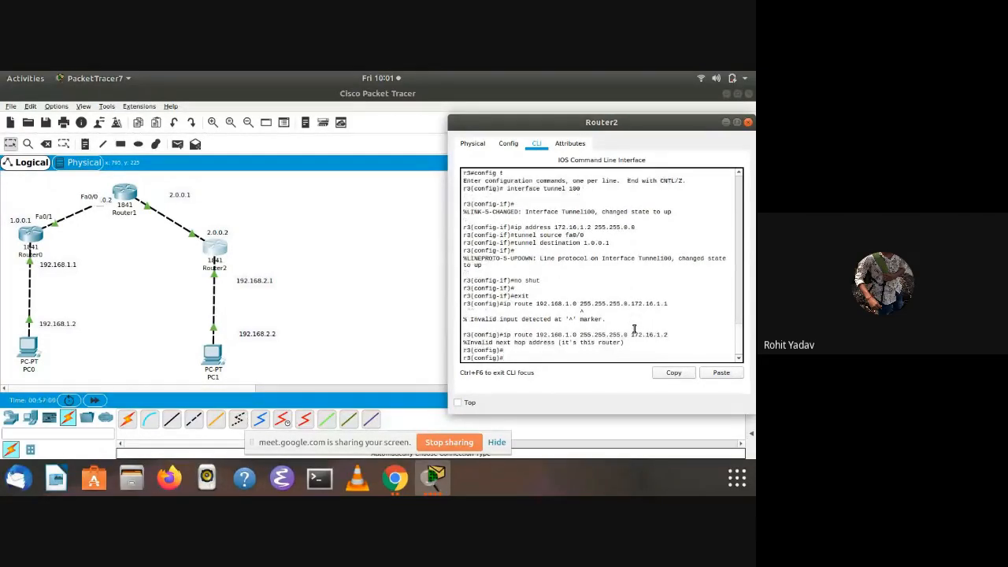
key("Return")
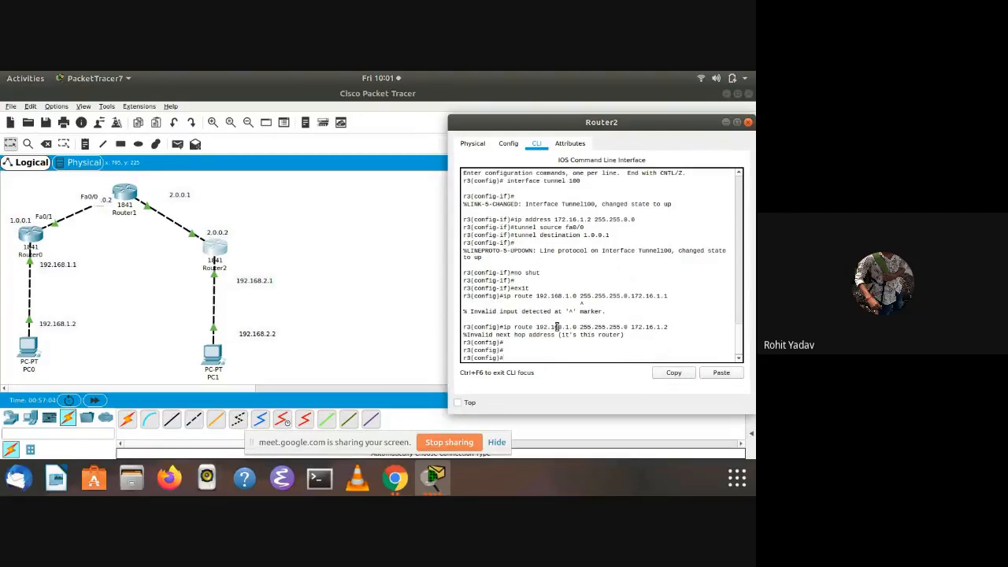
Leave configuration mode on Router2 and display the tunnel's status with show interface tunnel100
type("exit")
key("Return")
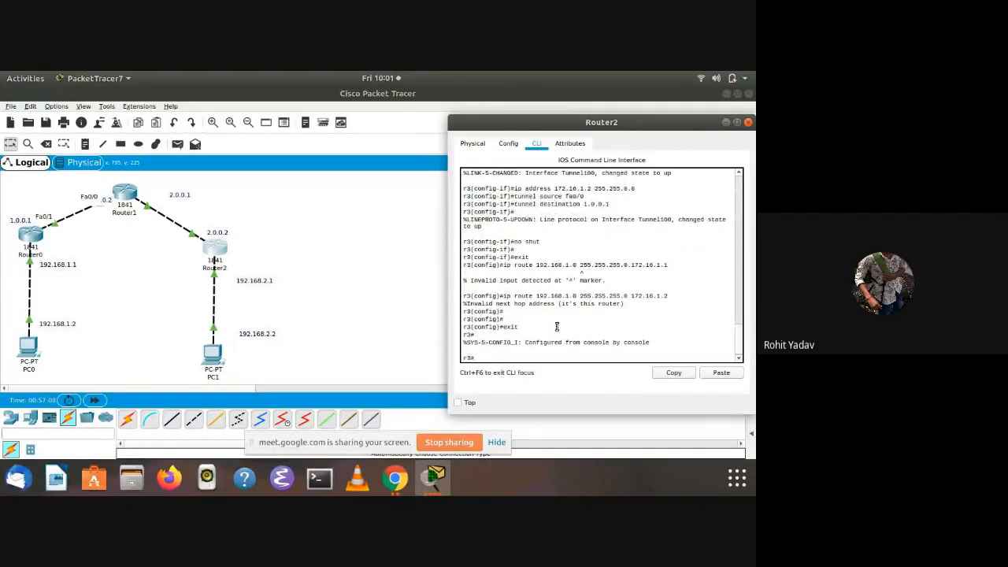
type("interface tunnel100")
key("Return")
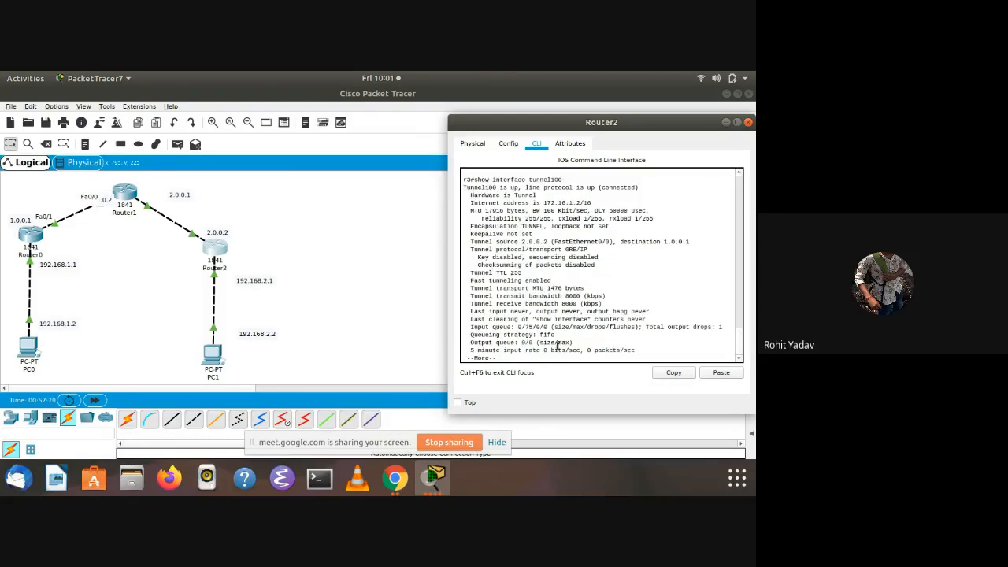
Page through the rest of Router2's tunnel 100 report and examine its address, source and destination
key("Return")
key("Return")
key("Return")
key("Return")
key("Return")
key("Return")
key("Return")
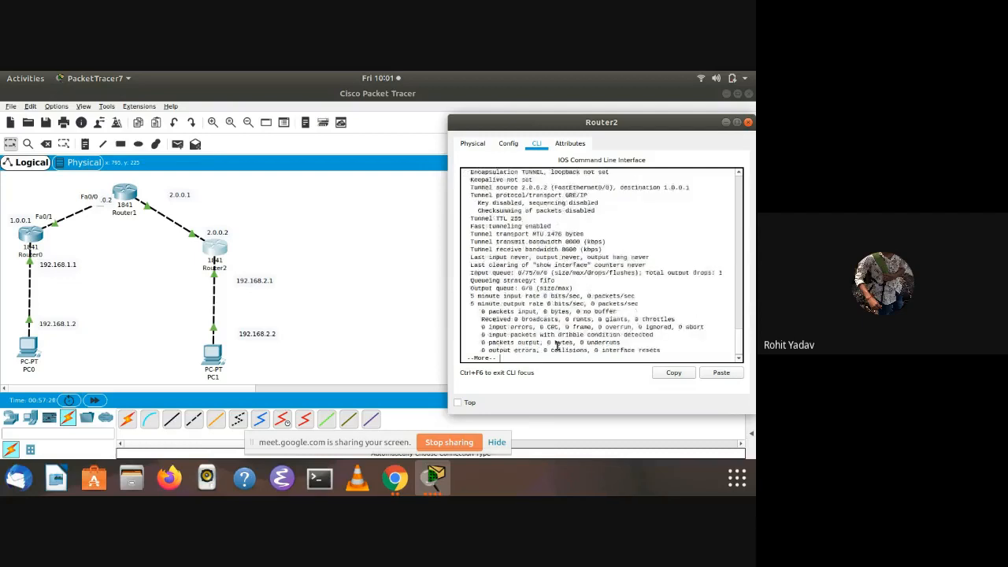
key("Return")
key("Return")
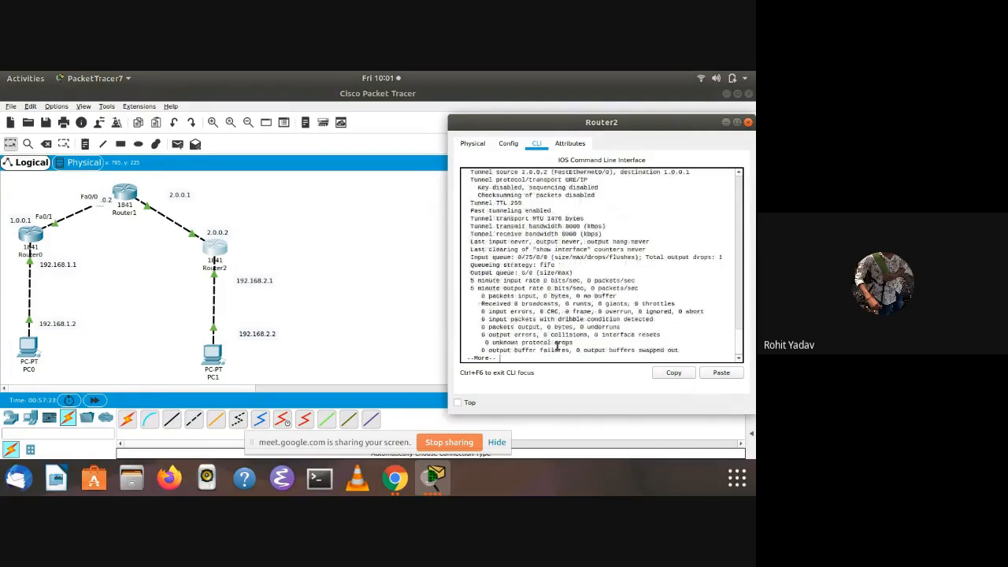
key("Return")
key("Return")
key("Return")
key("Return")
key("Return")
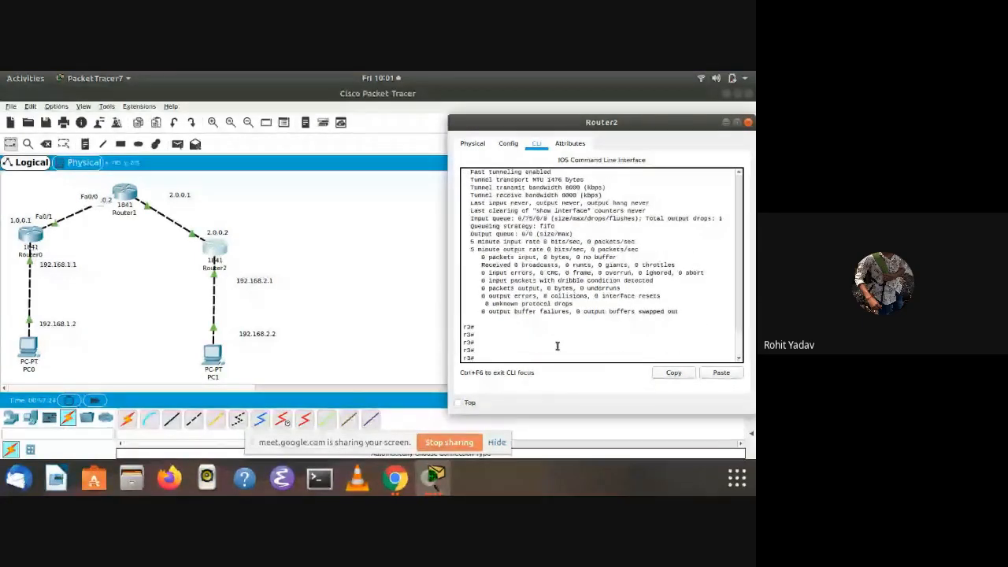
scroll(649, 235, "up", 7)
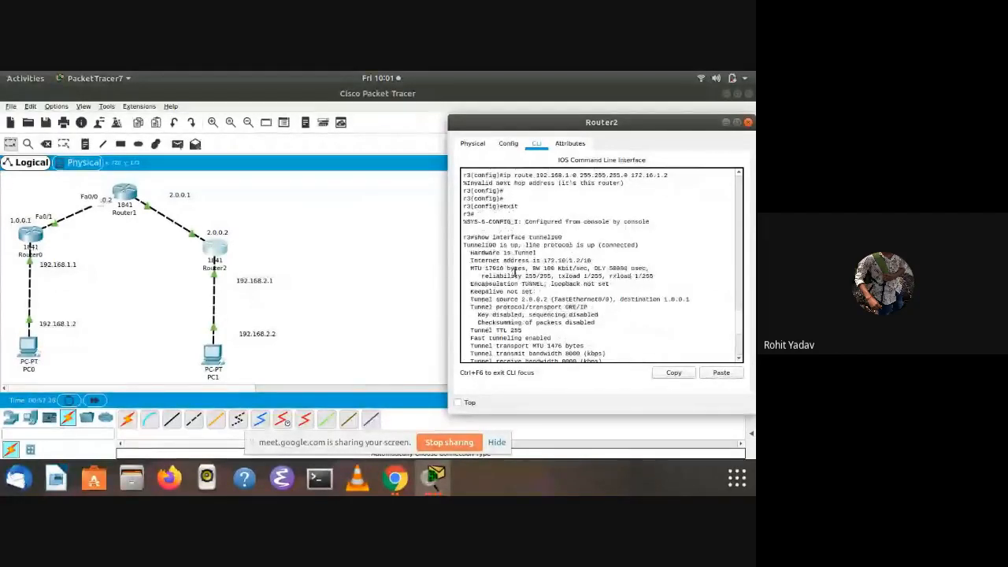
scroll(582, 240, "down", 4)
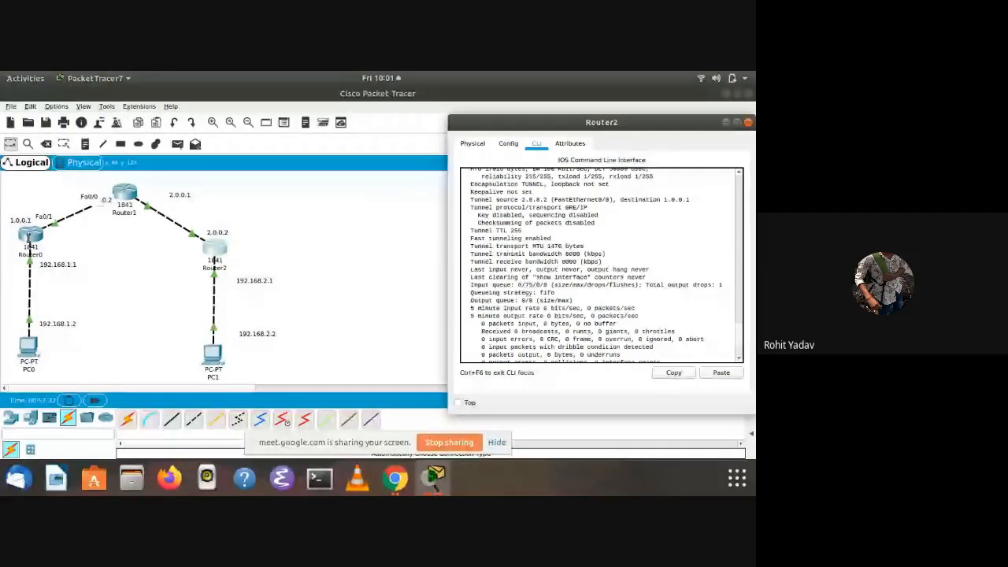
Return to Router0's command line, exit configuration mode and display its tunnel status with show interface tunnel 10
left_click(29, 236)
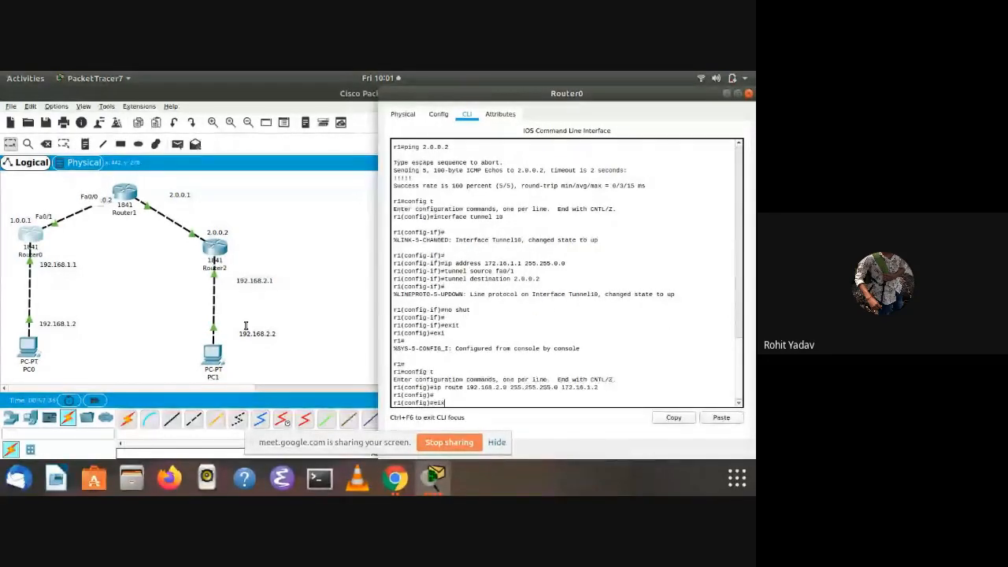
type("t")
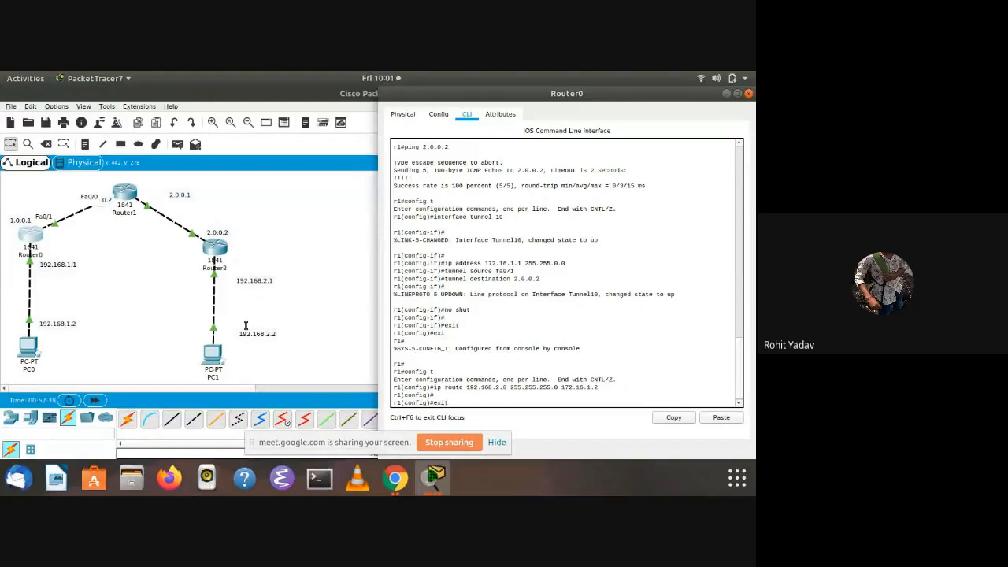
key("Return")
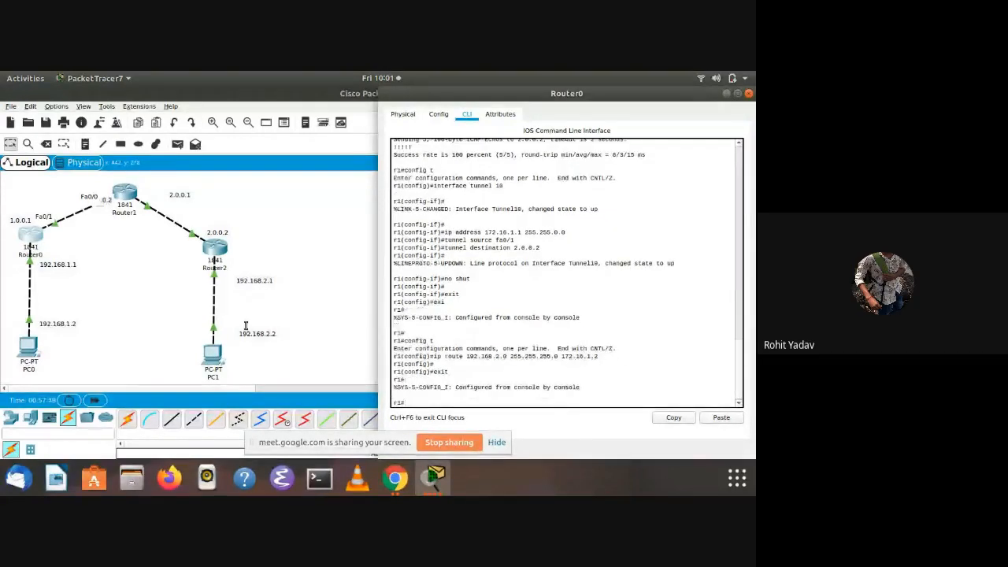
type("inter")
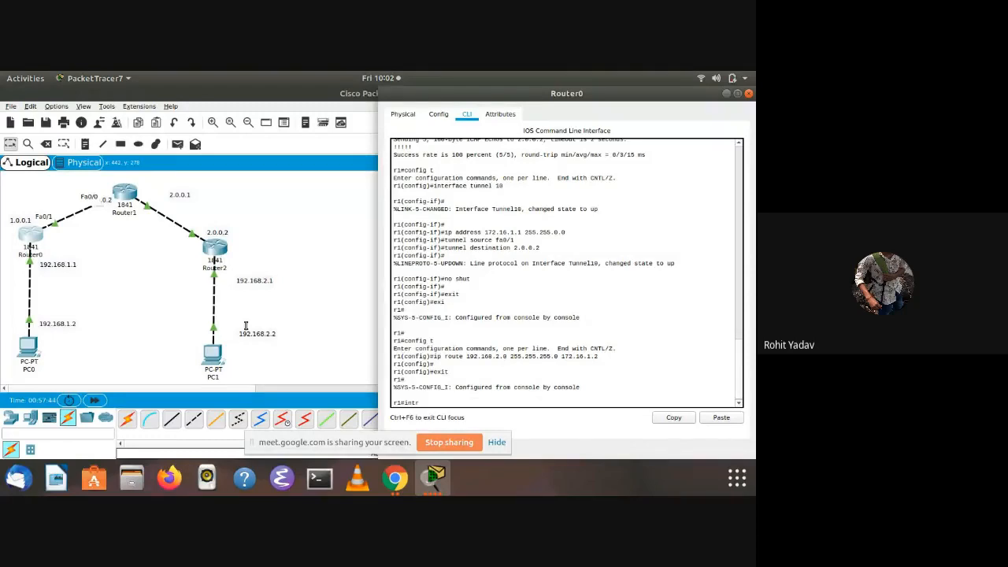
key("BackSpace")
key("BackSpace")
key("BackSpace")
key("BackSpace")
type("show interfacc")
key("BackSpace")
key("BackSpace")
type("e tunnel 10")
key("Return")
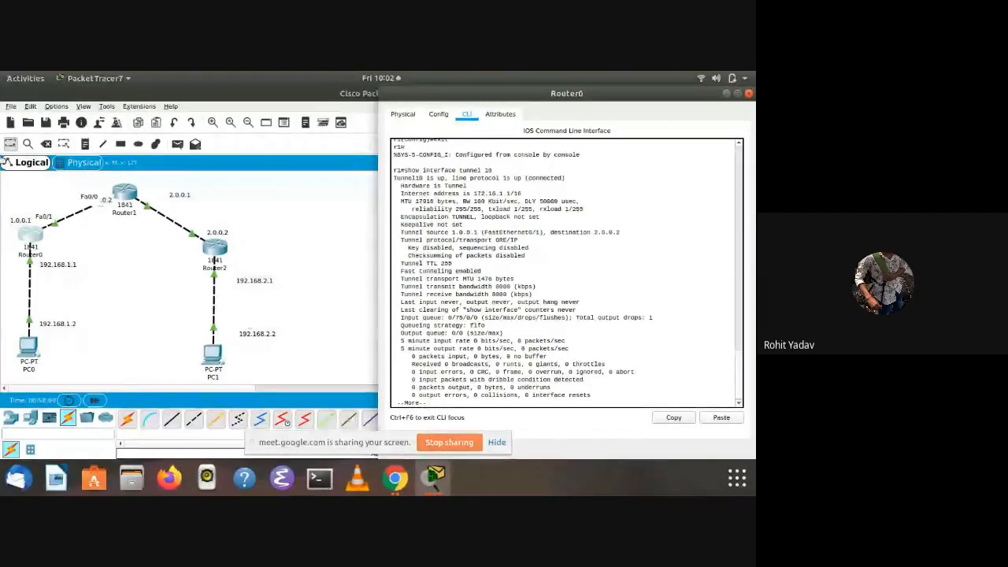
Give PC0 the static IP address 192.168.1.2 with subnet mask 255.255.255.0
left_click(101, 323)
left_click(29, 348)
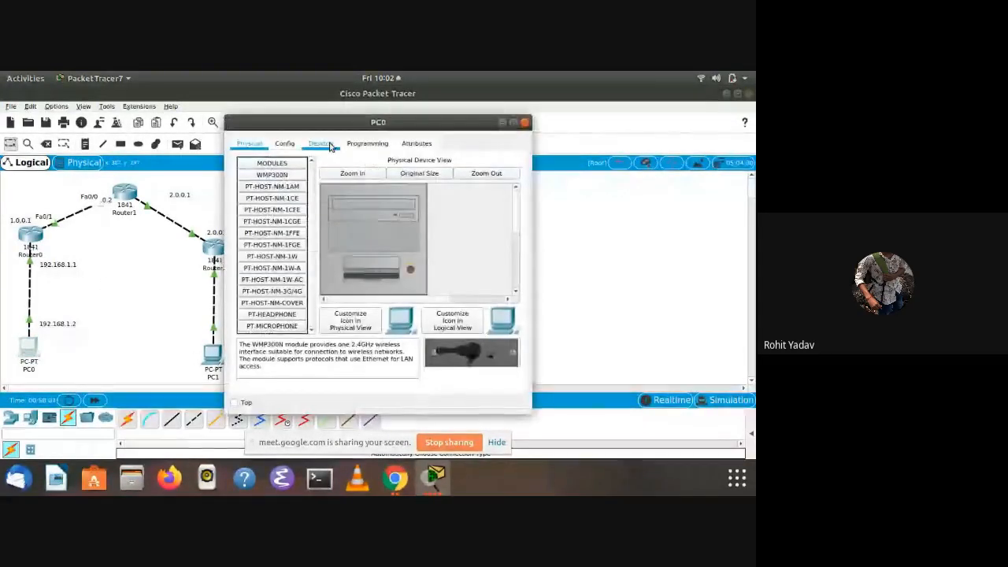
left_click(323, 143)
left_click(267, 185)
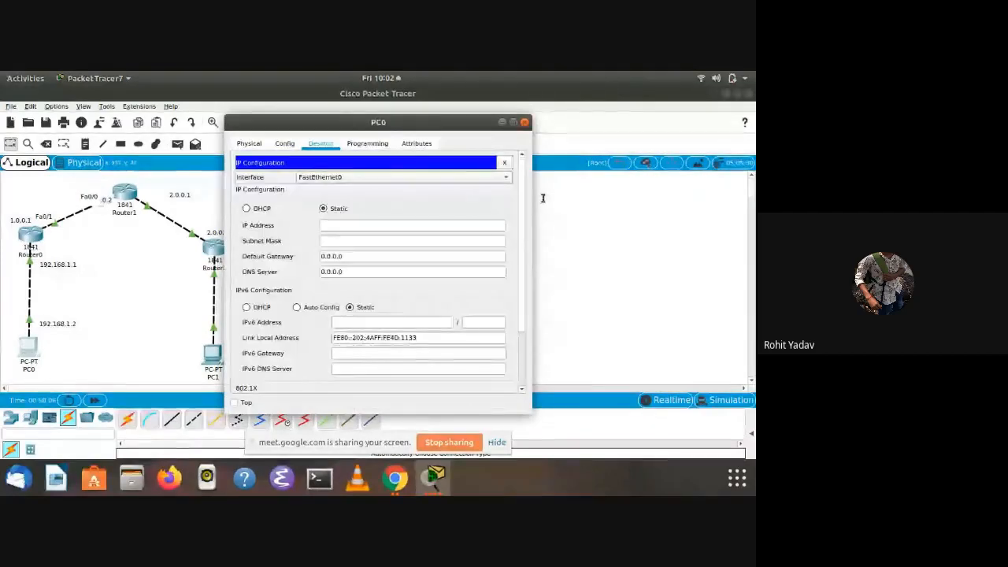
left_click(342, 226)
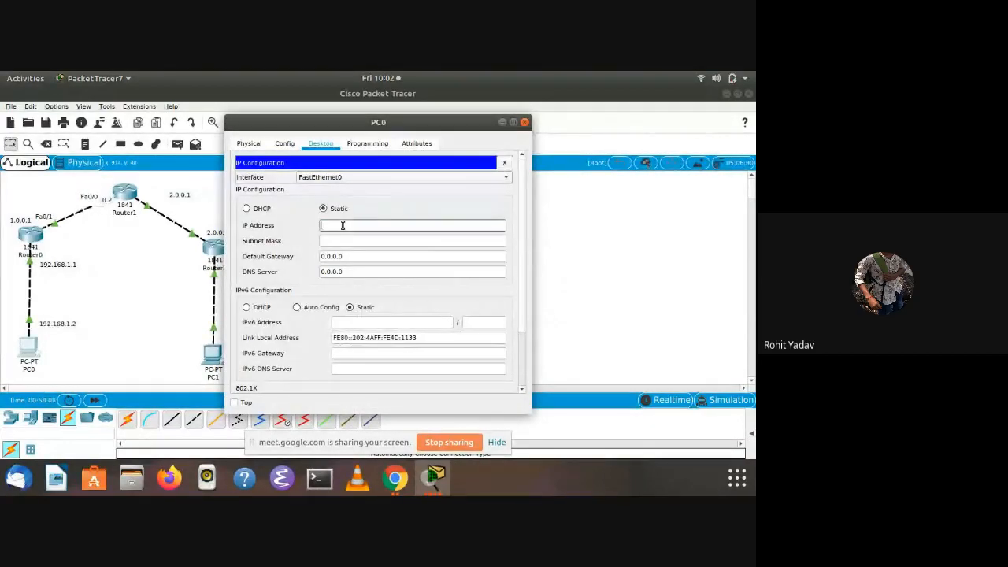
type("192.168.1.2")
left_click(349, 244)
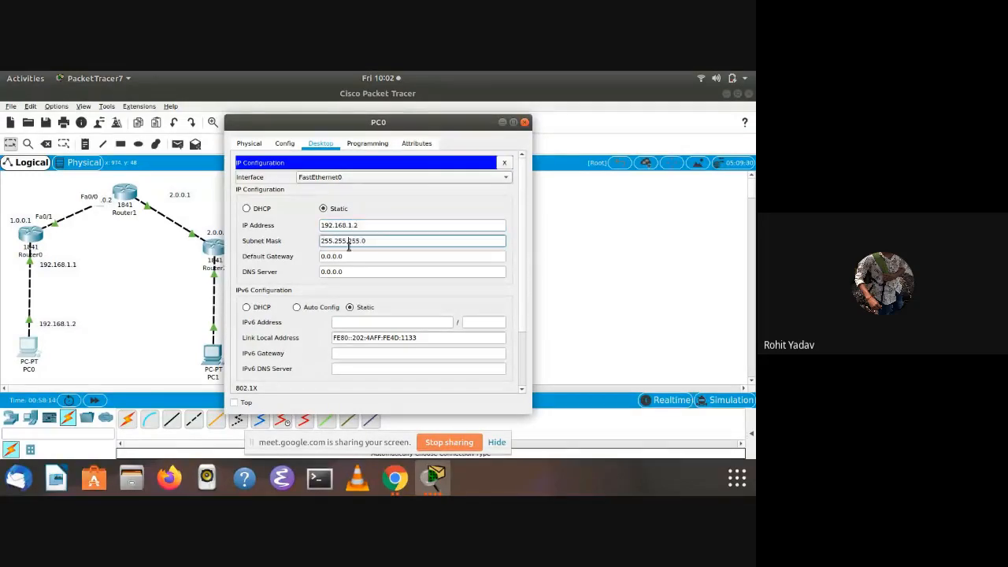
Set PC0's default gateway to 192.168.1.1 and put its configuration window away
left_click(349, 250)
key("BackSpace")
key("BackSpace")
key("BackSpace")
key("BackSpace")
key("BackSpace")
key("BackSpace")
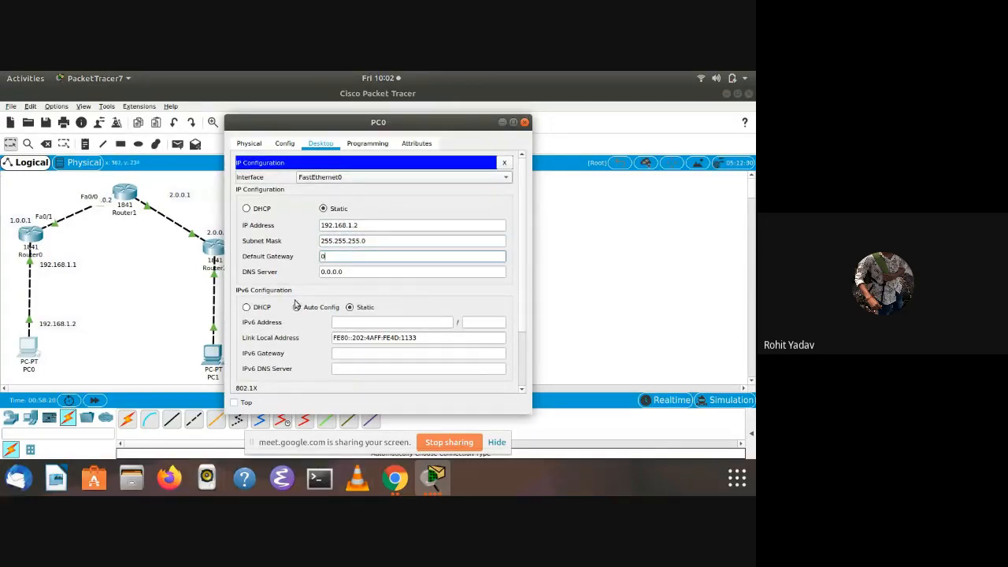
key("BackSpace")
type("192.")
left_click(349, 307)
type("168.1.1")
left_click(502, 123)
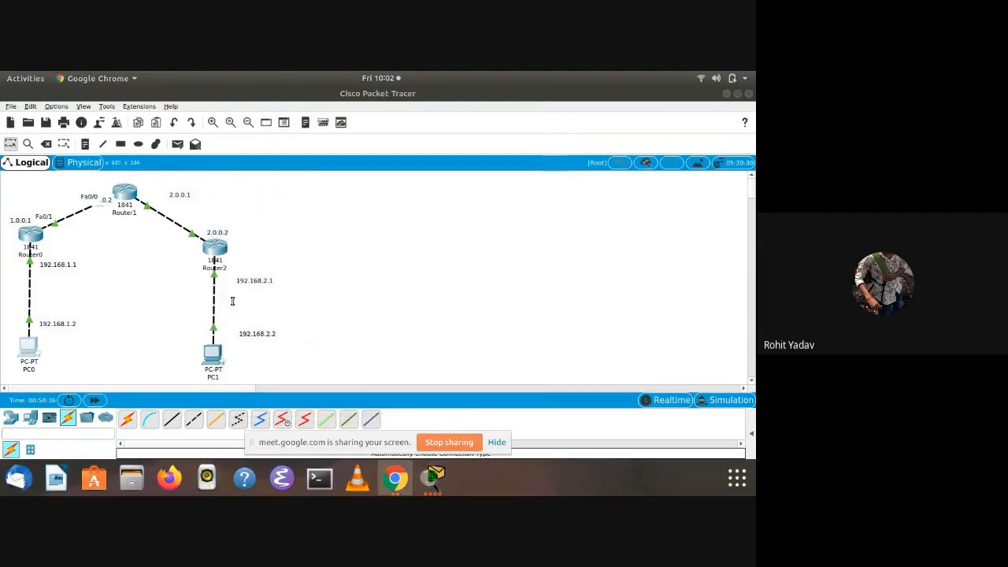
Return to Router2's command line and finish its tunnel report, back to the privileged prompt
left_click(213, 254)
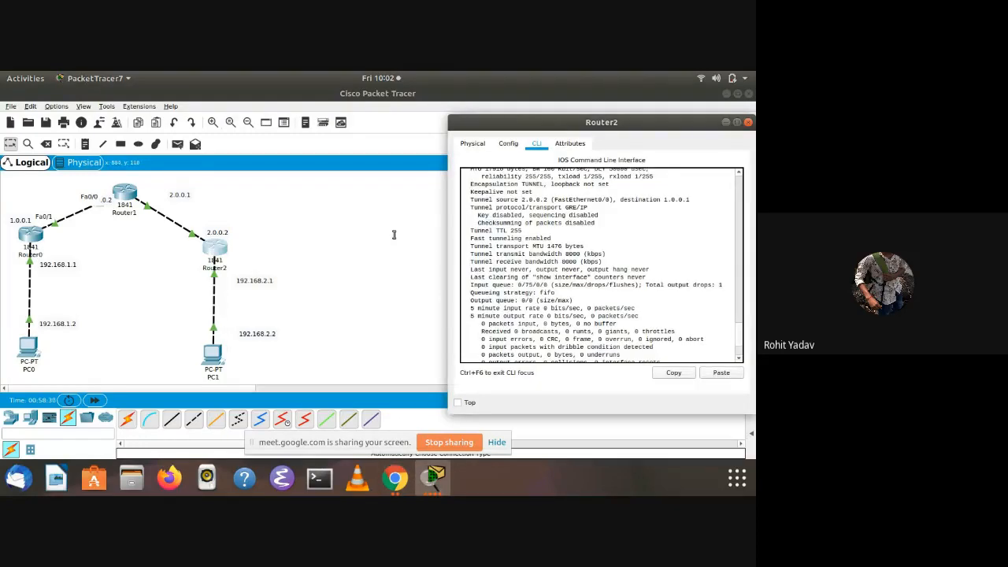
key("Return")
key("Return")
key("Return")
key("Return")
key("Return")
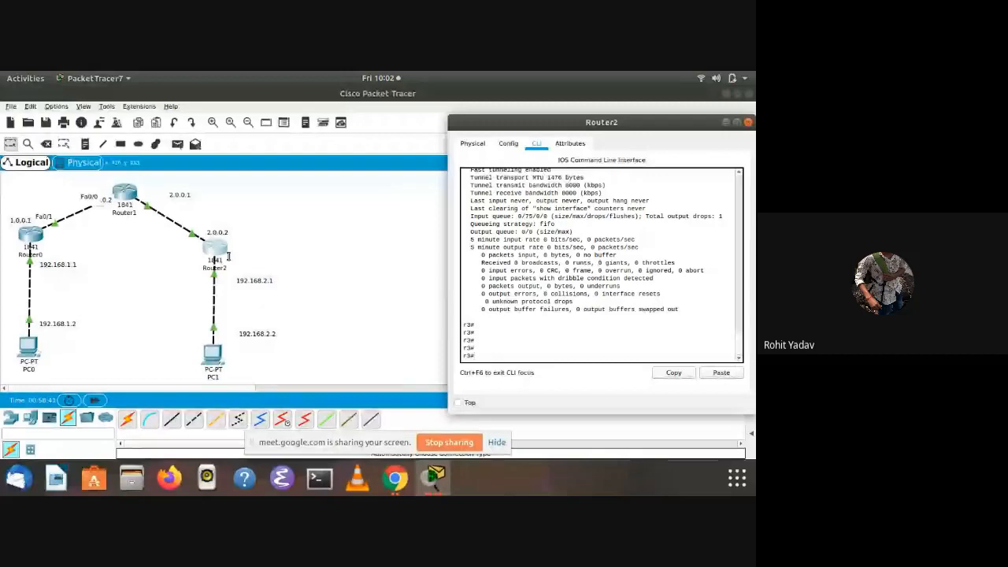
Give PC1 the static IP address 192.168.2.2 with subnet mask 255.255.255.0
left_click(211, 350)
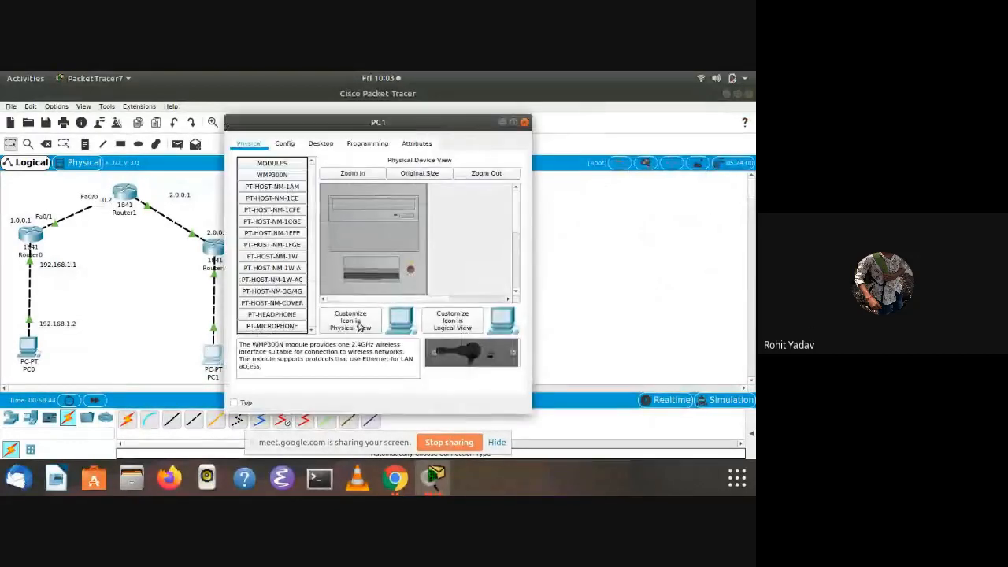
left_click(320, 143)
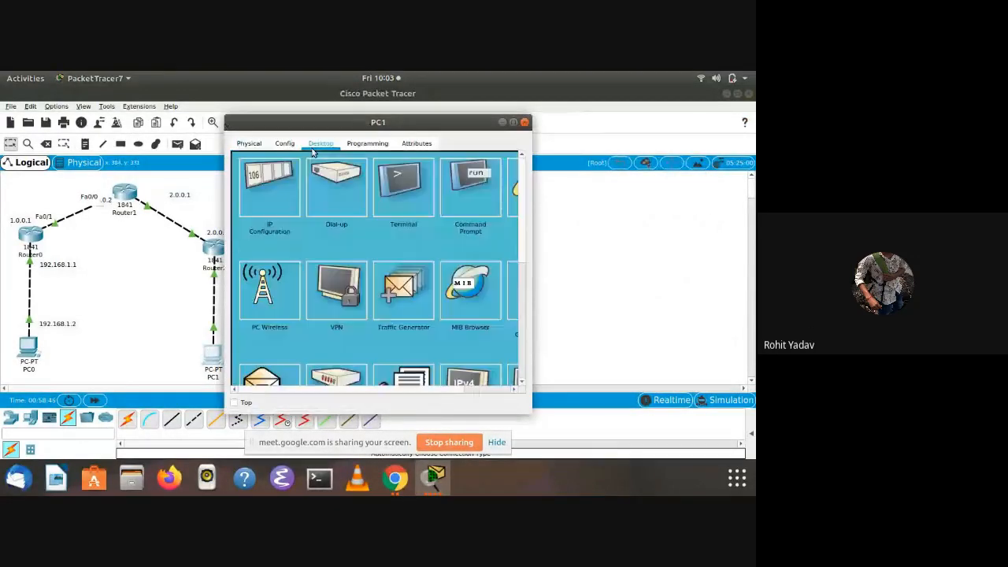
left_click(284, 203)
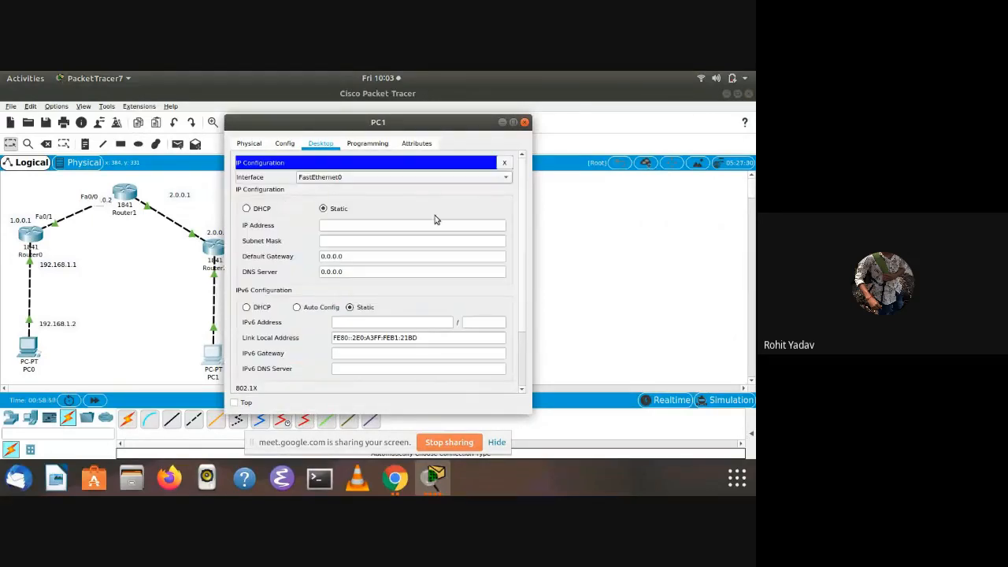
left_click(348, 225)
type("192.168.1")
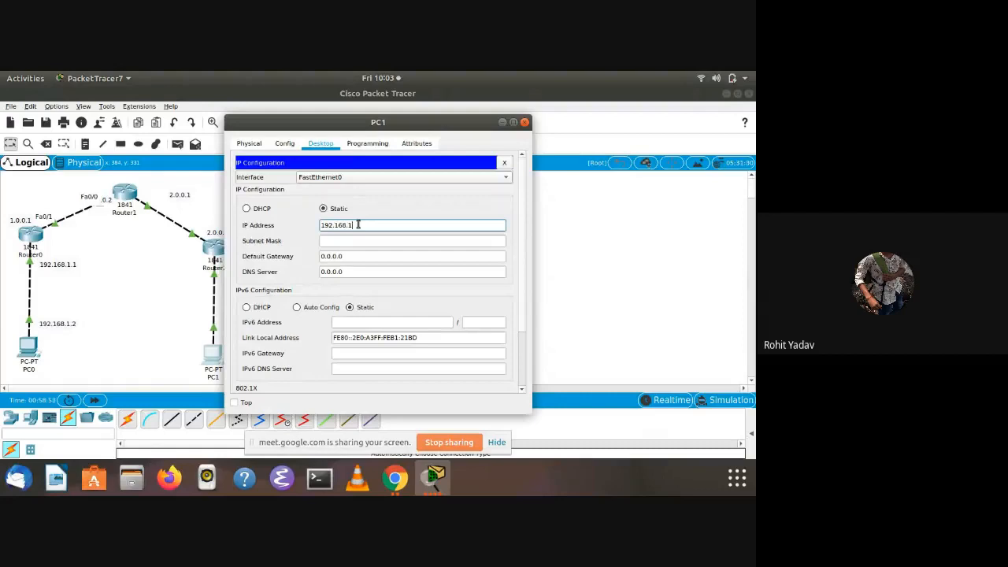
key("BackSpace")
type("2.1")
Set PC1's default gateway to 192.168.2.1 and put its configuration window away
left_click(354, 256)
key("BackSpace")
key("BackSpace")
key("BackSpace")
key("BackSpace")
key("BackSpace")
key("BackSpace")
key("BackSpace")
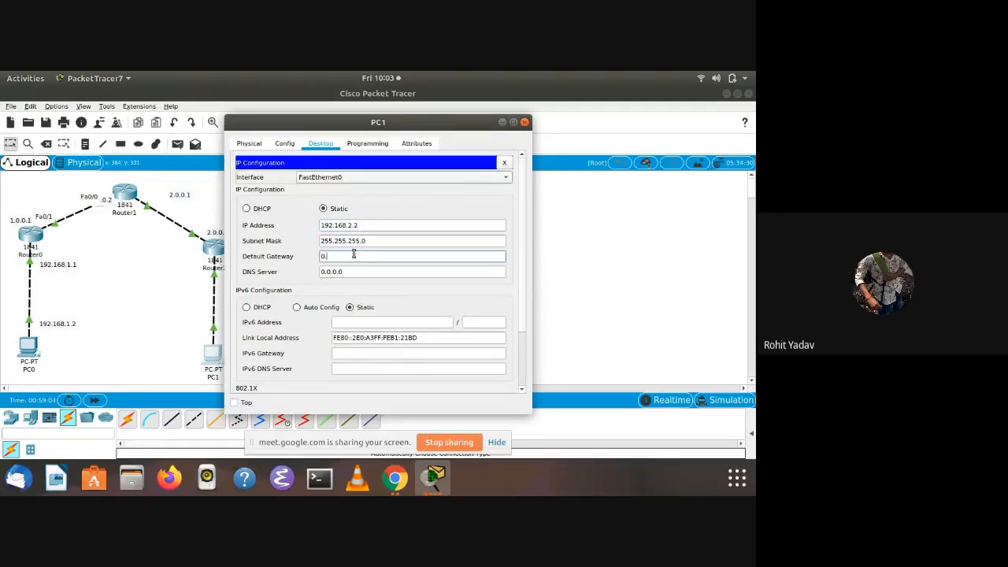
type("2")
key("BackSpace")
type("192.168.1")
scroll(357, 265, "down", 1)
scroll(358, 265, "down", 1)
key("BackSpace")
type("2.1")
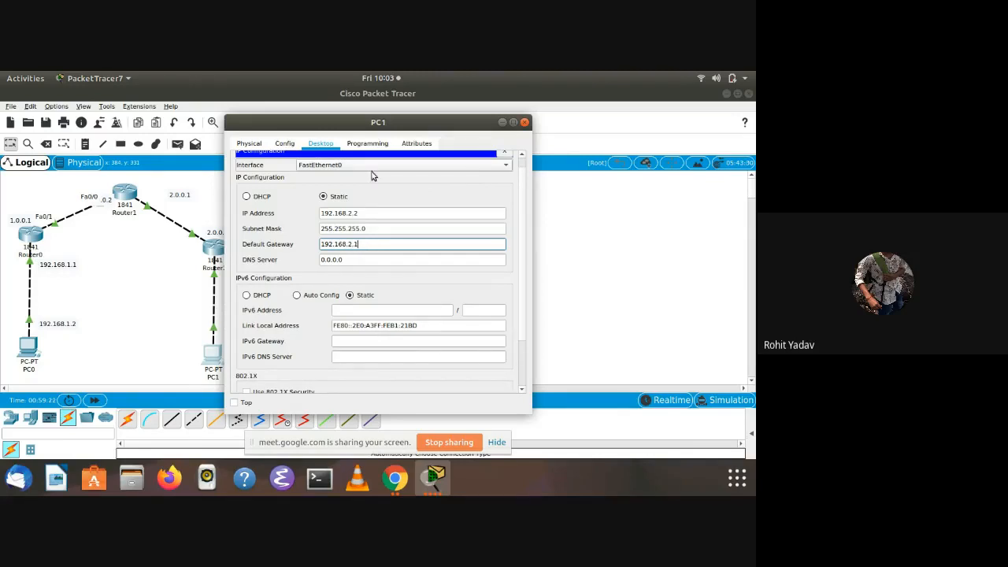
left_click_drag(378, 124, 498, 119)
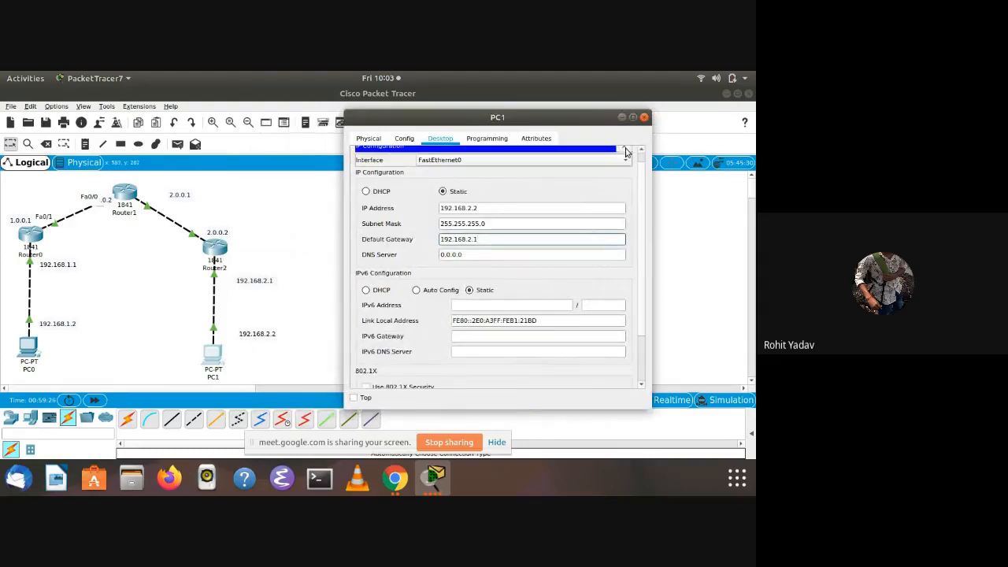
left_click(621, 116)
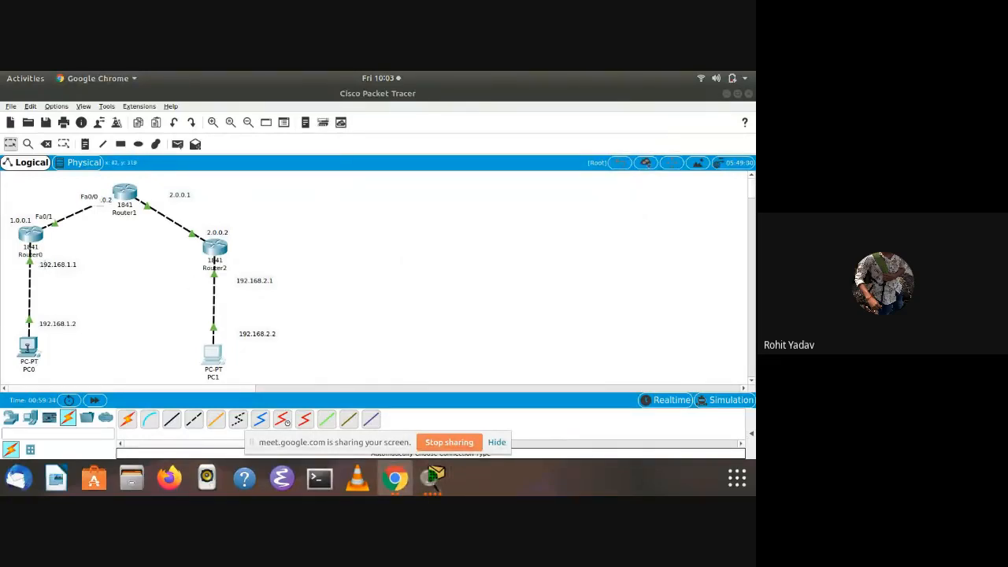
Open PC0's command prompt and display its address settings with ipconfig
left_click(29, 347)
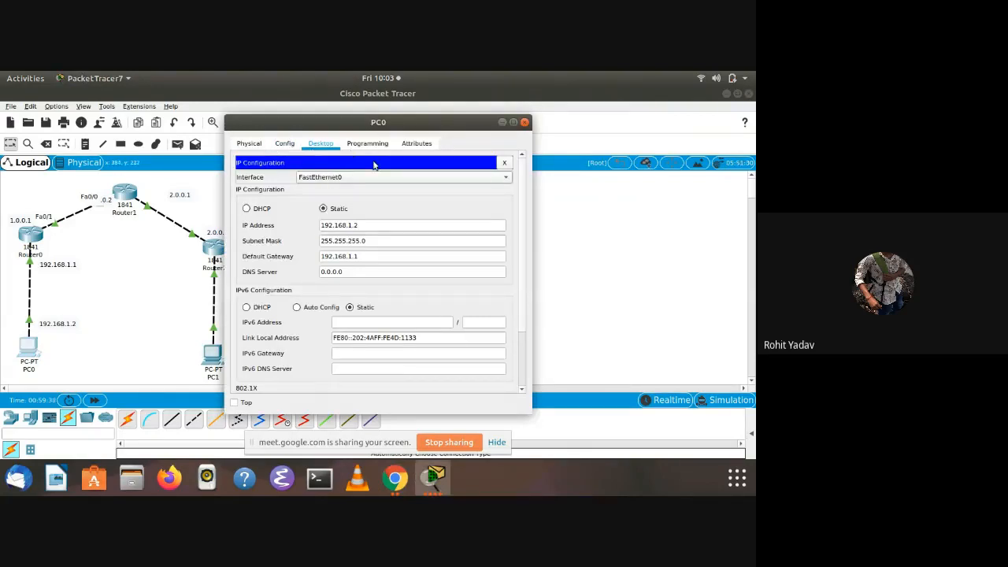
left_click(504, 164)
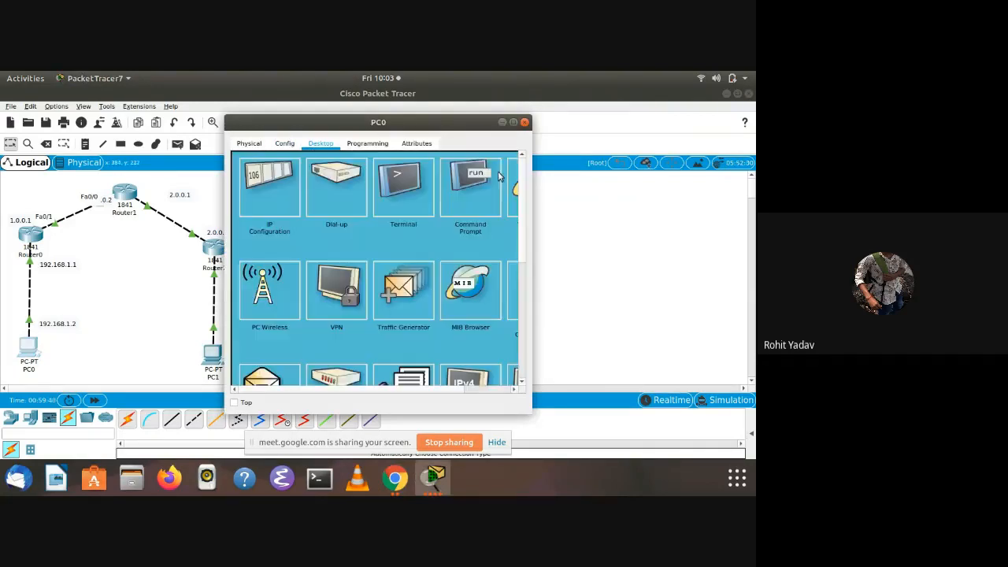
left_click(452, 195)
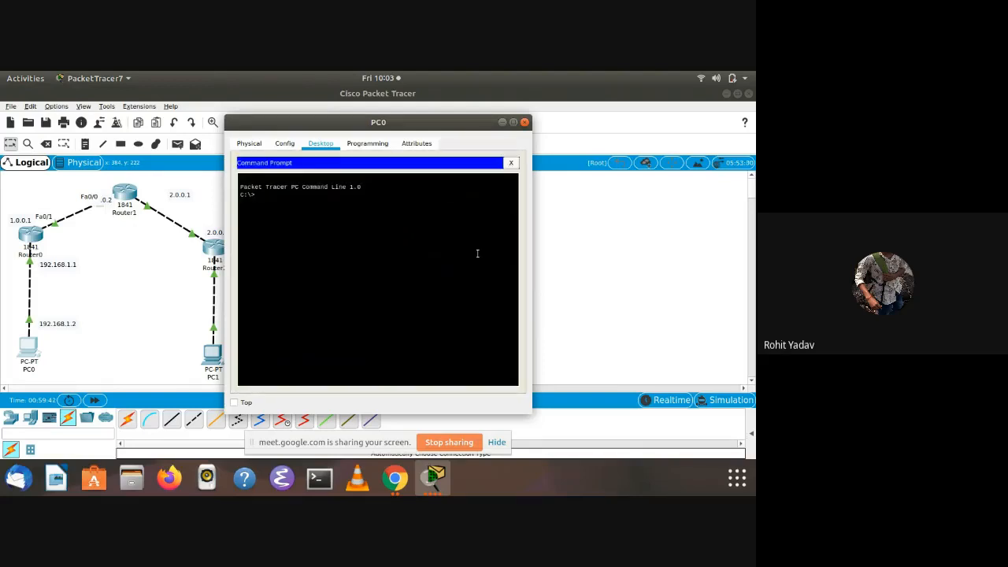
type("ipconfig")
key("Return")
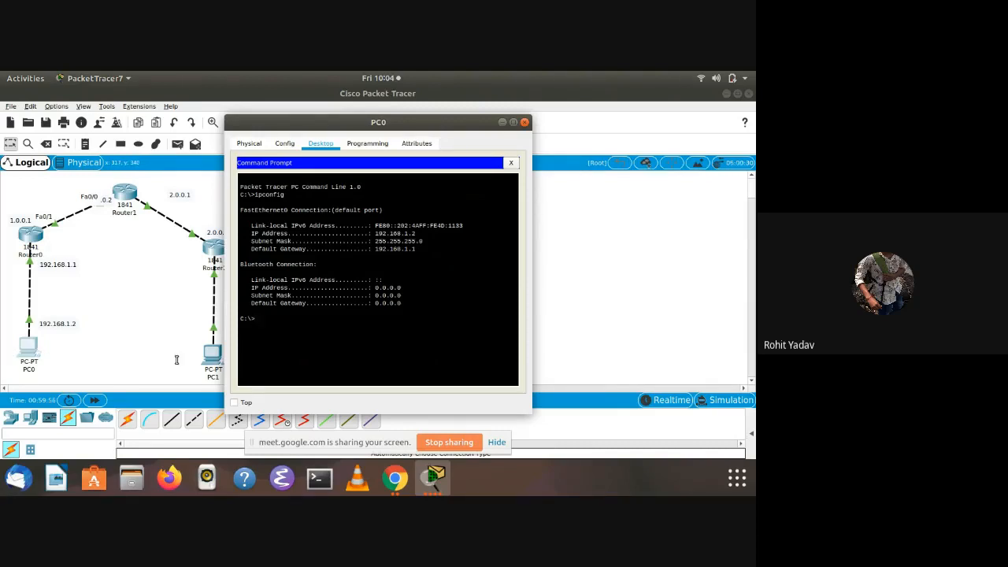
Ping PC1 at 192.168.2.2 from PC0's command prompt and move the window clear of the topology
type("pig")
type("g")
scroll(238, 362, "right", 5)
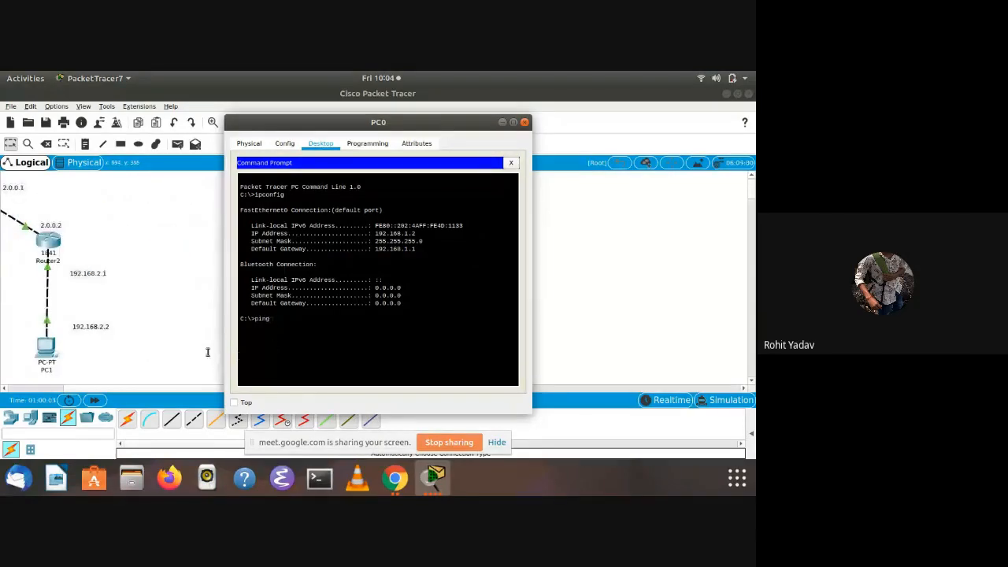
scroll(139, 339, "left", 5)
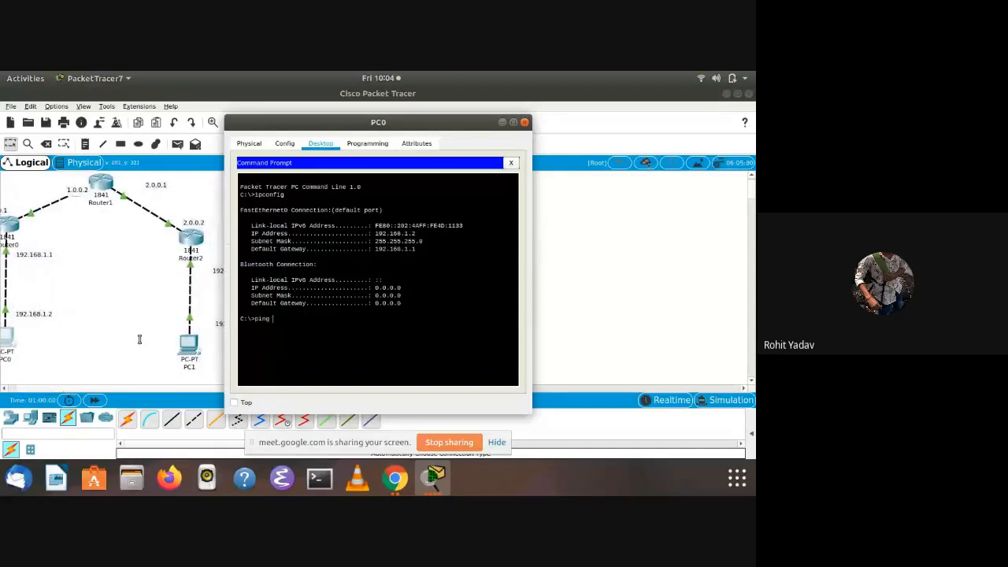
type("92.168.")
scroll(139, 339, "right", 2)
type("2.2")
key("Return")
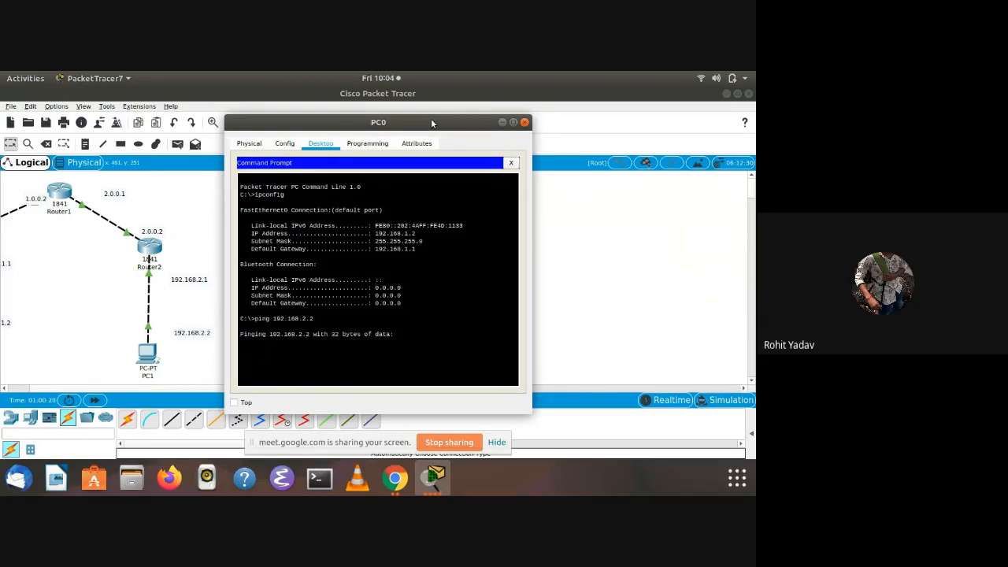
left_click_drag(431, 121, 535, 98)
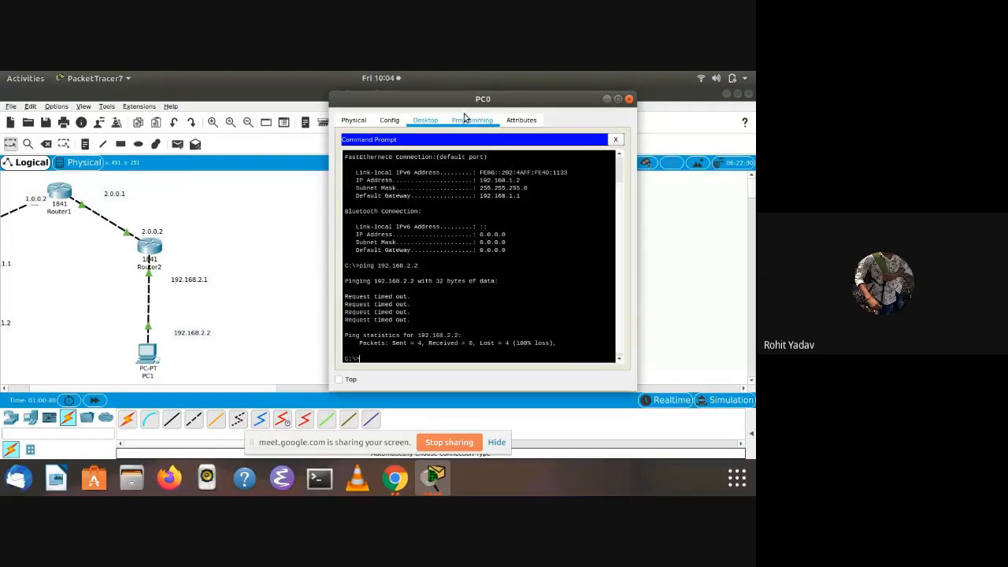
left_click_drag(491, 98, 498, 97)
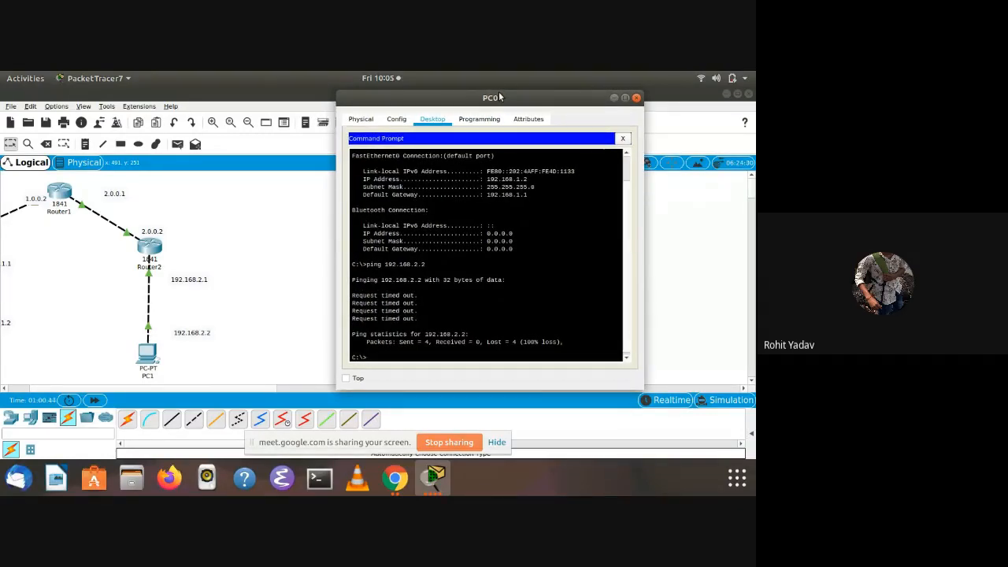
left_click_drag(407, 96, 464, 93)
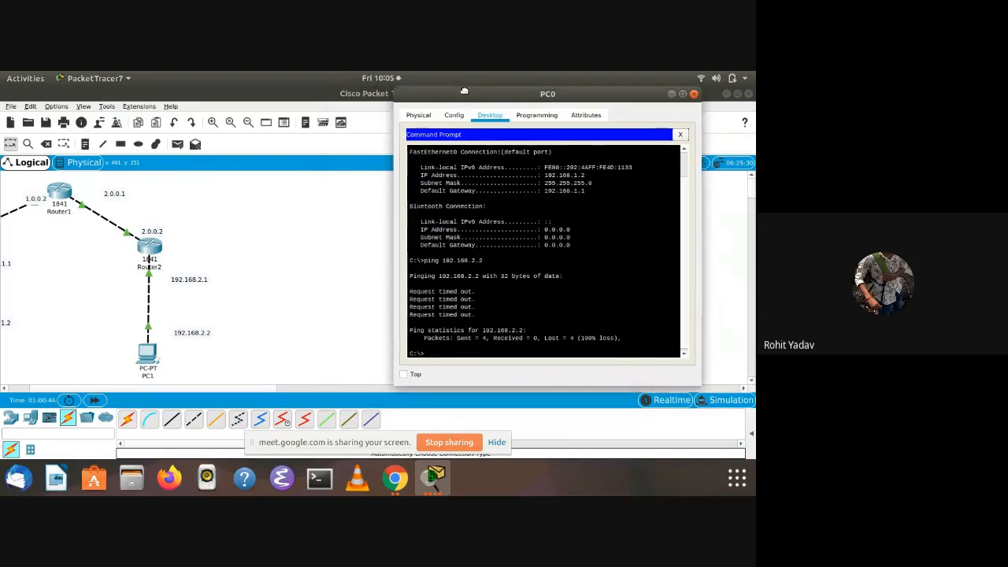
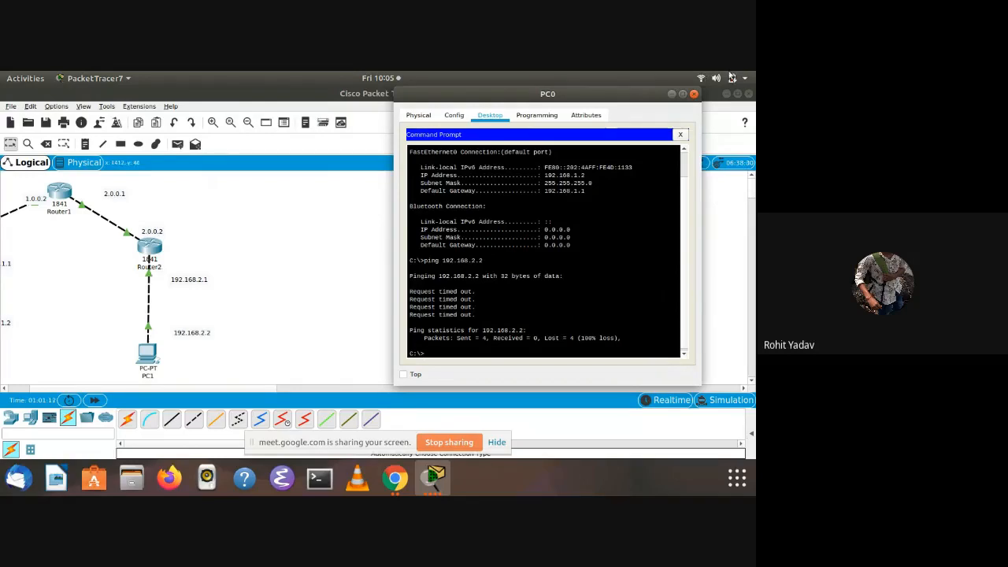
Close PC0's command prompt and put its window away
left_click_drag(606, 96, 682, 77)
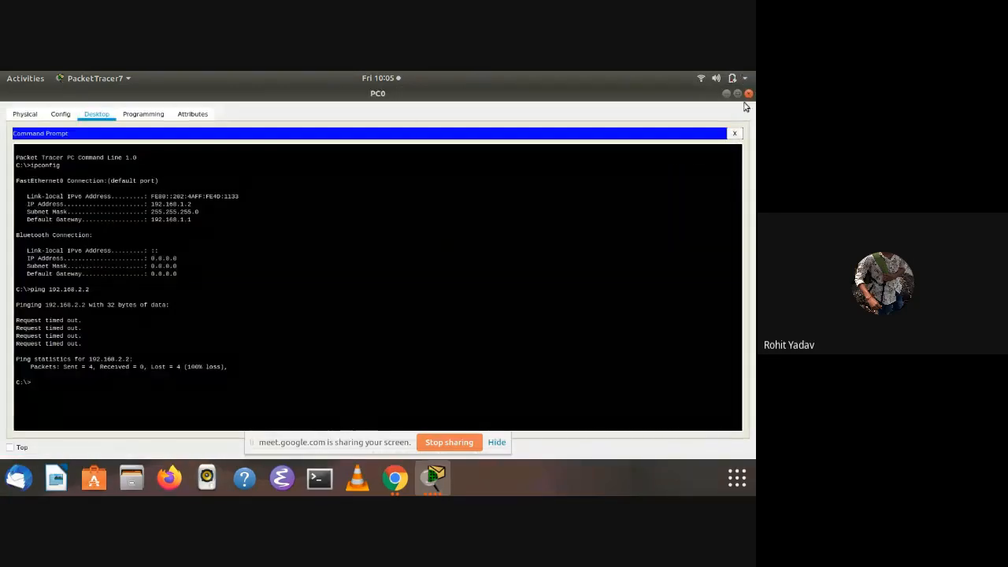
left_click(734, 132)
left_click(726, 95)
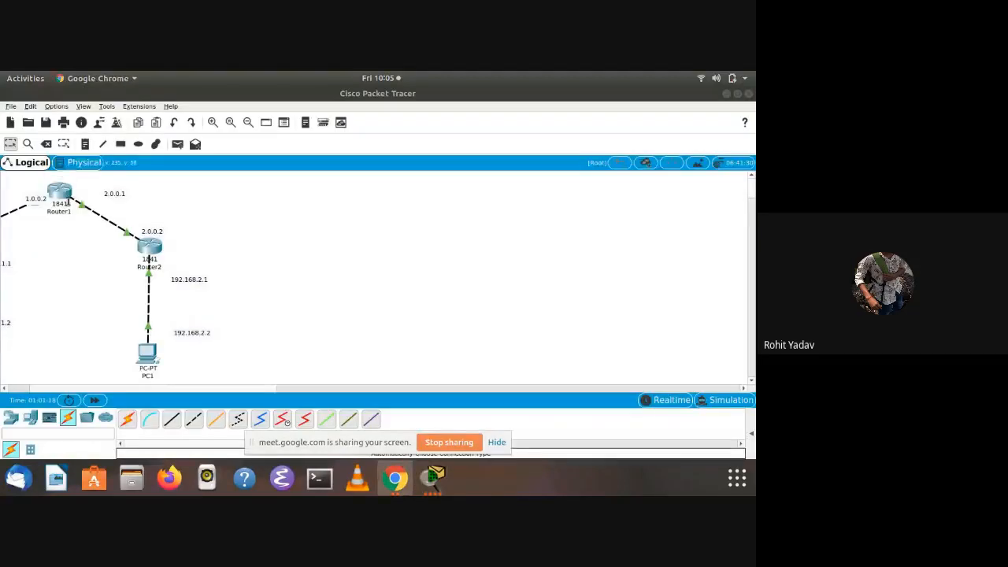
Ping Router0's tunnel address 172.16.1.1 from Router2's command line
left_click(155, 247)
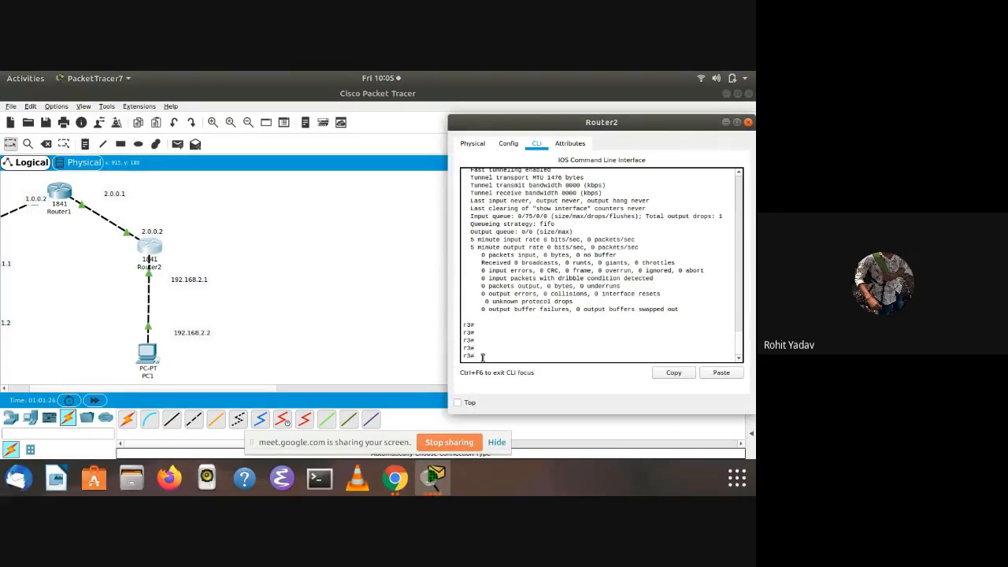
type("pi")
type("ng 172.16")
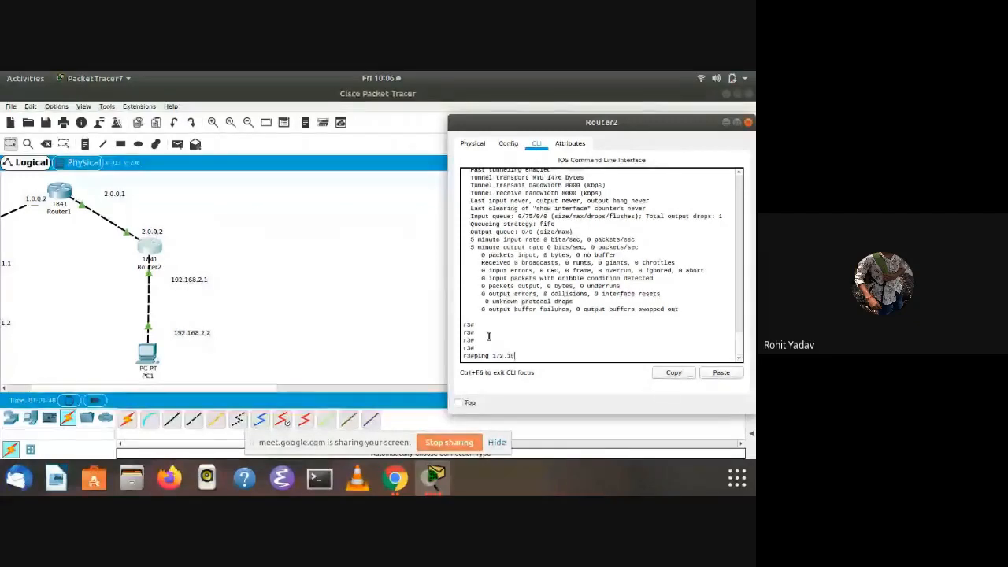
type(".1.11")
key("BackSpace")
type(".1.1")
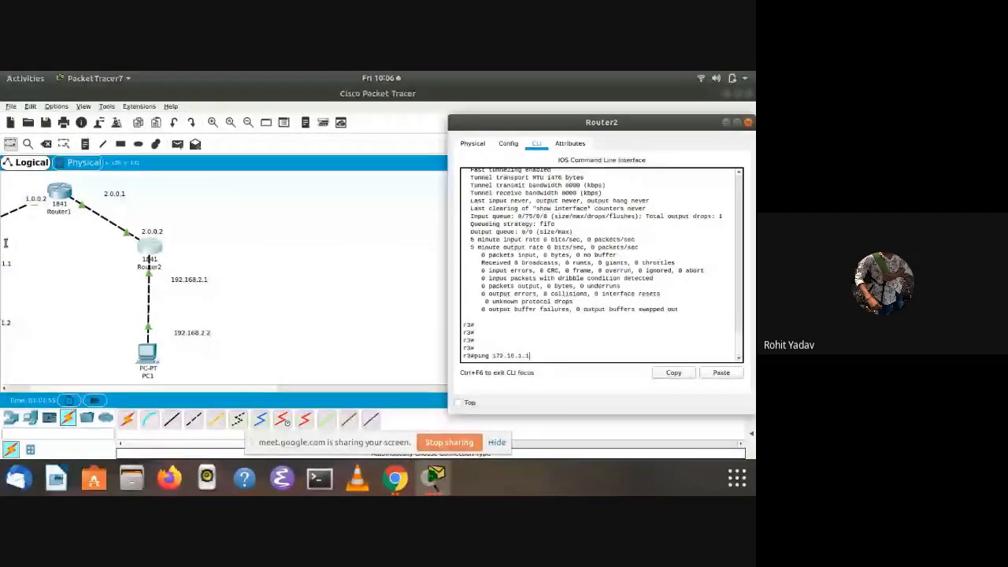
key("Return")
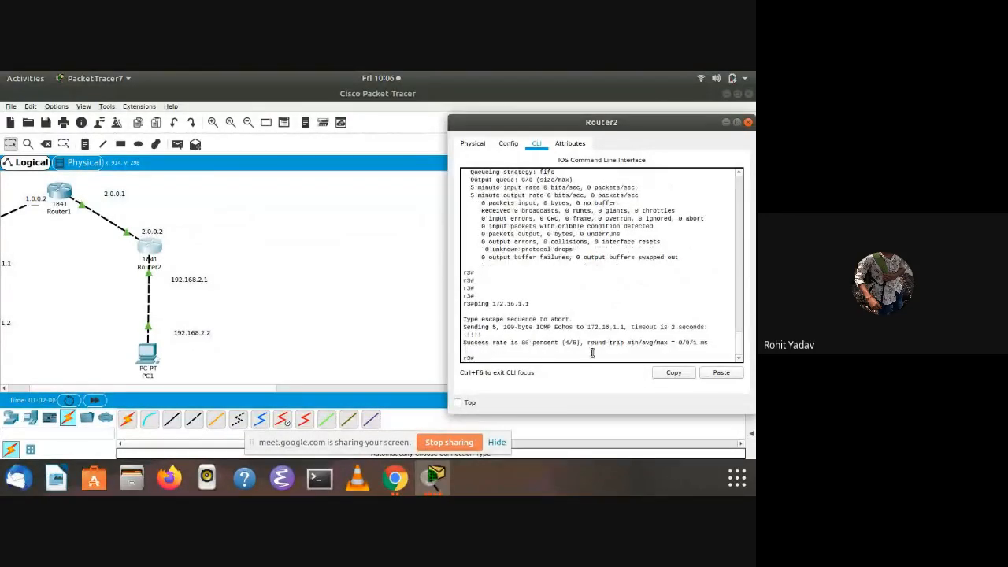
Repeat the ping to 172.16.1.1 from Router2 and shift its window
key("Up")
key("Return")
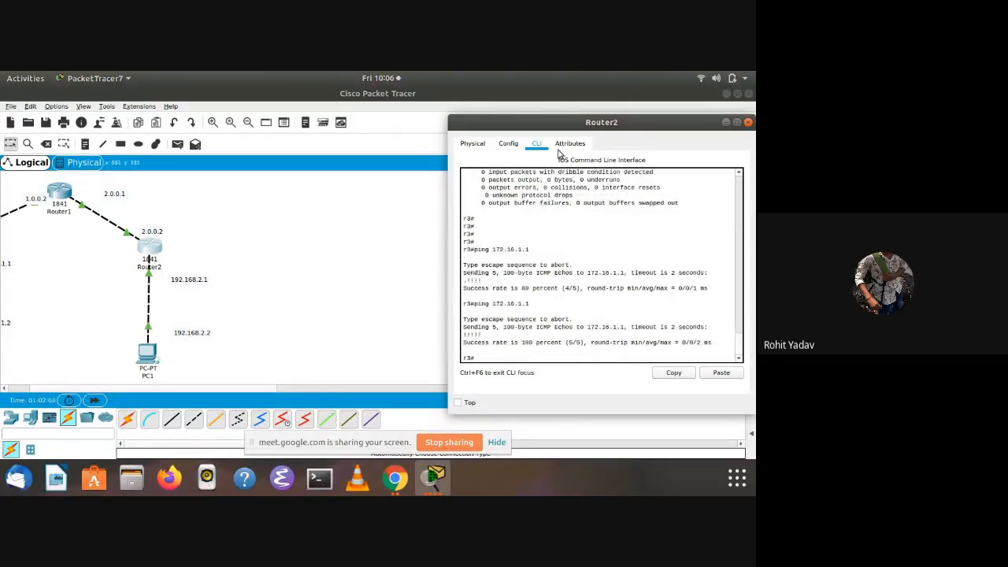
left_click_drag(574, 122, 467, 128)
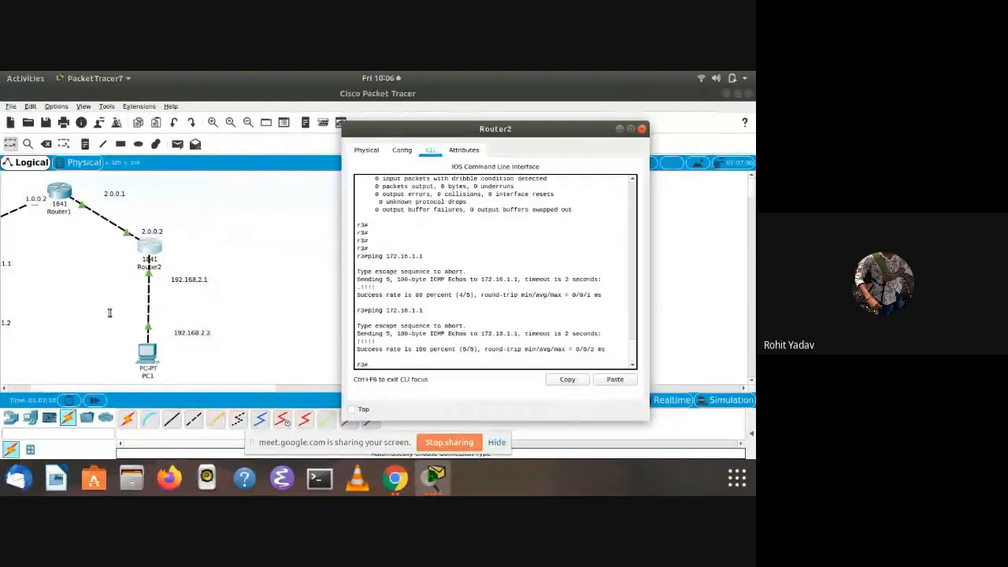
Bring Router0's command line up from the topology and page through the rest of its tunnel 10 interface output
left_click_drag(92, 272, 396, 290)
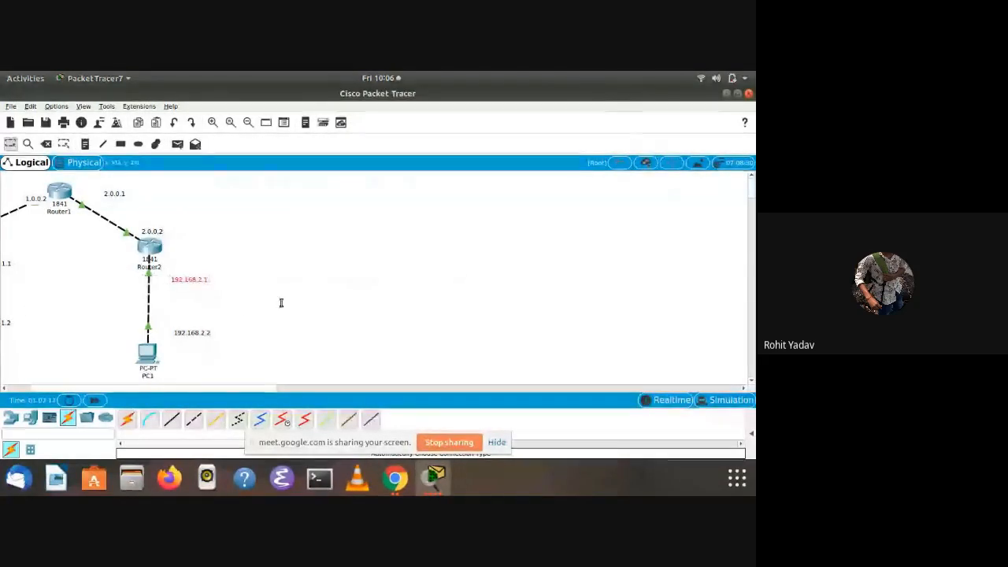
left_click(229, 309)
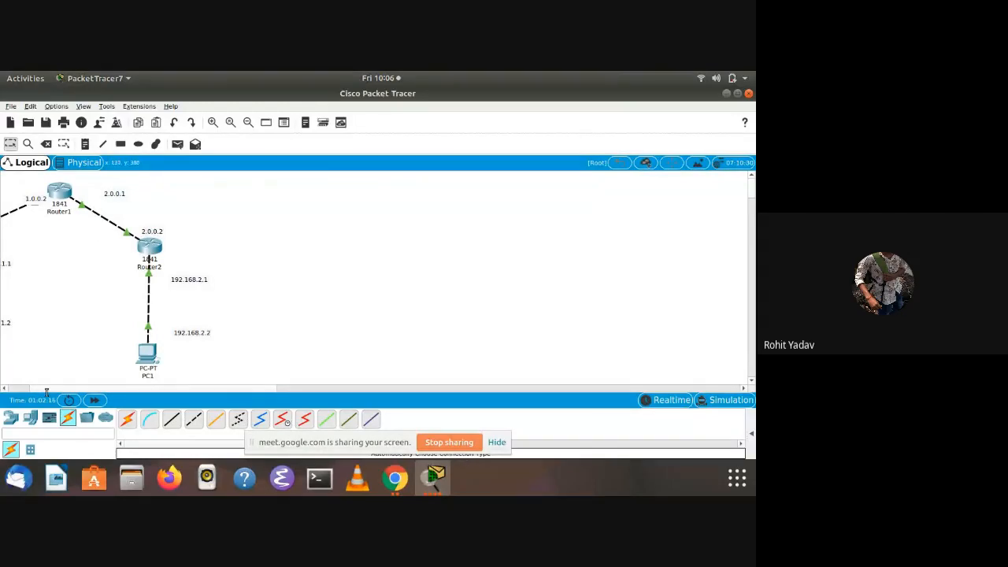
left_click_drag(48, 389, 2, 380)
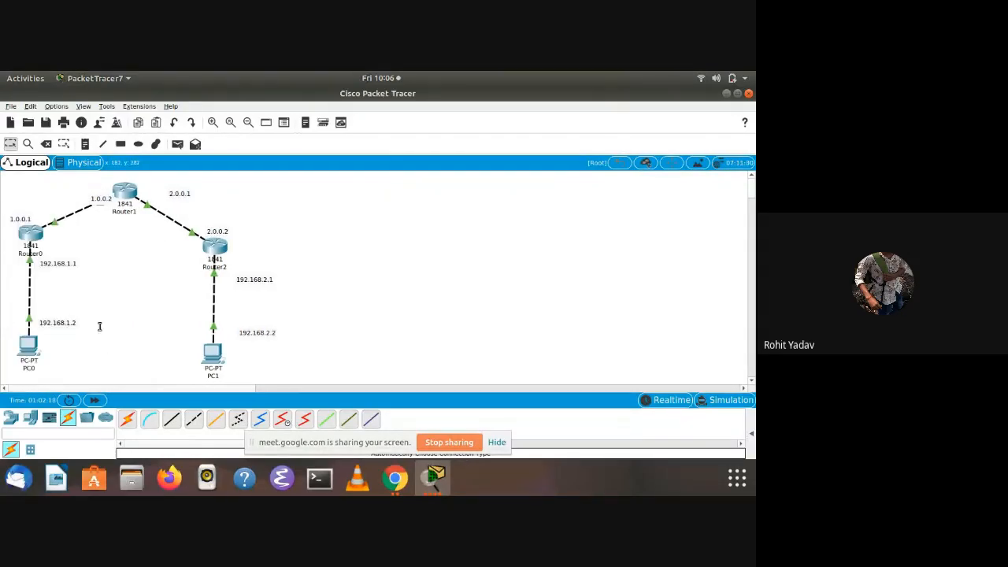
left_click(34, 233)
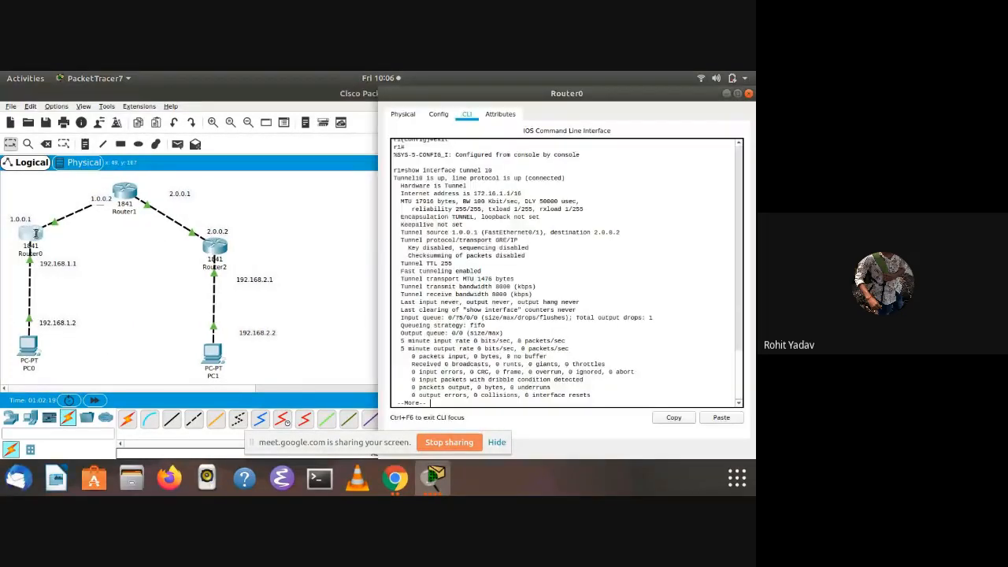
key("Return")
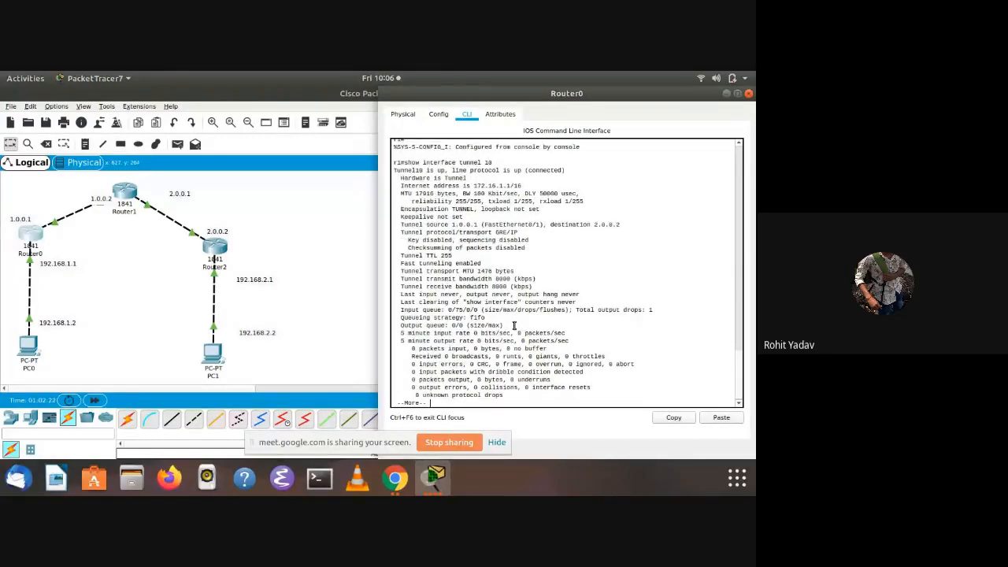
key("Return")
Ping Router2's tunnel address 172.16.1.2 from Router0's command line
type("ping")
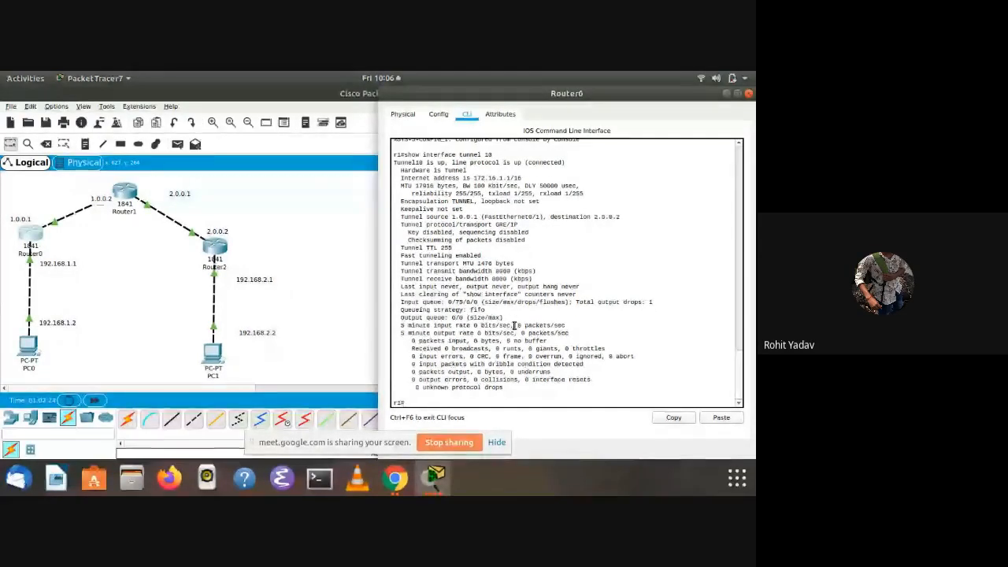
type(" 172")
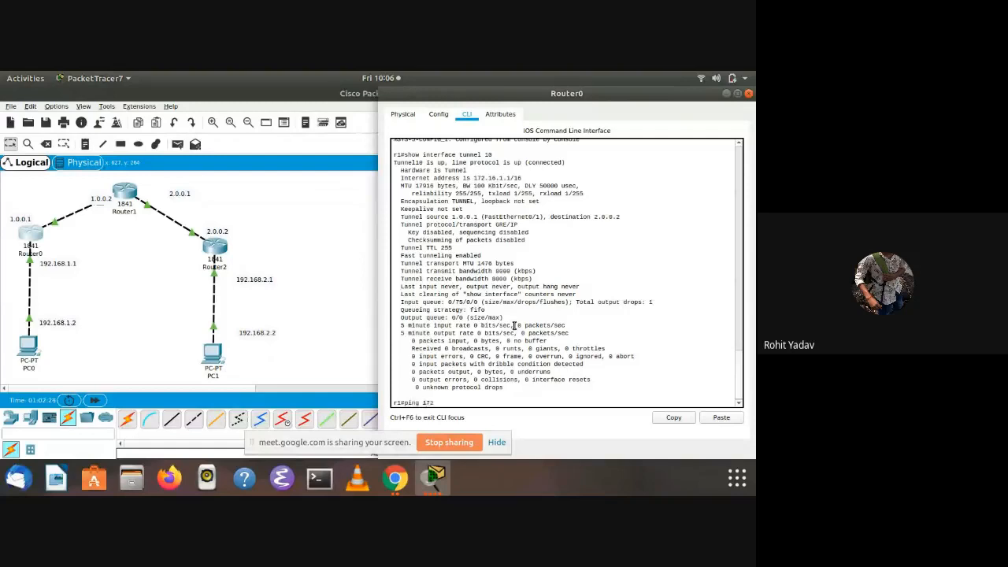
type(".16.")
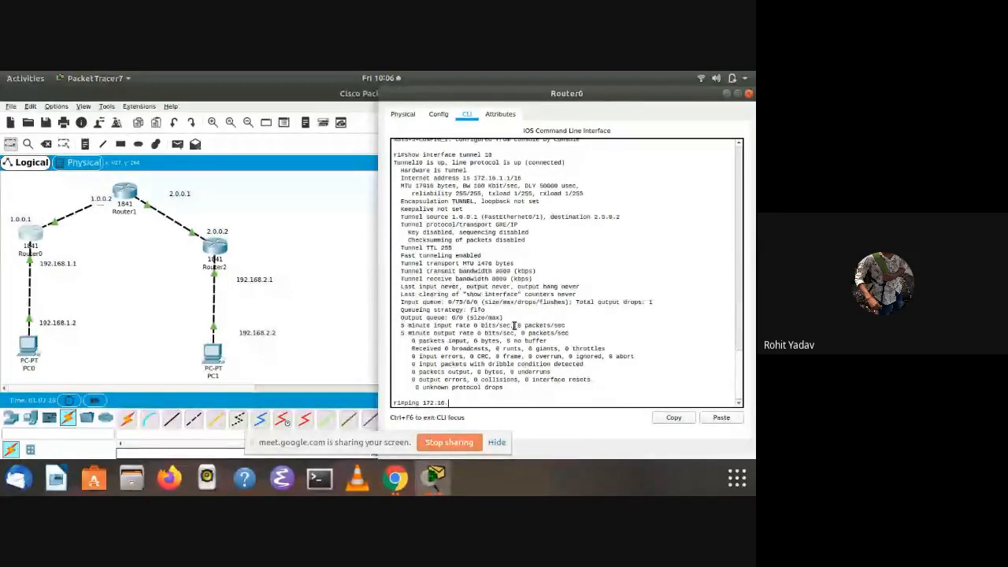
type("2")
type(".2")
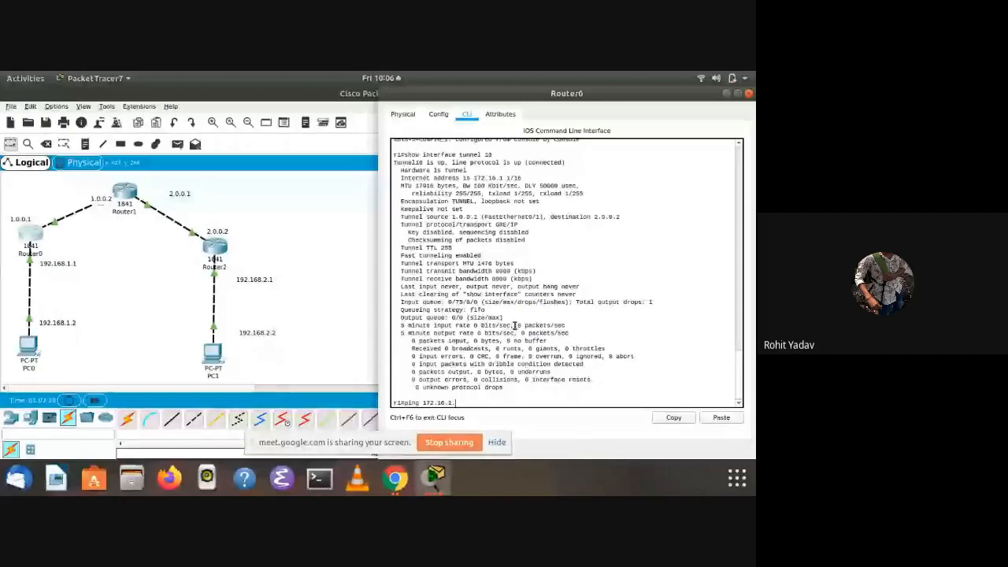
key("Return")
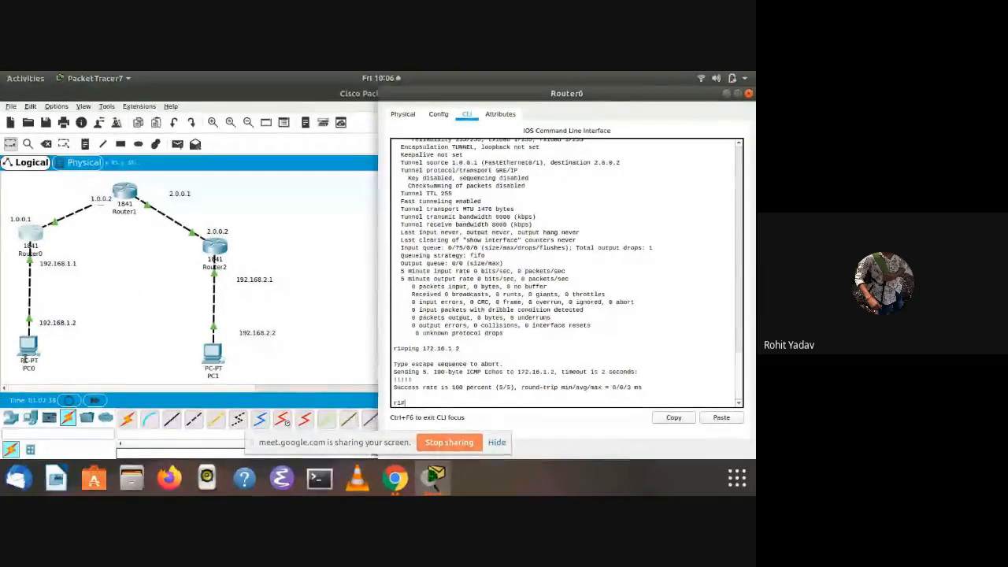
Close PC1's IP configuration, open its command prompt and display its address settings with ipconfig
left_click(212, 351)
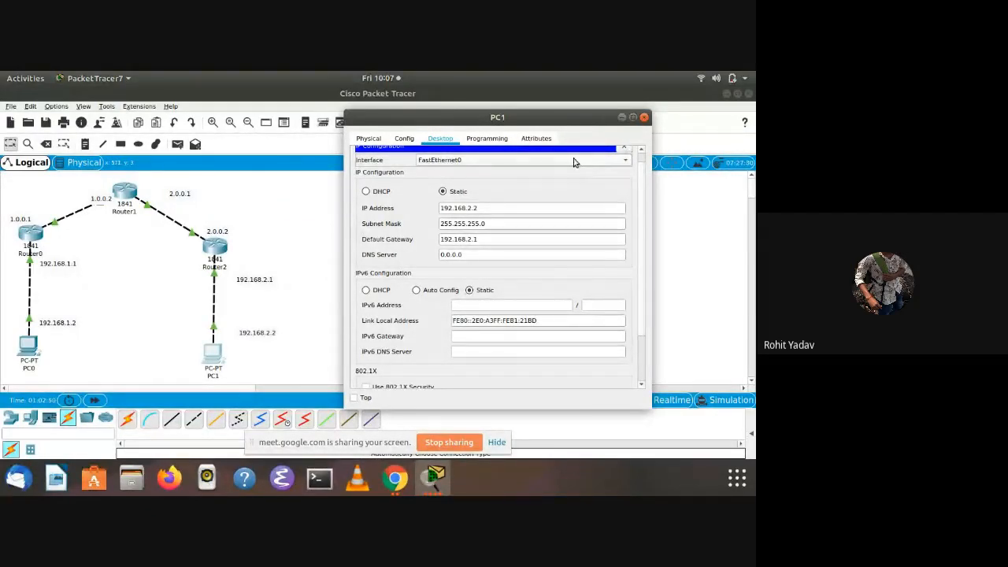
scroll(577, 161, "up", 1)
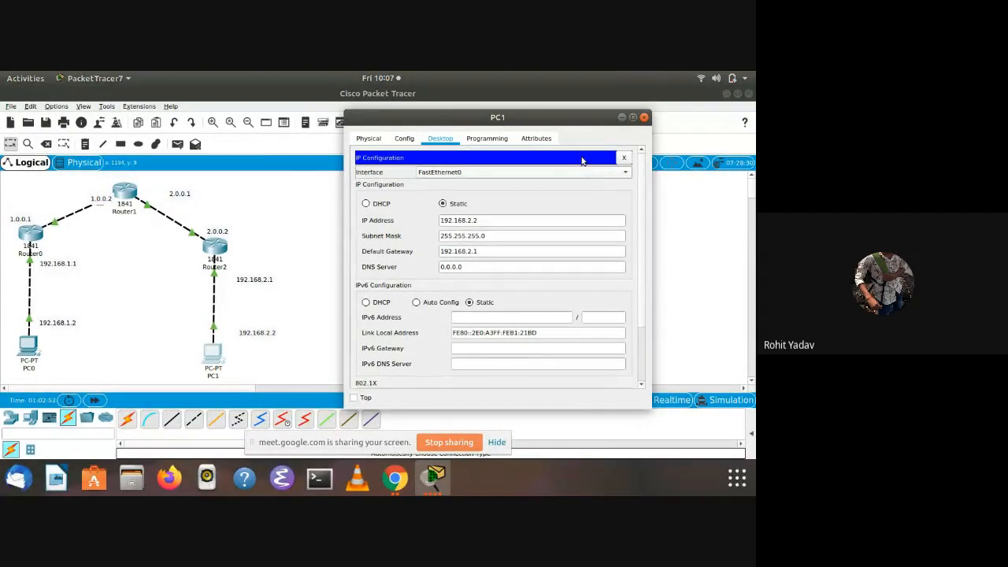
left_click(624, 158)
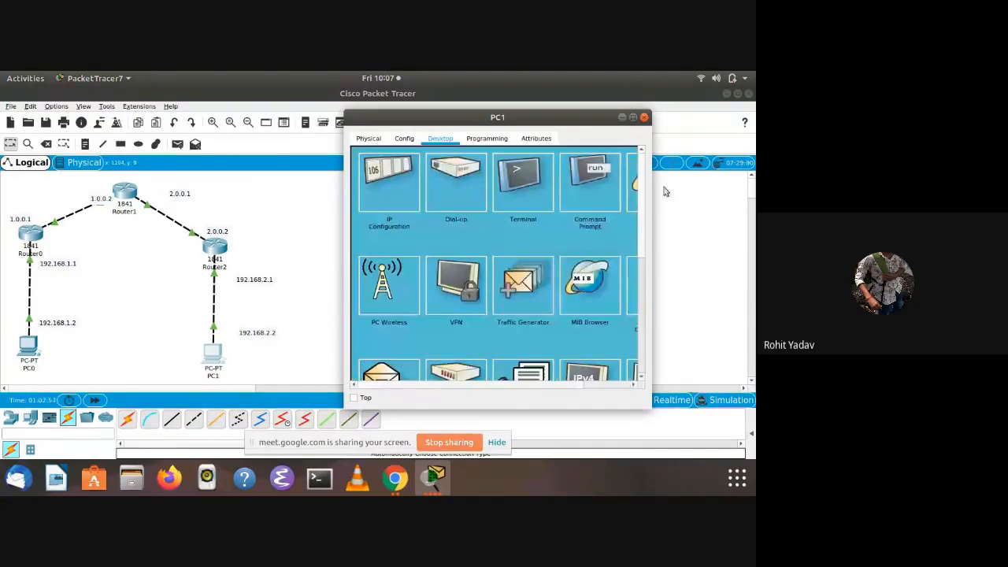
left_click(581, 196)
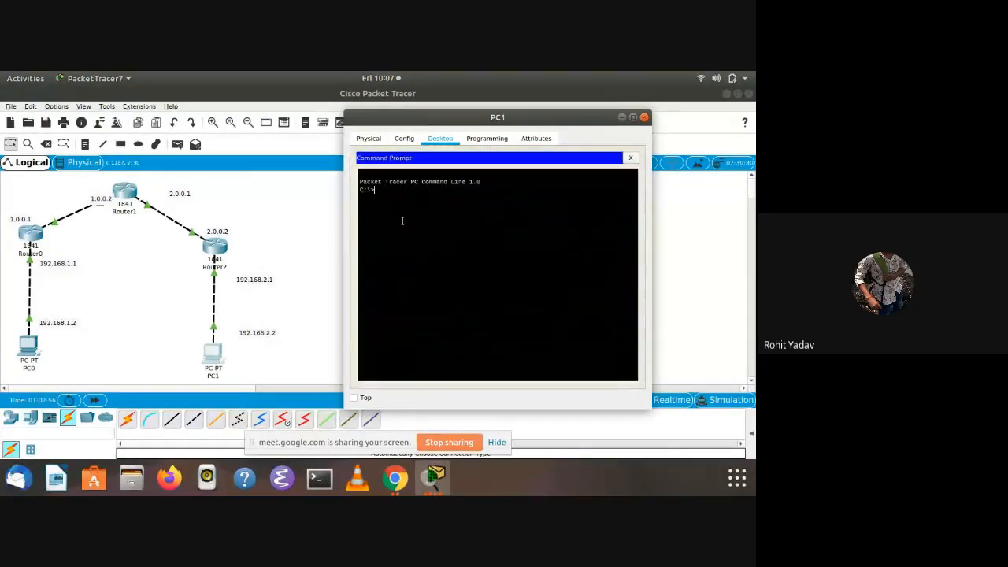
type("ip config")
key("Return")
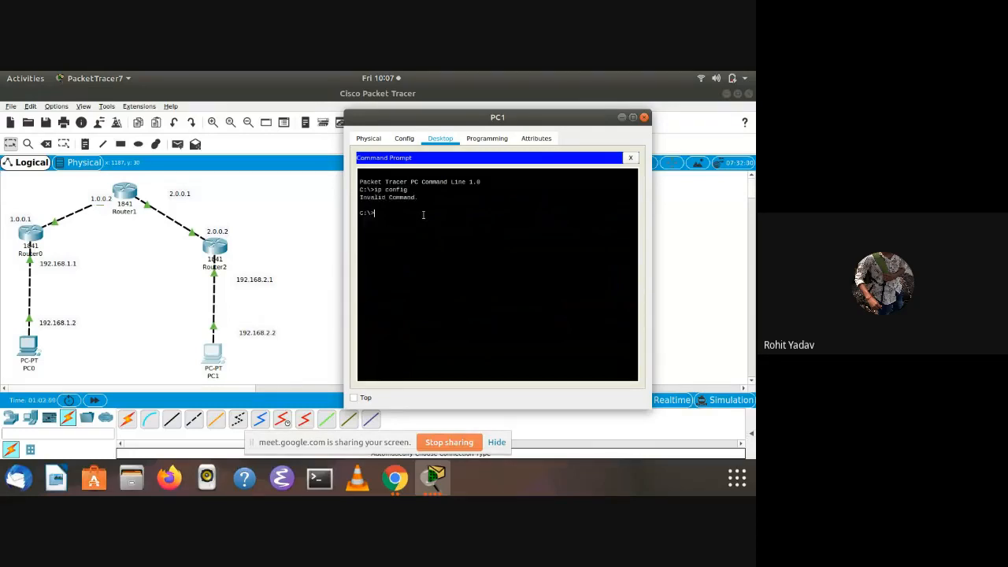
type("ipconfig")
key("Return")
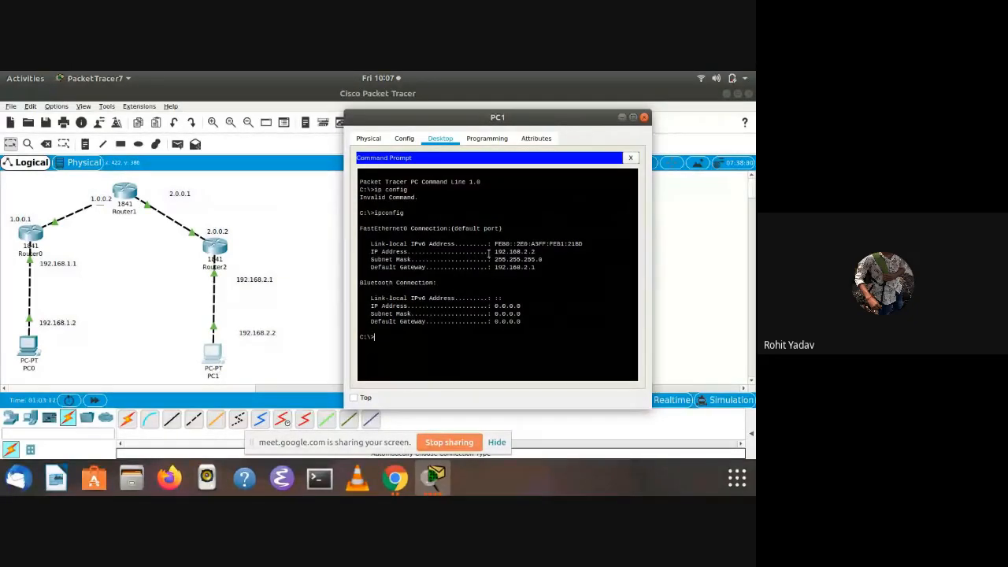
Ping PC0 at 192.168.1.2 from PC1's command prompt, enlarging the window to read the replies and restoring its size
type("ping")
type(" 192.168")
type(".1")
key("BackSpace")
type(".2")
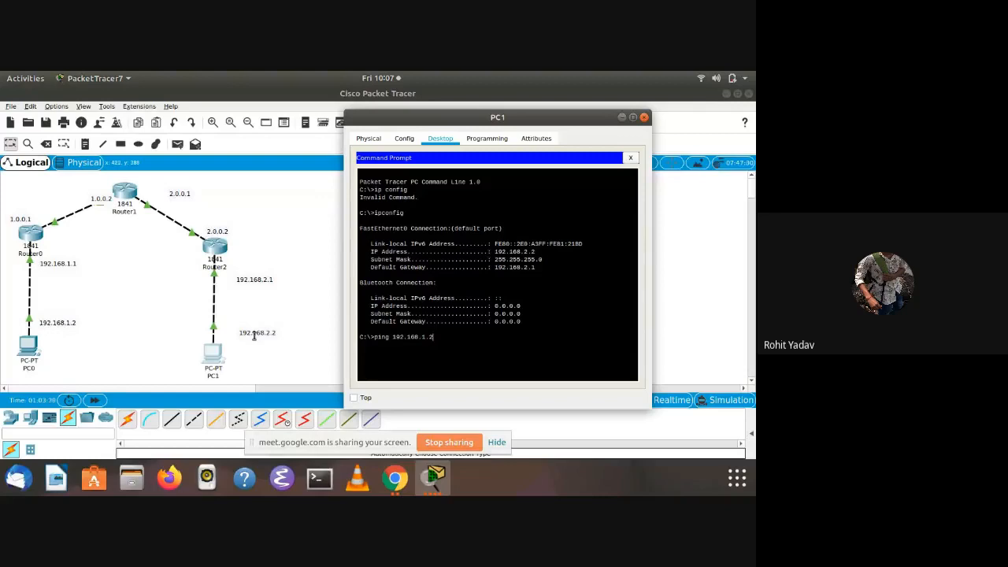
key("Return")
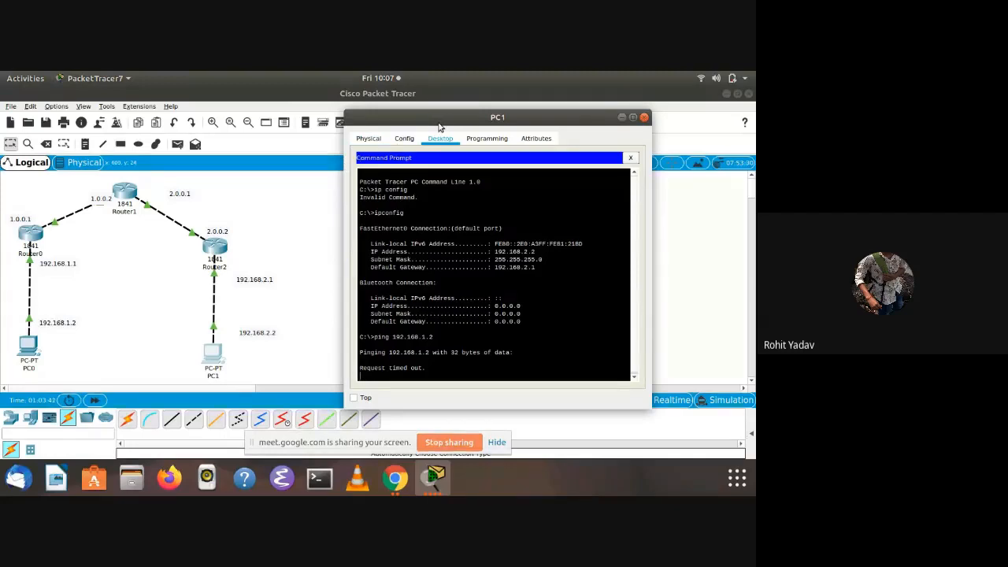
left_click_drag(438, 124, 466, 82)
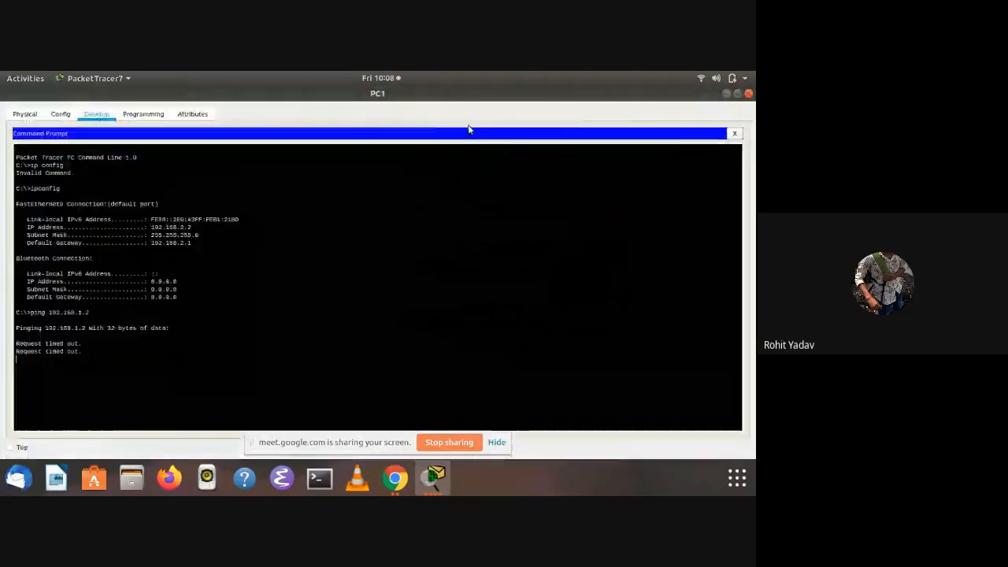
left_click(737, 93)
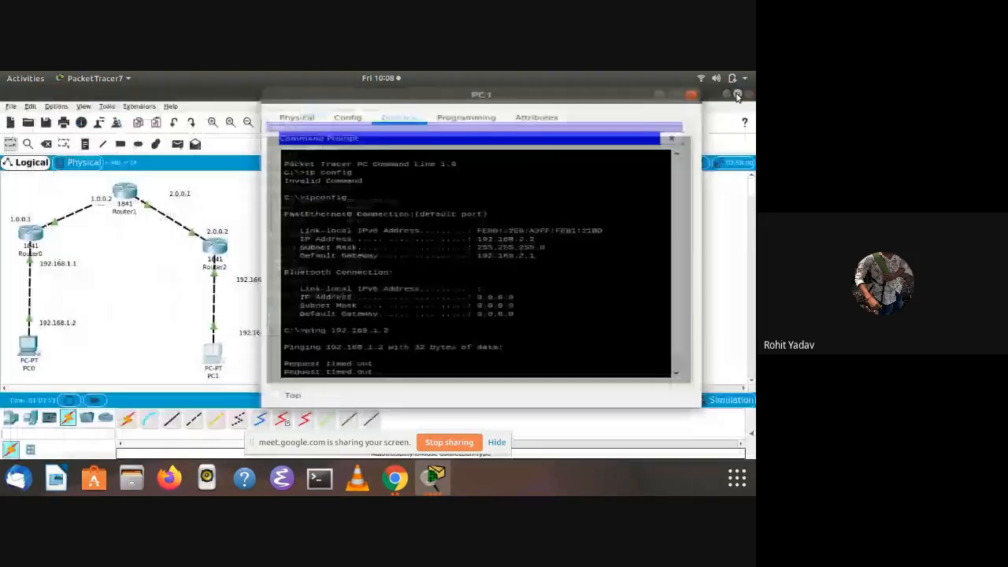